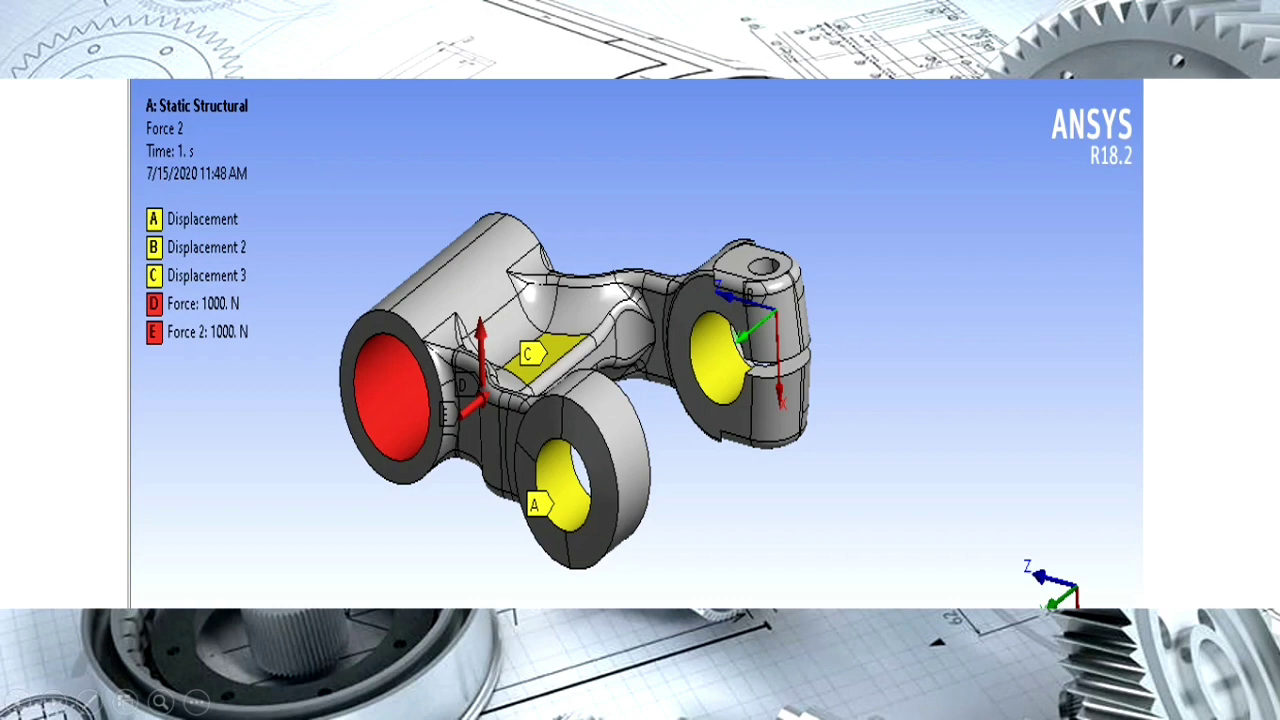
{"action": "key", "text": "Right"}
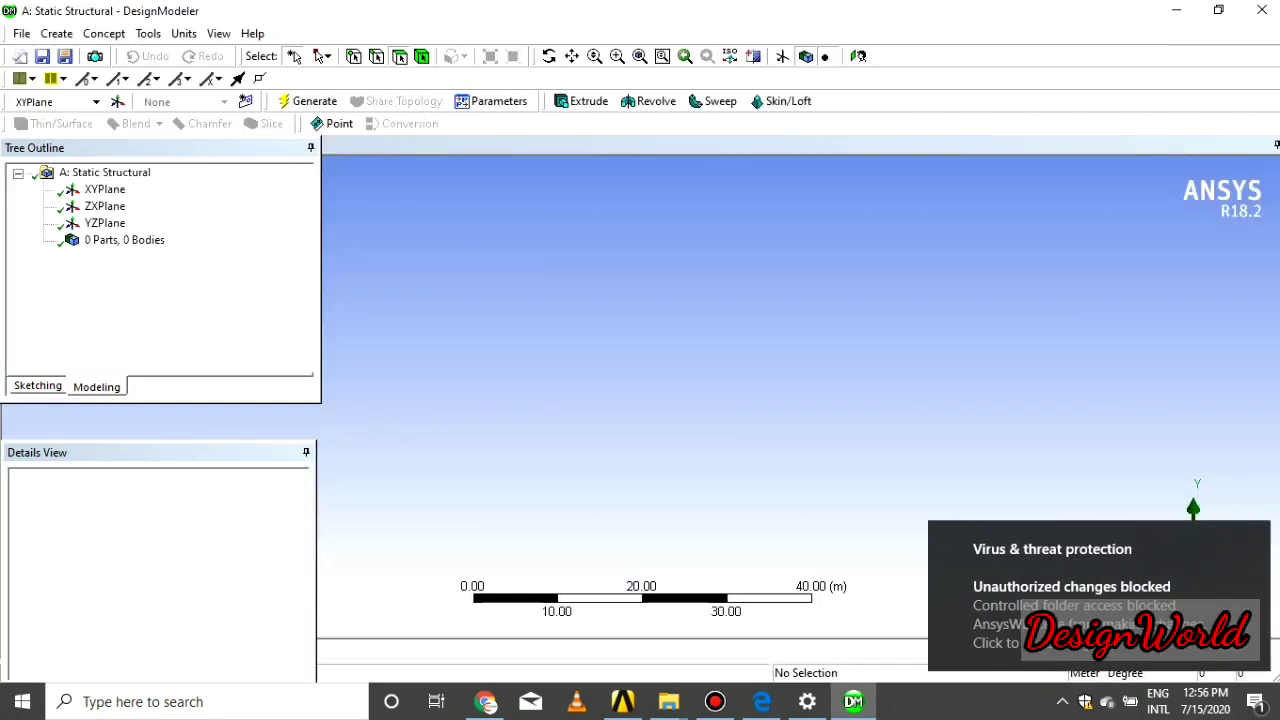
Step: Import the external geometry file 3D Suspension Link.stp and generate the model
{"action": "left_click", "coordinate": [21, 33]}
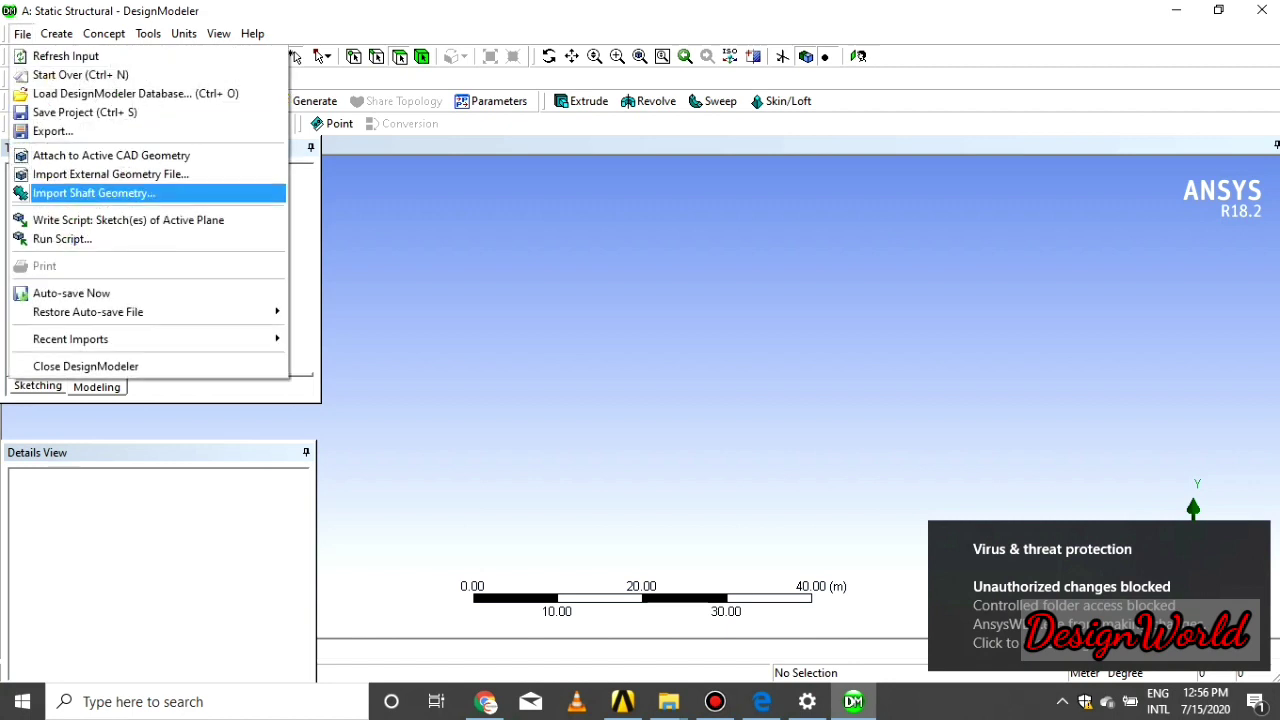
{"action": "left_click", "coordinate": [110, 174]}
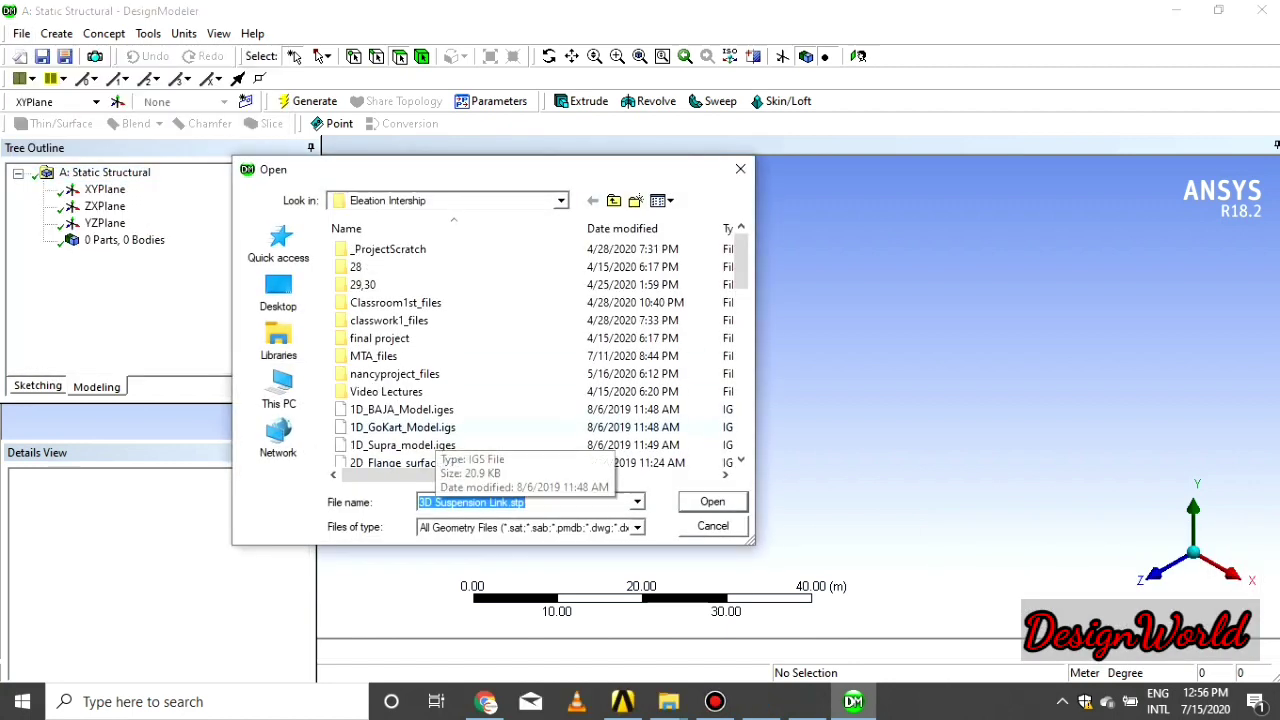
{"action": "scroll", "coordinate": [412, 395], "scroll_direction": "down", "scroll_amount": 1}
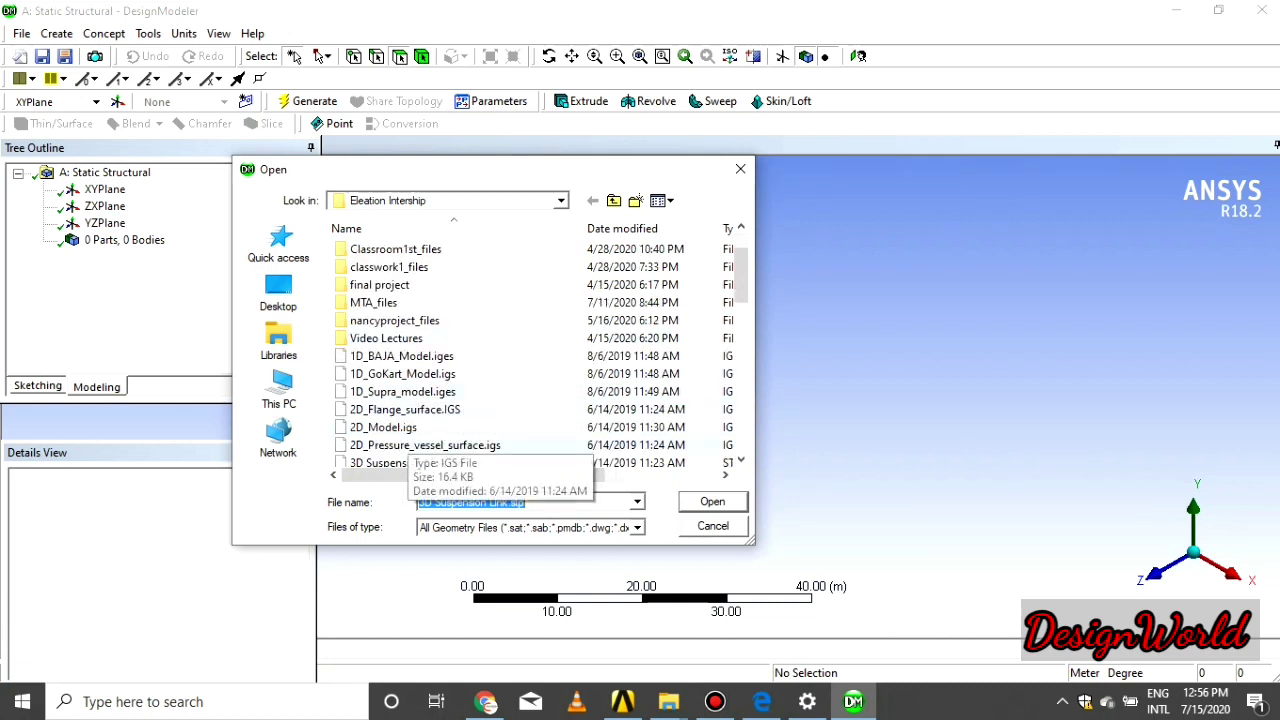
{"action": "scroll", "coordinate": [415, 440], "scroll_direction": "down", "scroll_amount": 1}
{"action": "left_click", "coordinate": [408, 410]}
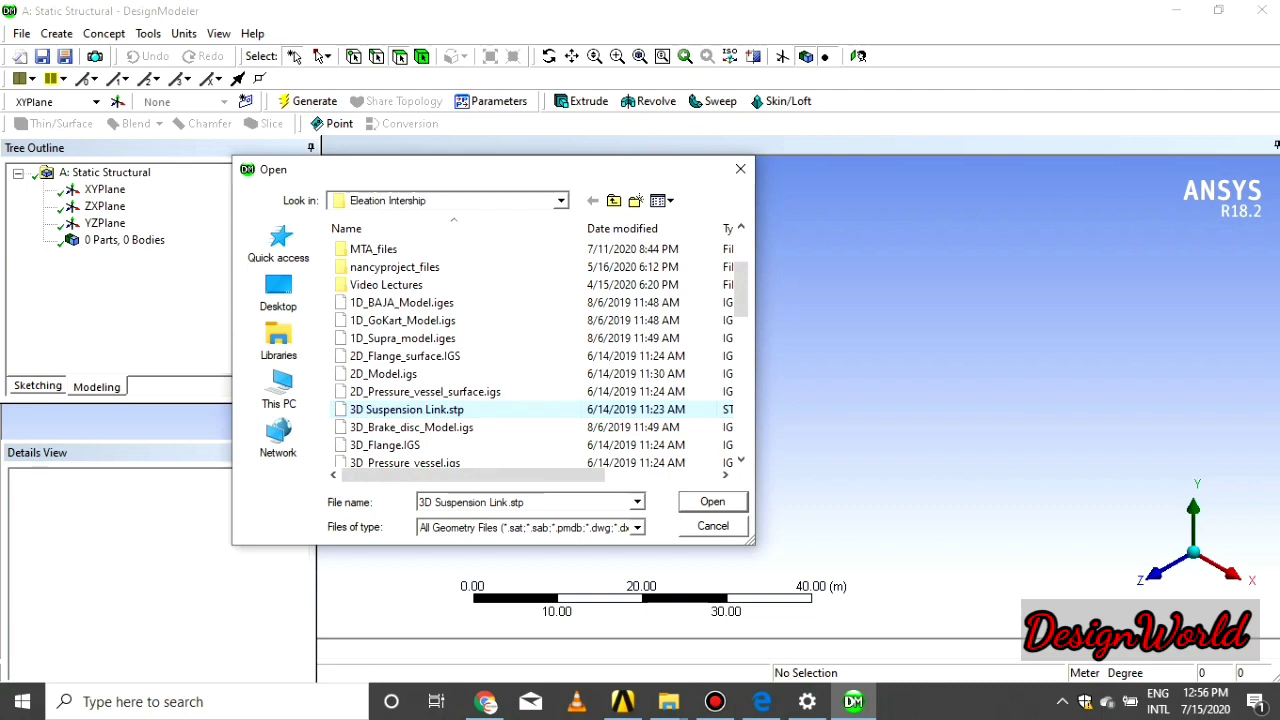
{"action": "double_click", "coordinate": [408, 410]}
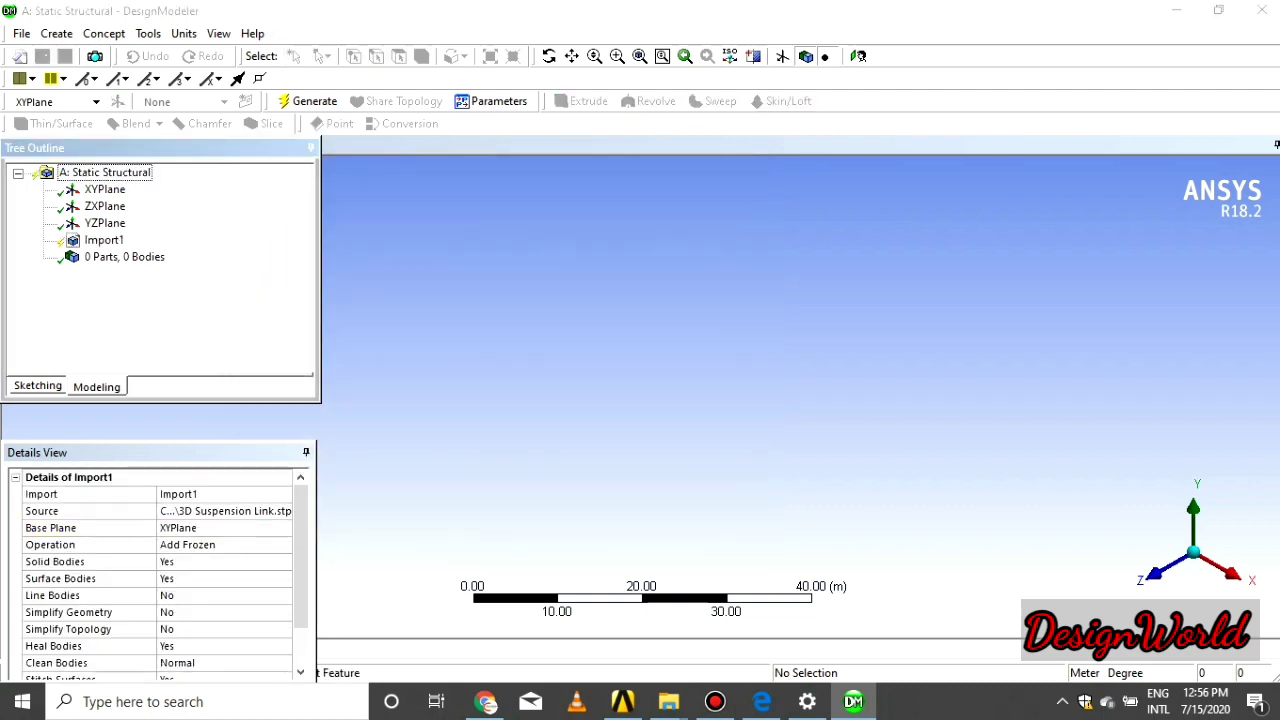
{"action": "left_click", "coordinate": [308, 101]}
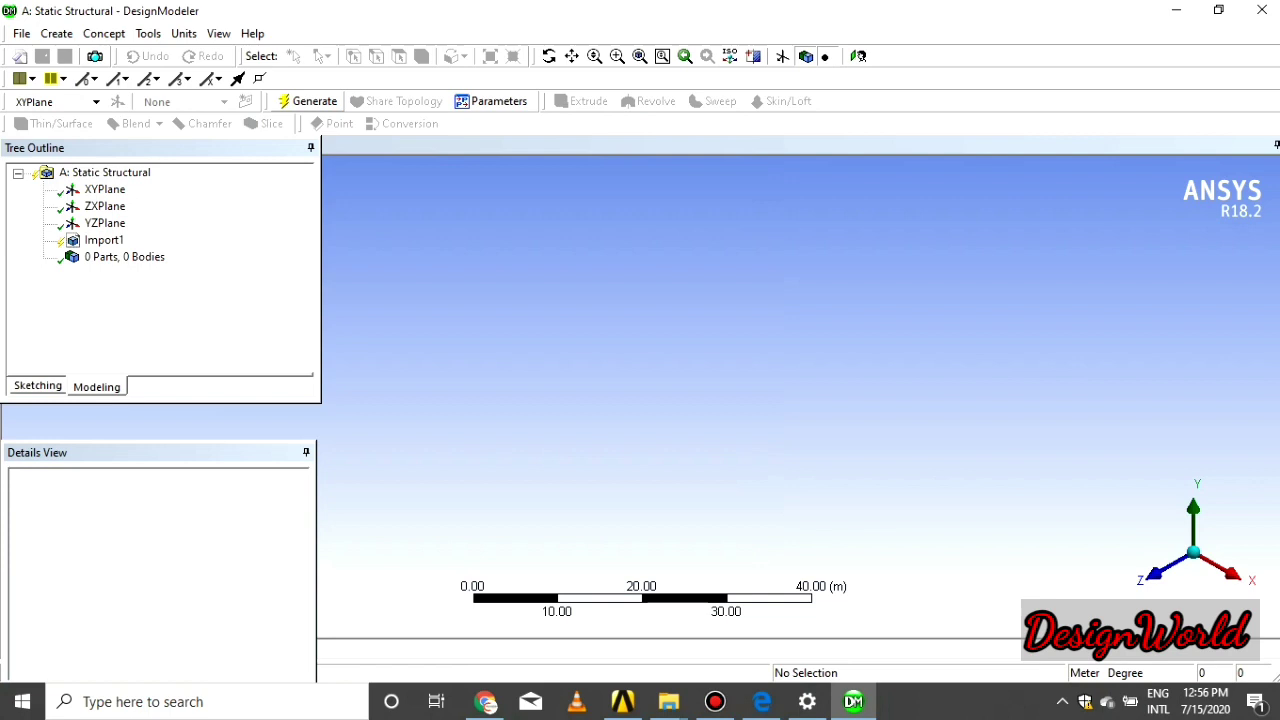
{"action": "left_click", "coordinate": [308, 101]}
{"action": "scroll", "coordinate": [641, 370], "scroll_direction": "down", "scroll_amount": 1}
{"action": "middle_click_drag", "start_coordinate": [650, 420], "coordinate": [590, 290]}
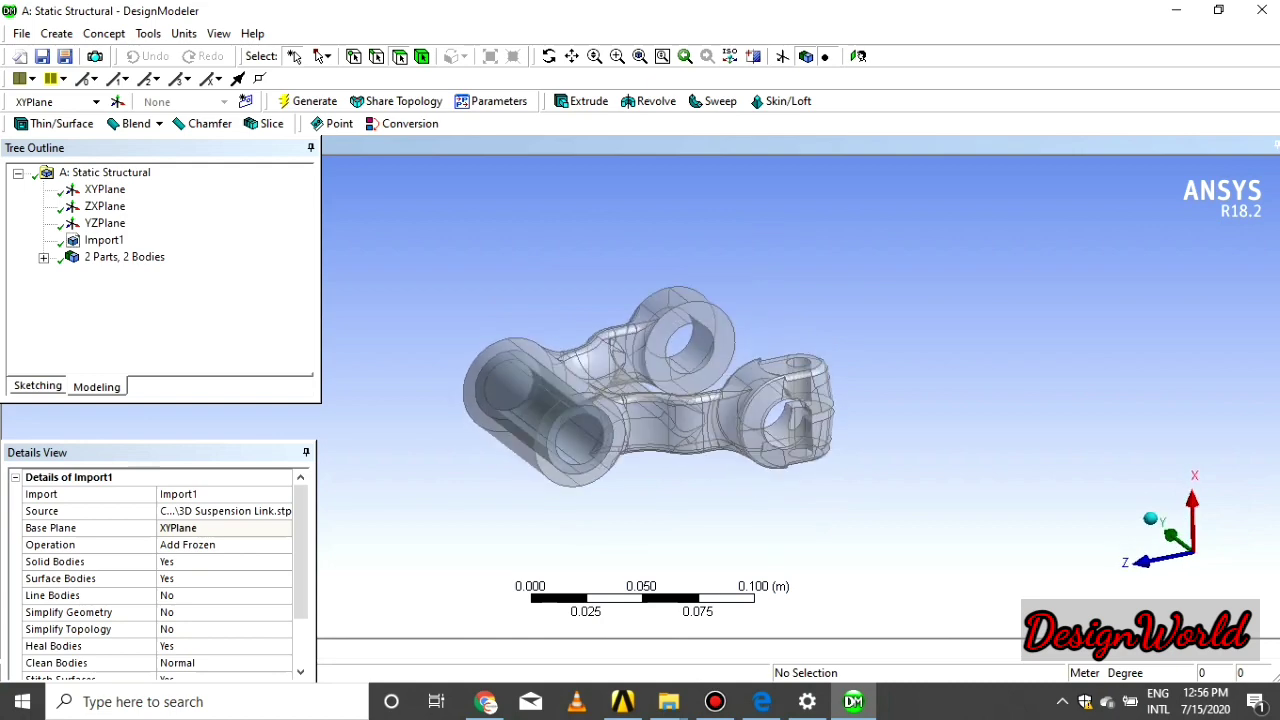
Step: Delete the cylindrical bushing body 5 010 027 from the model with a Body Delete feature and generate it
{"action": "left_click", "coordinate": [44, 258]}
{"action": "left_click", "coordinate": [135, 274]}
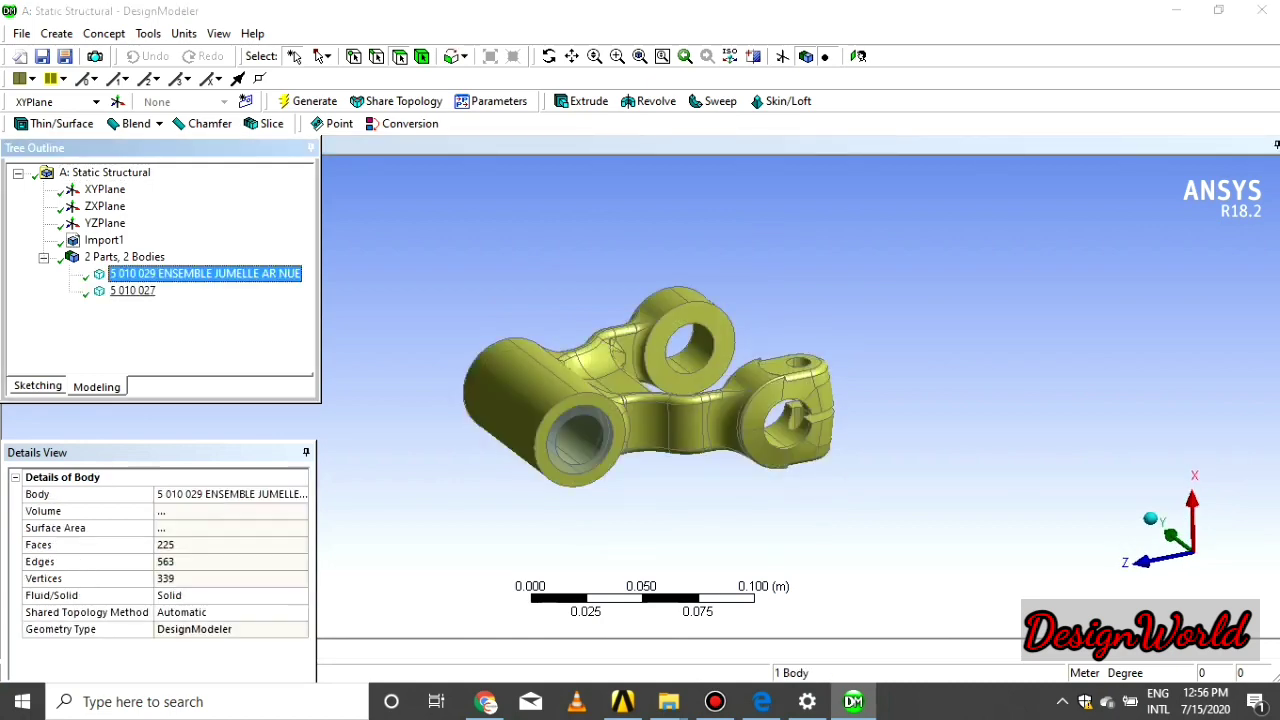
{"action": "left_click", "coordinate": [132, 290]}
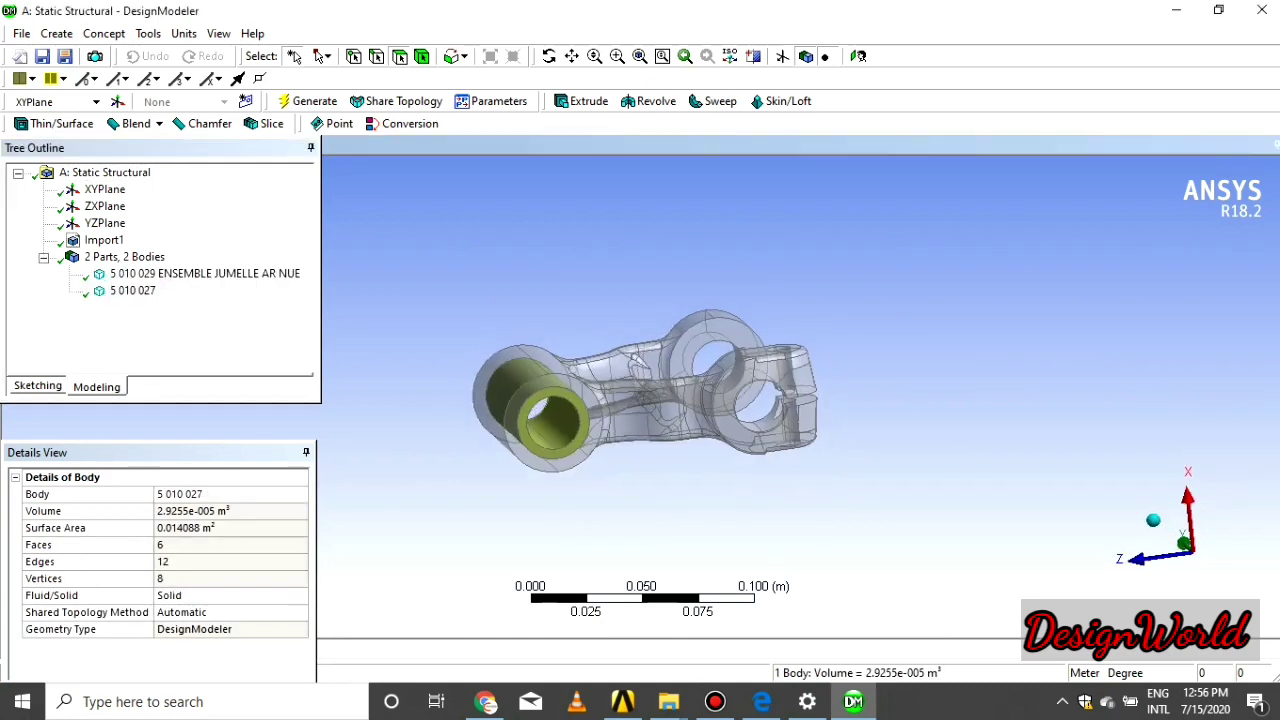
{"action": "middle_click_drag", "start_coordinate": [600, 390], "coordinate": [690, 400]}
{"action": "scroll", "coordinate": [642, 390], "scroll_direction": "up", "scroll_amount": 3}
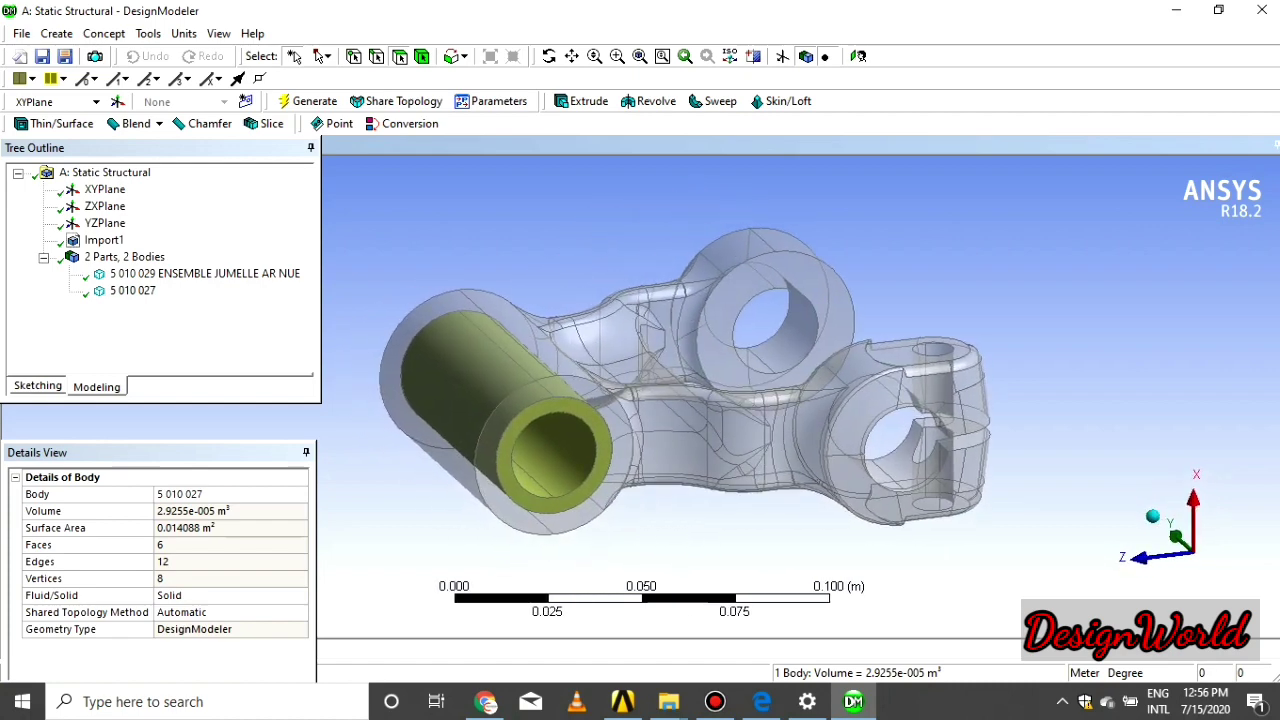
{"action": "left_click", "coordinate": [104, 33]}
{"action": "left_click", "coordinate": [57, 33]}
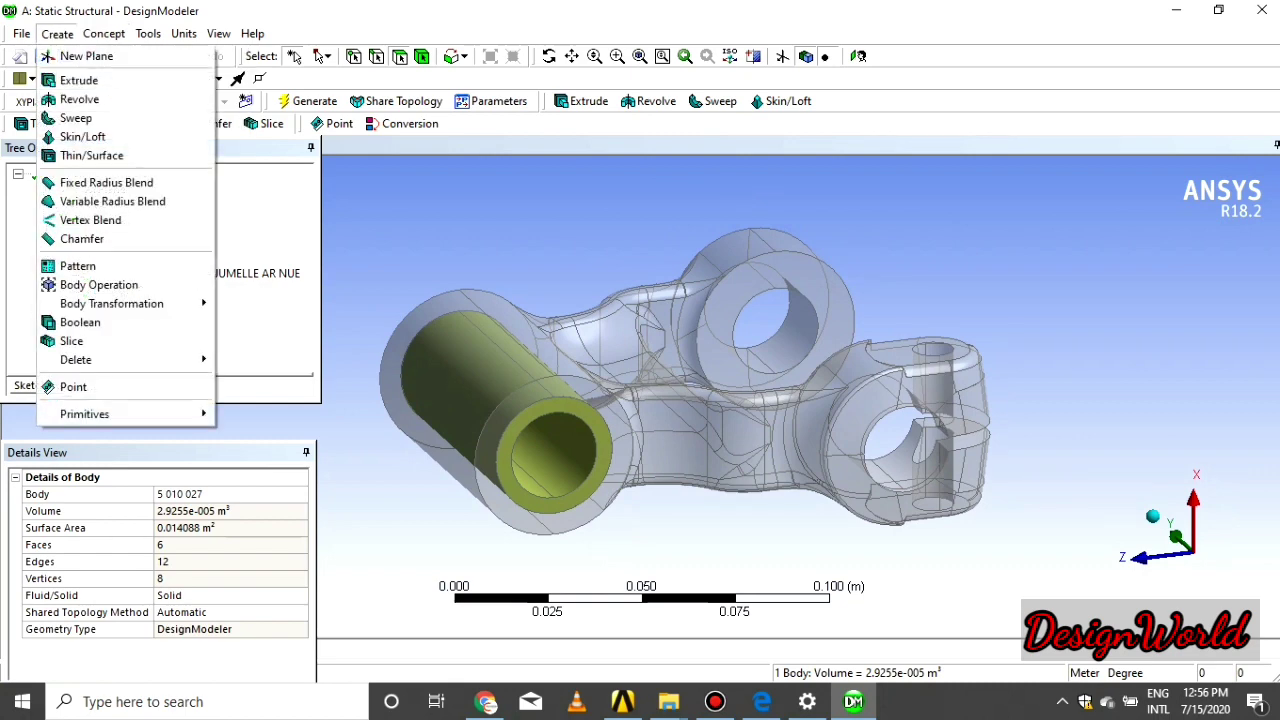
{"action": "mouse_move", "coordinate": [90, 359]}
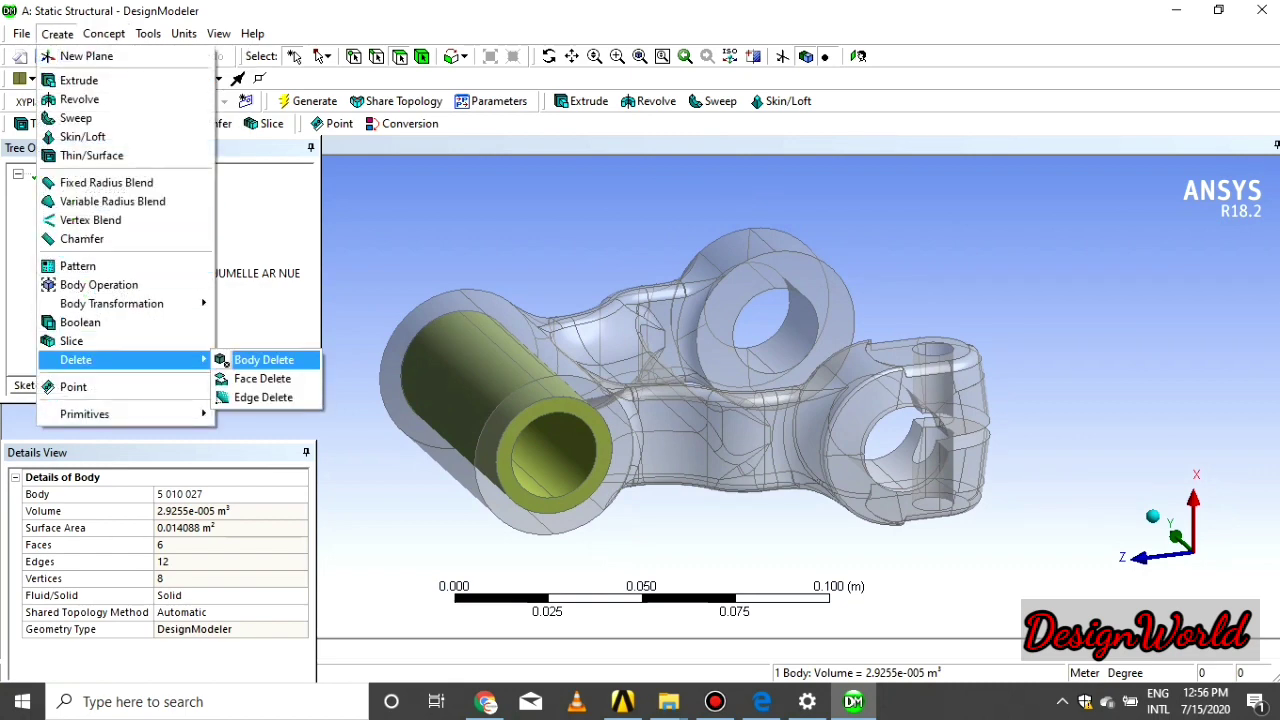
{"action": "left_click", "coordinate": [262, 359]}
{"action": "left_click", "coordinate": [141, 511]}
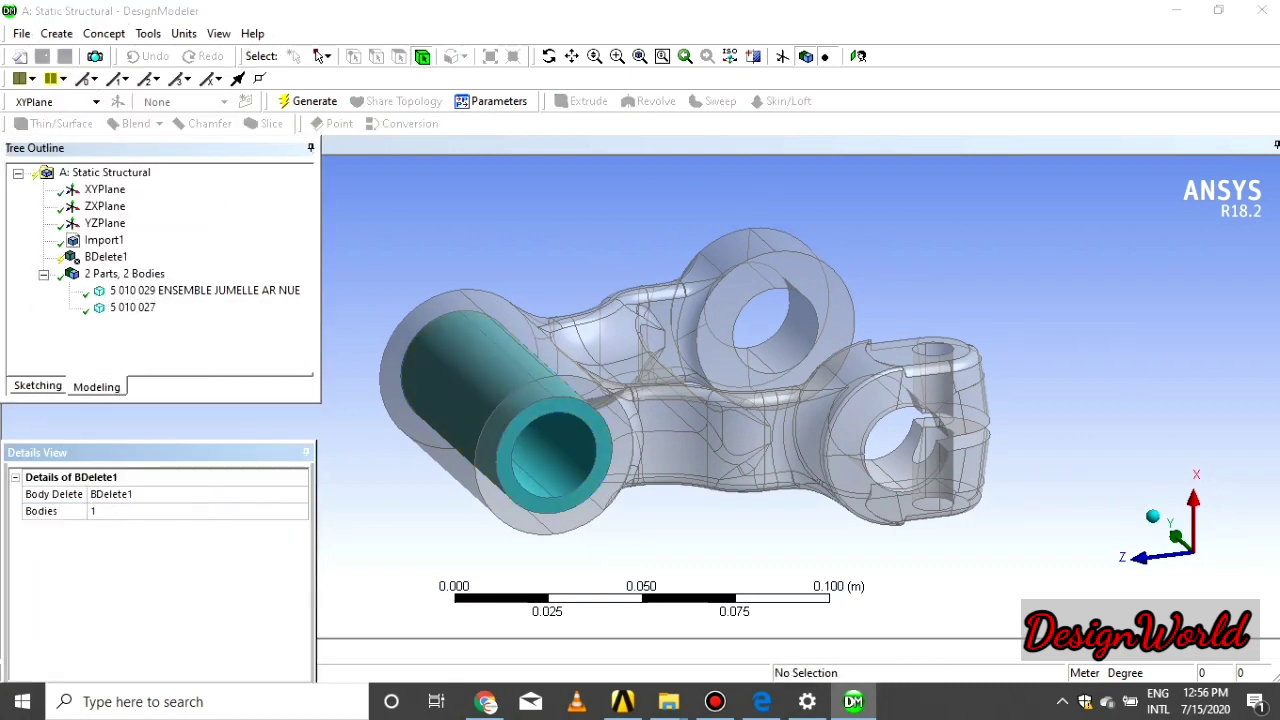
{"action": "key", "text": "F5"}
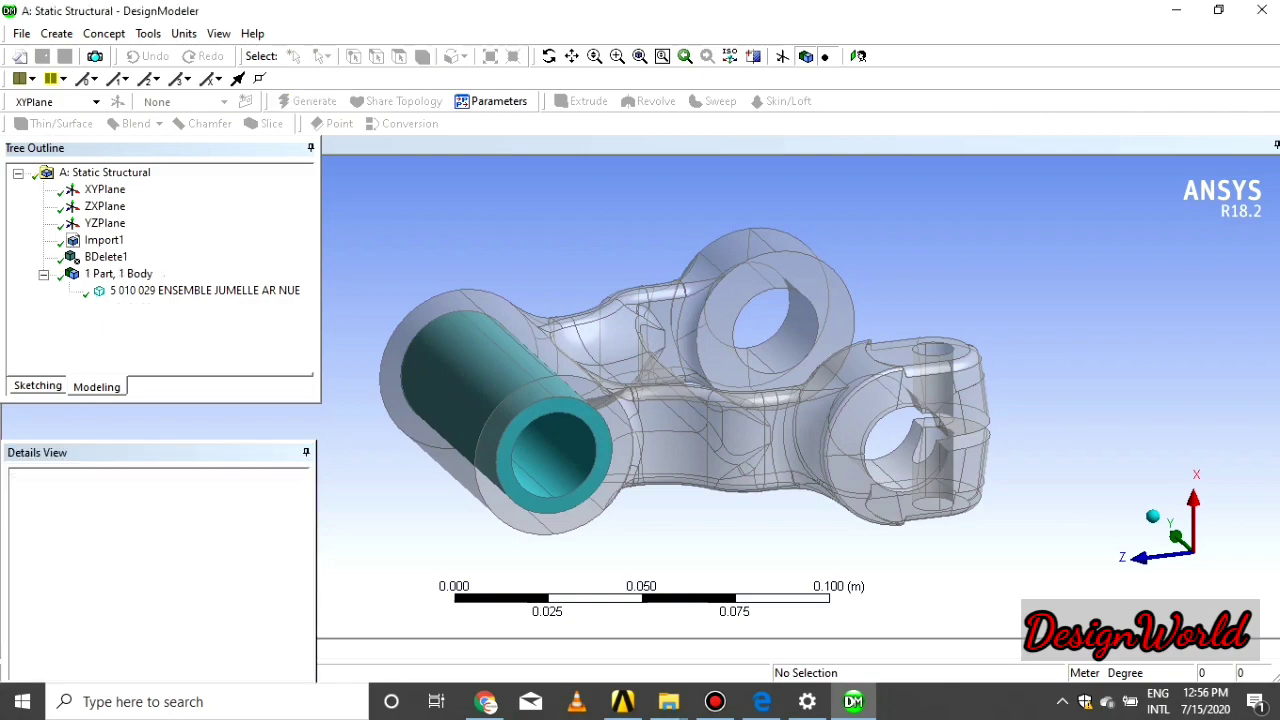
Step: Examine the separate cylindrical faces inside the link's three main bores by selecting them individually as faces
{"action": "middle_click_drag", "start_coordinate": [655, 420], "coordinate": [628, 432]}
{"action": "left_click", "coordinate": [690, 440]}
{"action": "left_click", "coordinate": [680, 545]}
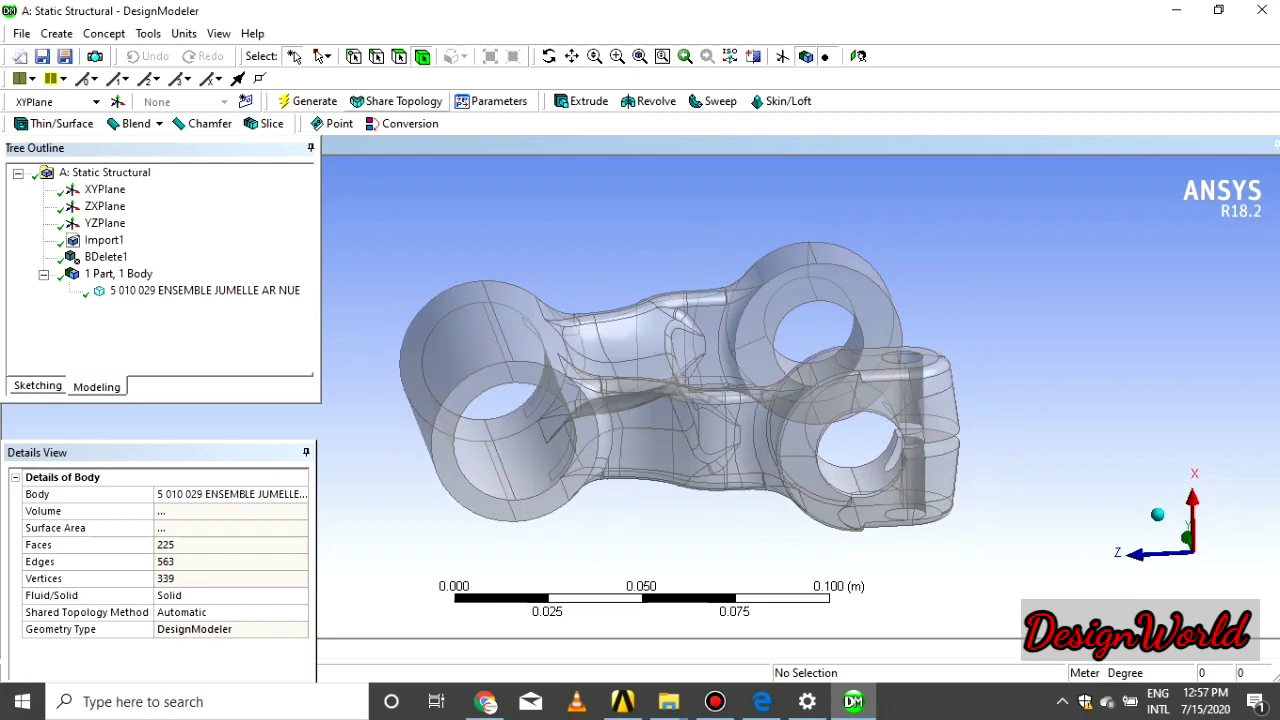
{"action": "left_click", "coordinate": [399, 56]}
{"action": "left_click", "coordinate": [533, 452]}
{"action": "left_click", "coordinate": [463, 488]}
{"action": "left_click", "coordinate": [477, 462]}
{"action": "scroll", "coordinate": [477, 462], "scroll_direction": "up", "scroll_amount": 1}
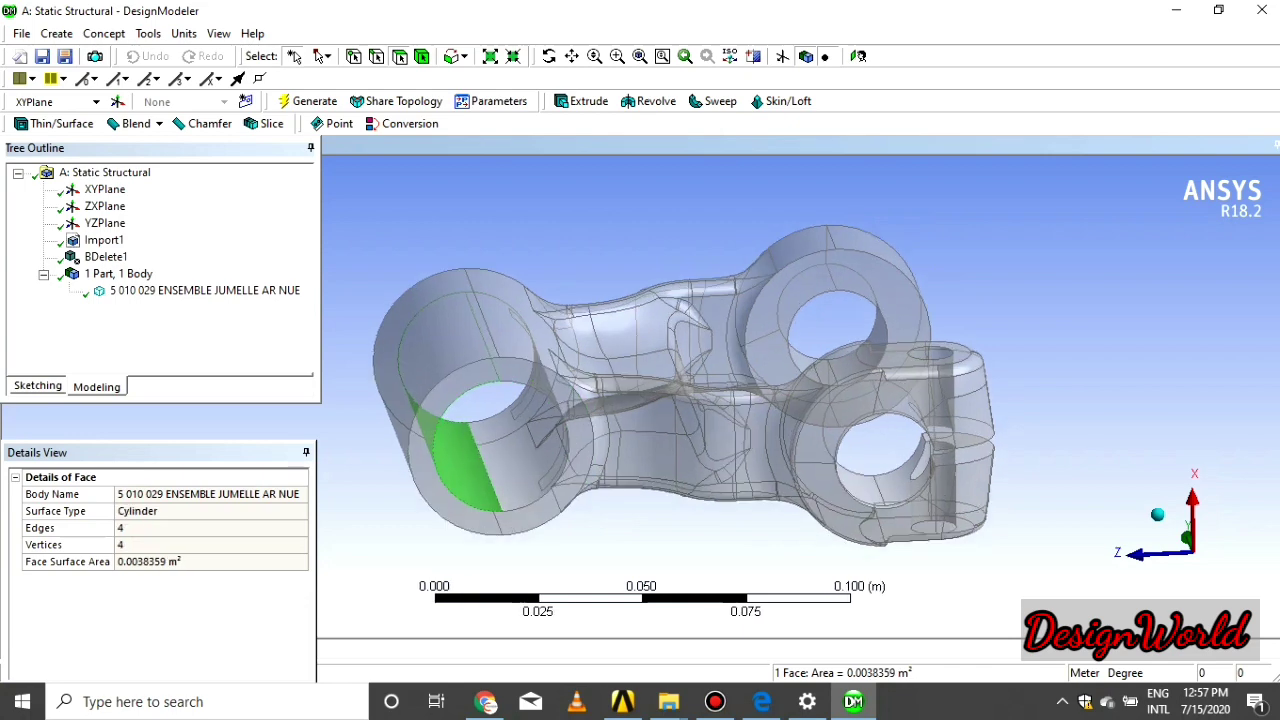
{"action": "middle_click_drag", "start_coordinate": [477, 462], "coordinate": [570, 474]}
{"action": "left_click", "coordinate": [513, 470]}
{"action": "left_click", "coordinate": [462, 464]}
{"action": "left_click", "coordinate": [513, 470]}
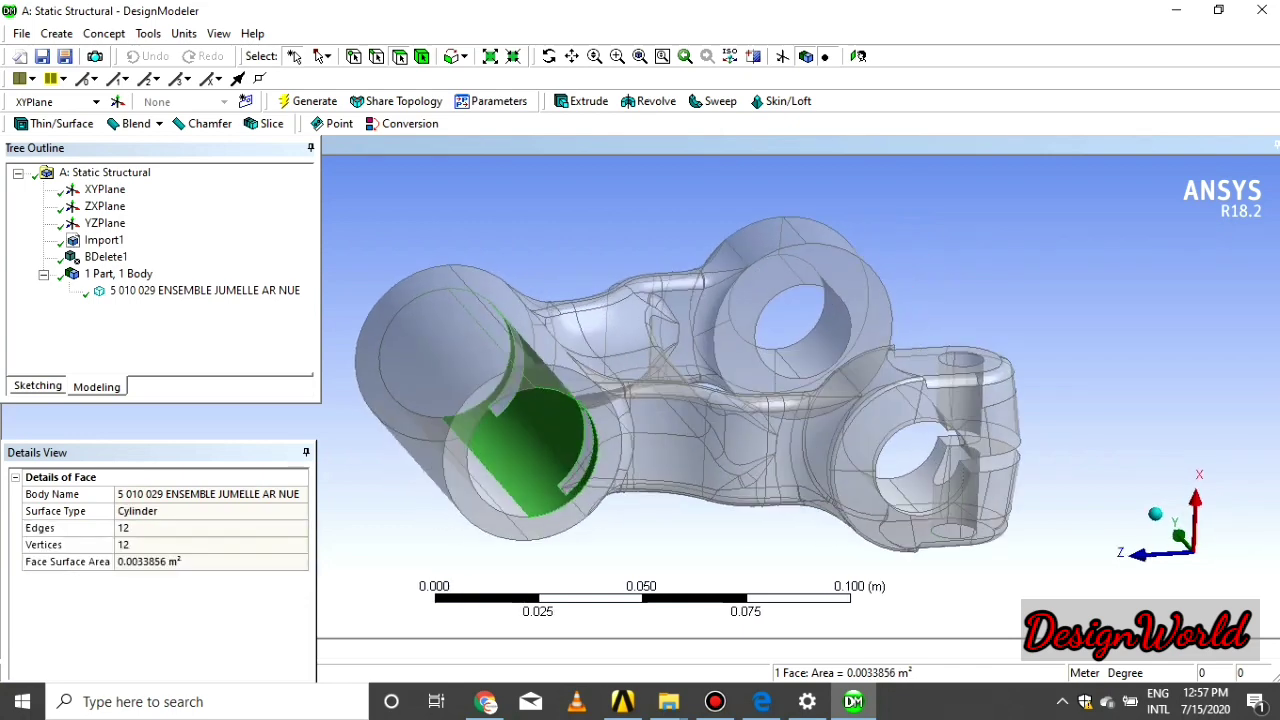
{"action": "left_click", "coordinate": [942, 489]}
{"action": "left_click", "coordinate": [922, 491]}
{"action": "left_click", "coordinate": [899, 497]}
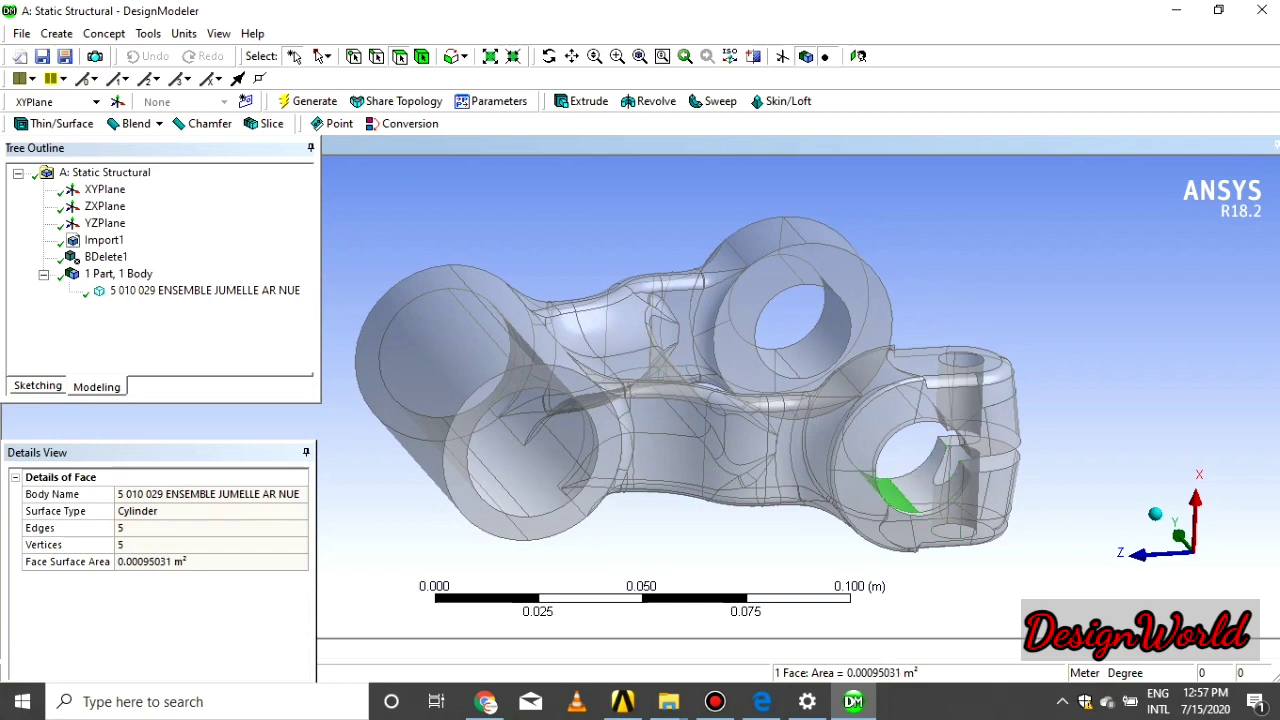
{"action": "left_click", "coordinate": [823, 338]}
{"action": "left_click", "coordinate": [777, 363]}
Step: Insert a Merge feature with Faces as its merge type
{"action": "left_click", "coordinate": [185, 34]}
{"action": "left_click", "coordinate": [148, 33]}
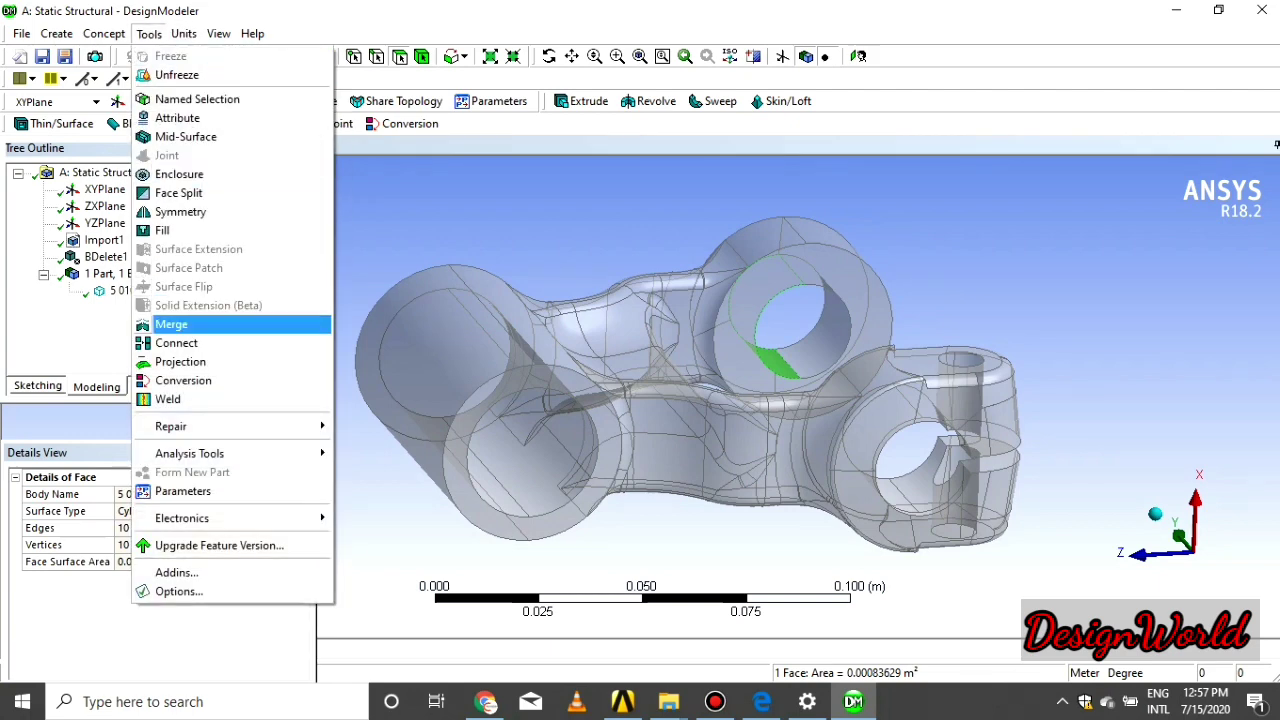
{"action": "left_click", "coordinate": [200, 325]}
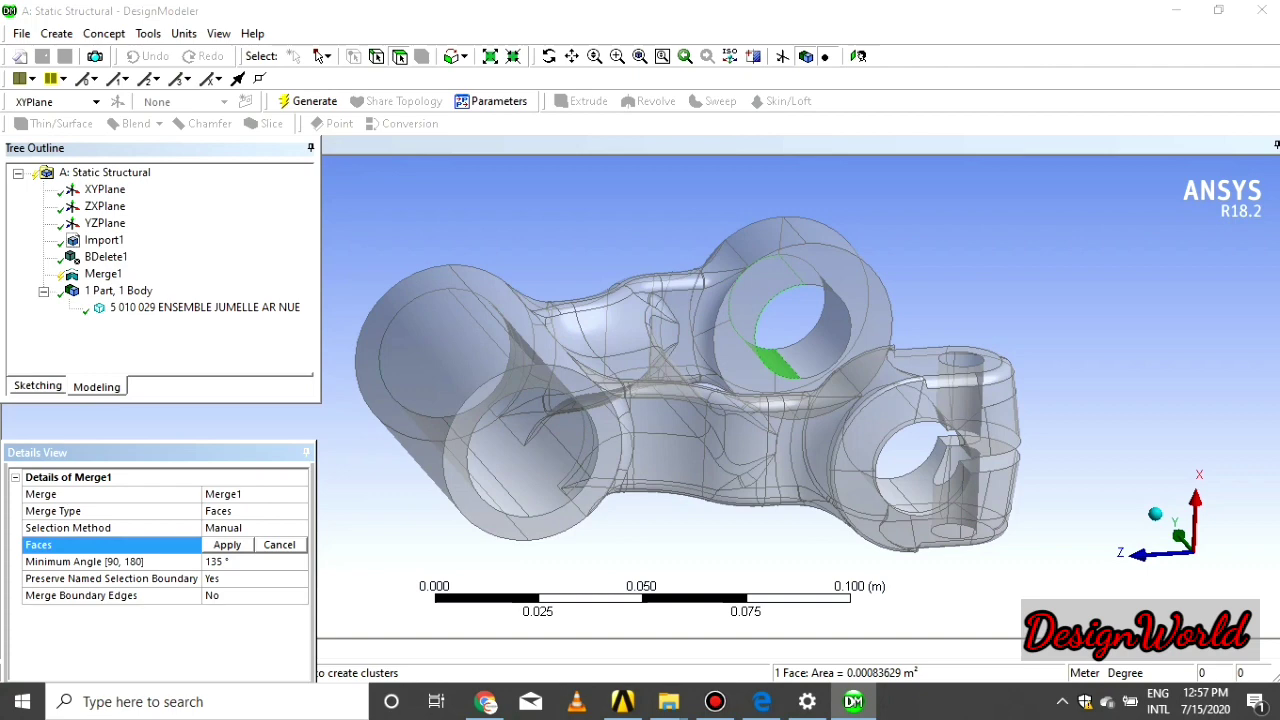
{"action": "left_click", "coordinate": [240, 511]}
{"action": "left_click", "coordinate": [299, 511]}
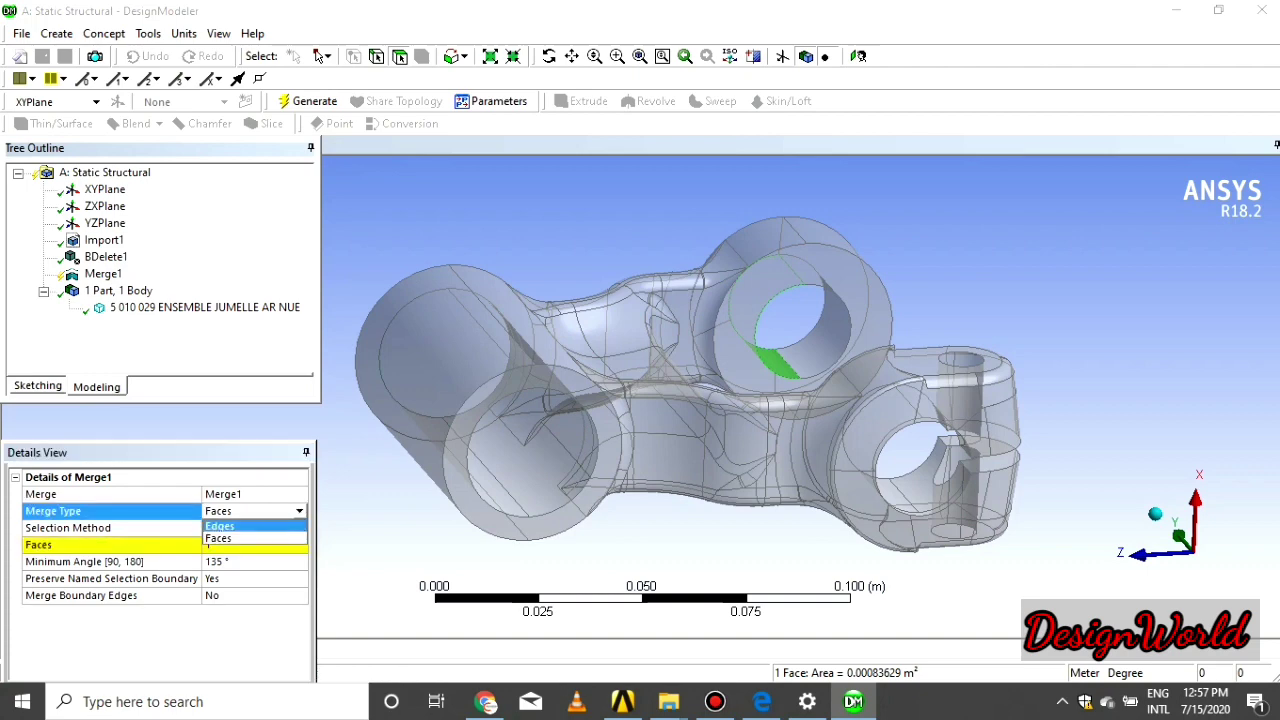
{"action": "left_click", "coordinate": [222, 525]}
{"action": "left_click", "coordinate": [110, 511]}
{"action": "left_click", "coordinate": [299, 511]}
{"action": "left_click", "coordinate": [230, 540]}
Step: Add the four cylindrical faces of the long tube's bore to the merge feature's faces and generate it
{"action": "middle_click_drag", "start_coordinate": [640, 420], "coordinate": [575, 420]}
{"action": "left_click", "coordinate": [400, 450], "text": "ctrl"}
{"action": "left_click", "coordinate": [450, 455], "text": "ctrl"}
{"action": "left_click", "coordinate": [440, 570]}
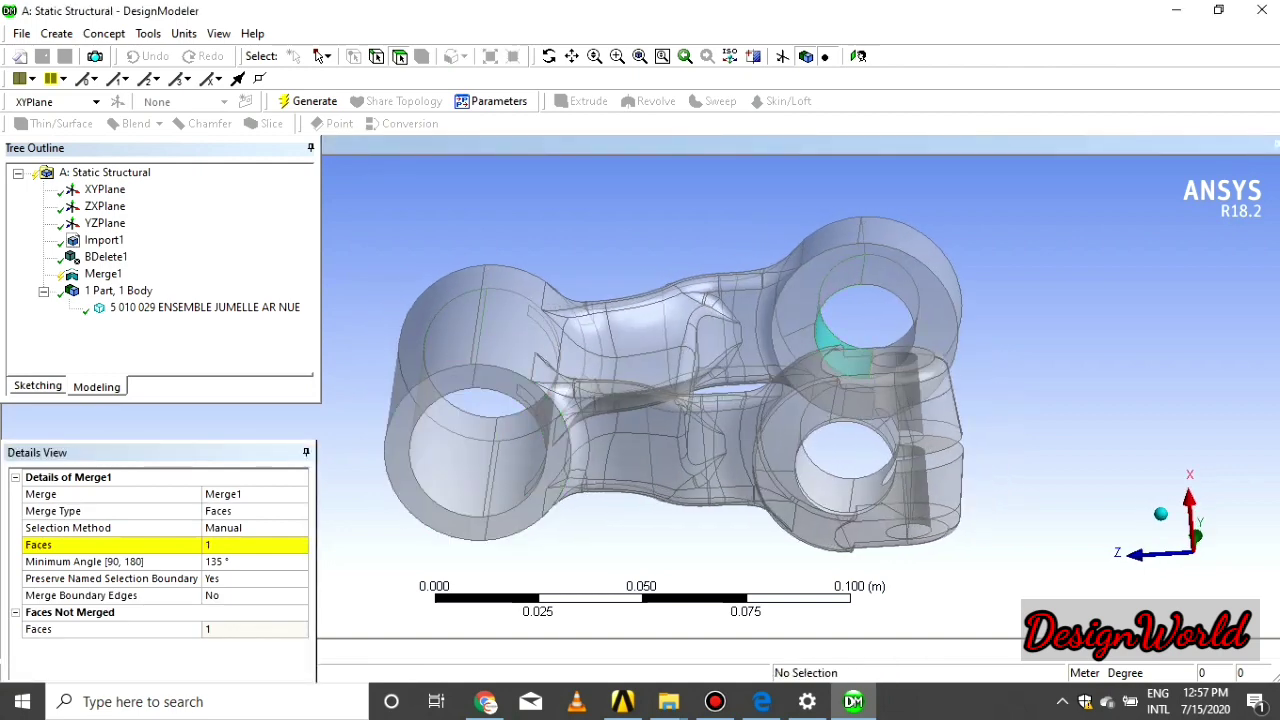
{"action": "left_click", "coordinate": [450, 460]}
{"action": "middle_click_drag", "start_coordinate": [450, 460], "coordinate": [578, 412]}
{"action": "left_click", "coordinate": [550, 455], "text": "ctrl"}
{"action": "left_click", "coordinate": [590, 470], "text": "ctrl"}
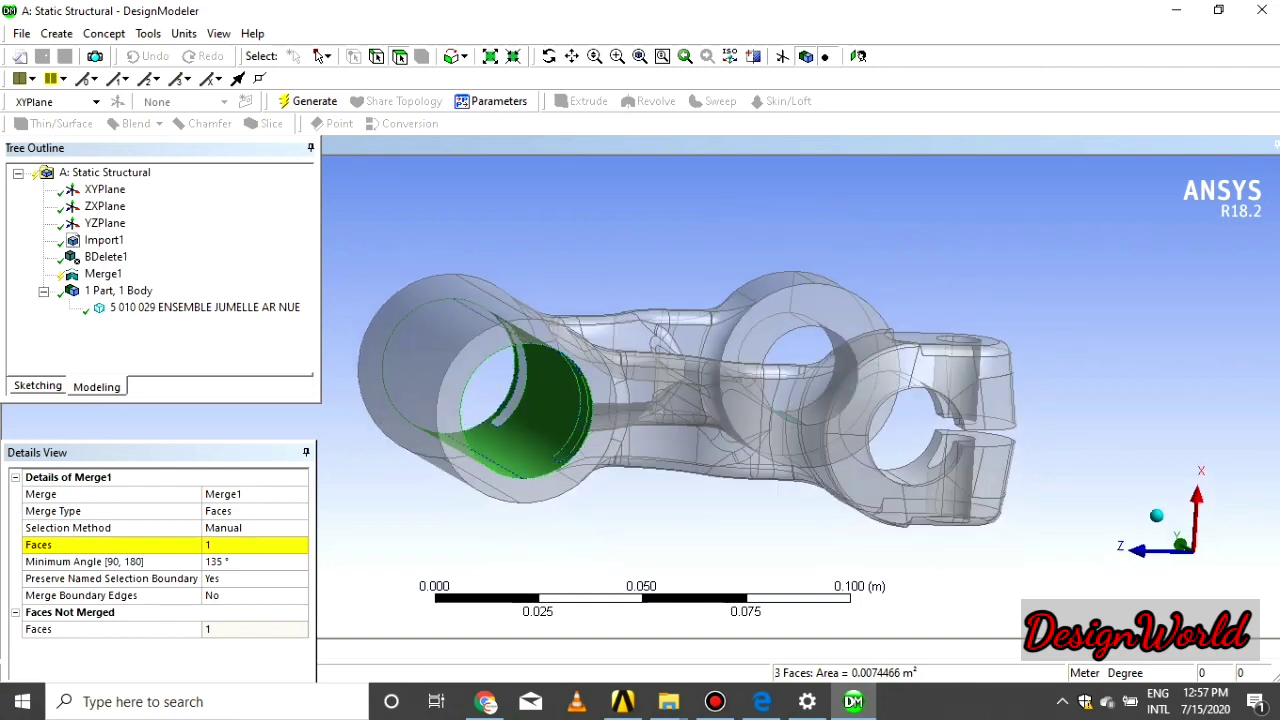
{"action": "left_click", "coordinate": [515, 400], "text": "ctrl"}
{"action": "left_click", "coordinate": [228, 545]}
{"action": "left_click", "coordinate": [228, 545]}
{"action": "left_click", "coordinate": [228, 544]}
{"action": "middle_click_drag", "start_coordinate": [600, 420], "coordinate": [603, 462]}
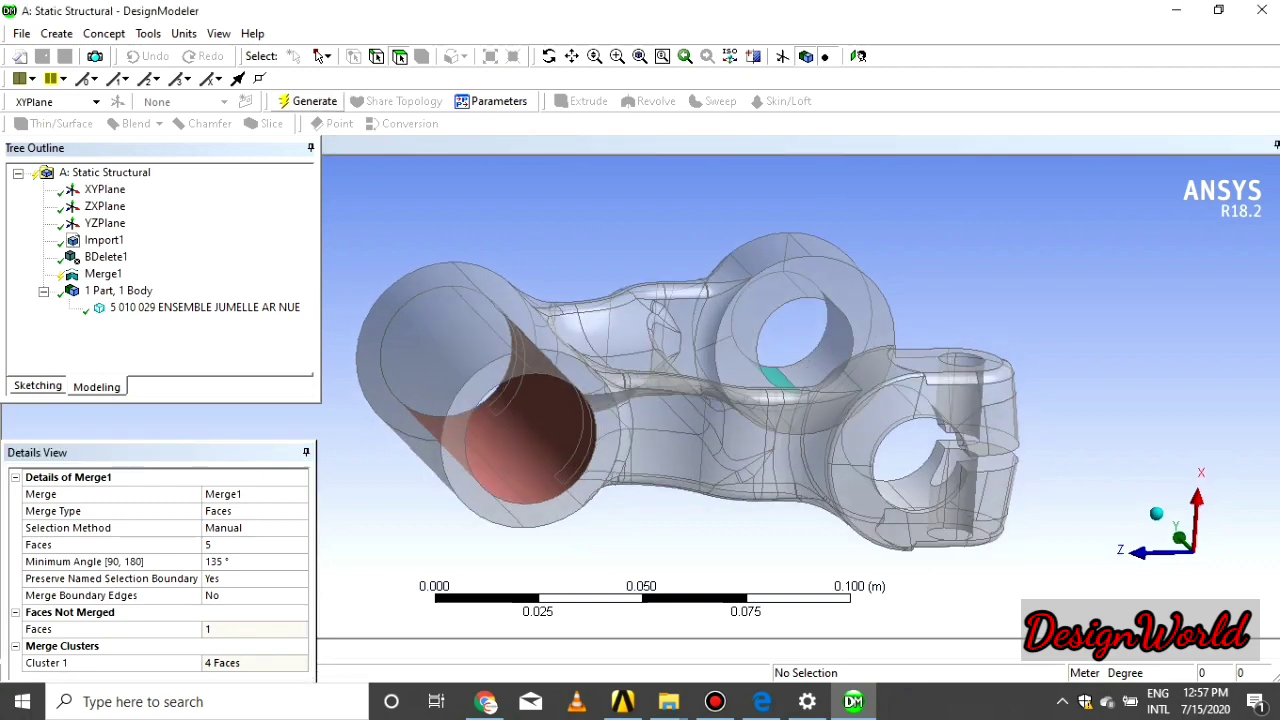
{"action": "middle_click_drag", "start_coordinate": [530, 440], "coordinate": [490, 415]}
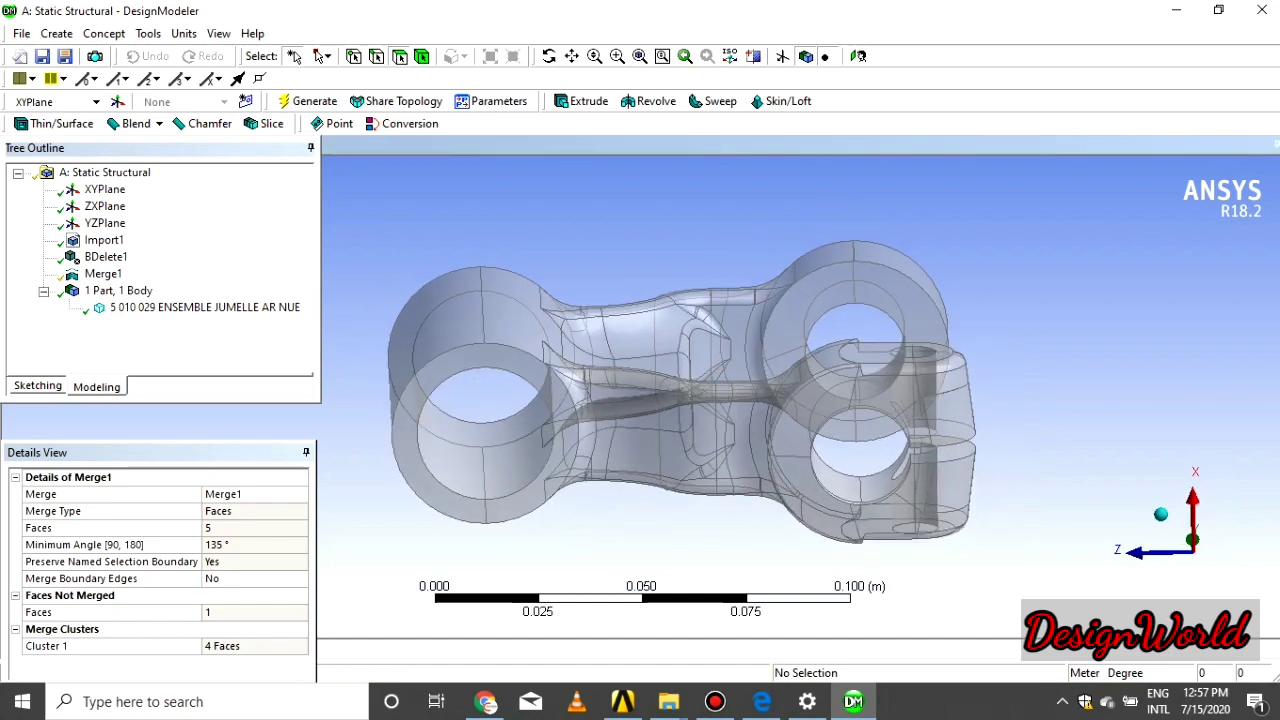
Step: Merge the three cylindrical faces inside the slotted lug's bore with a second Merge feature and generate it
{"action": "left_click", "coordinate": [487, 462]}
{"action": "middle_click_drag", "start_coordinate": [487, 462], "coordinate": [515, 485]}
{"action": "left_click", "coordinate": [148, 33]}
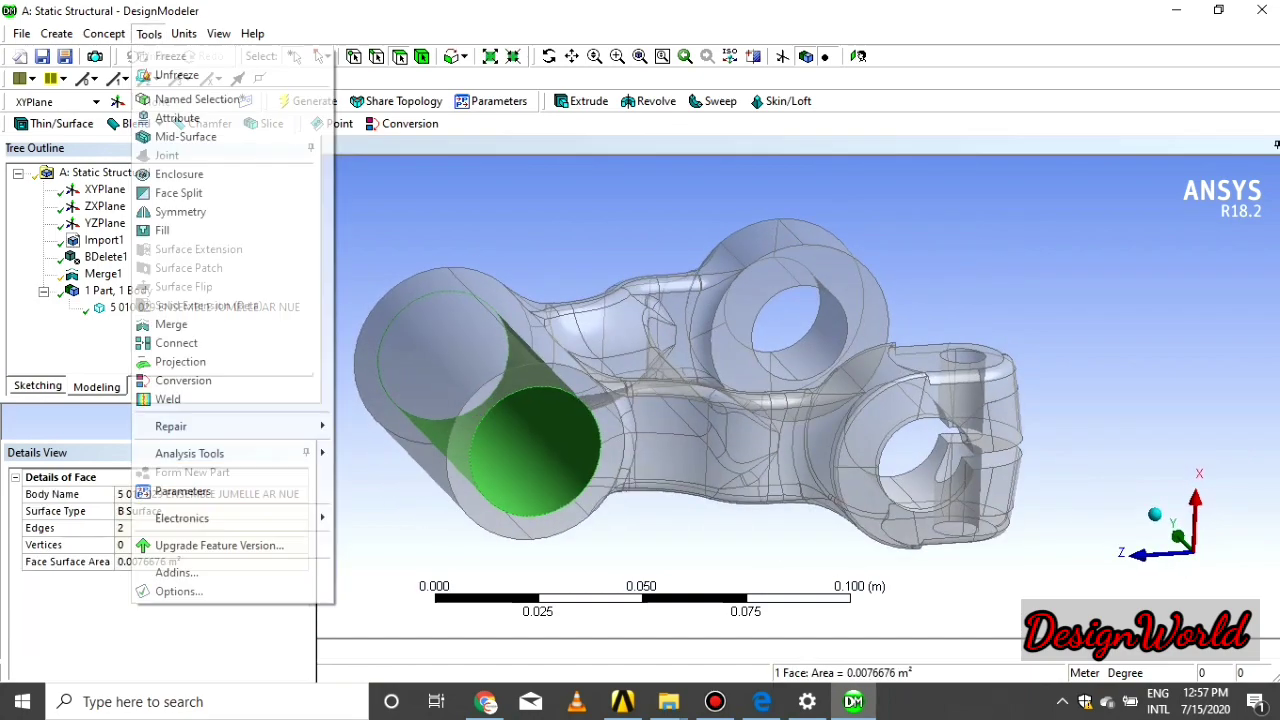
{"action": "left_click", "coordinate": [185, 325]}
{"action": "middle_click_drag", "start_coordinate": [536, 451], "coordinate": [584, 458]}
{"action": "left_click", "coordinate": [946, 490], "text": "ctrl"}
{"action": "middle_click_drag", "start_coordinate": [946, 490], "coordinate": [826, 310]}
{"action": "left_click", "coordinate": [806, 486], "text": "ctrl"}
{"action": "left_click", "coordinate": [860, 254], "text": "ctrl"}
{"action": "middle_click_drag", "start_coordinate": [860, 254], "coordinate": [954, 420]}
{"action": "left_click", "coordinate": [227, 545]}
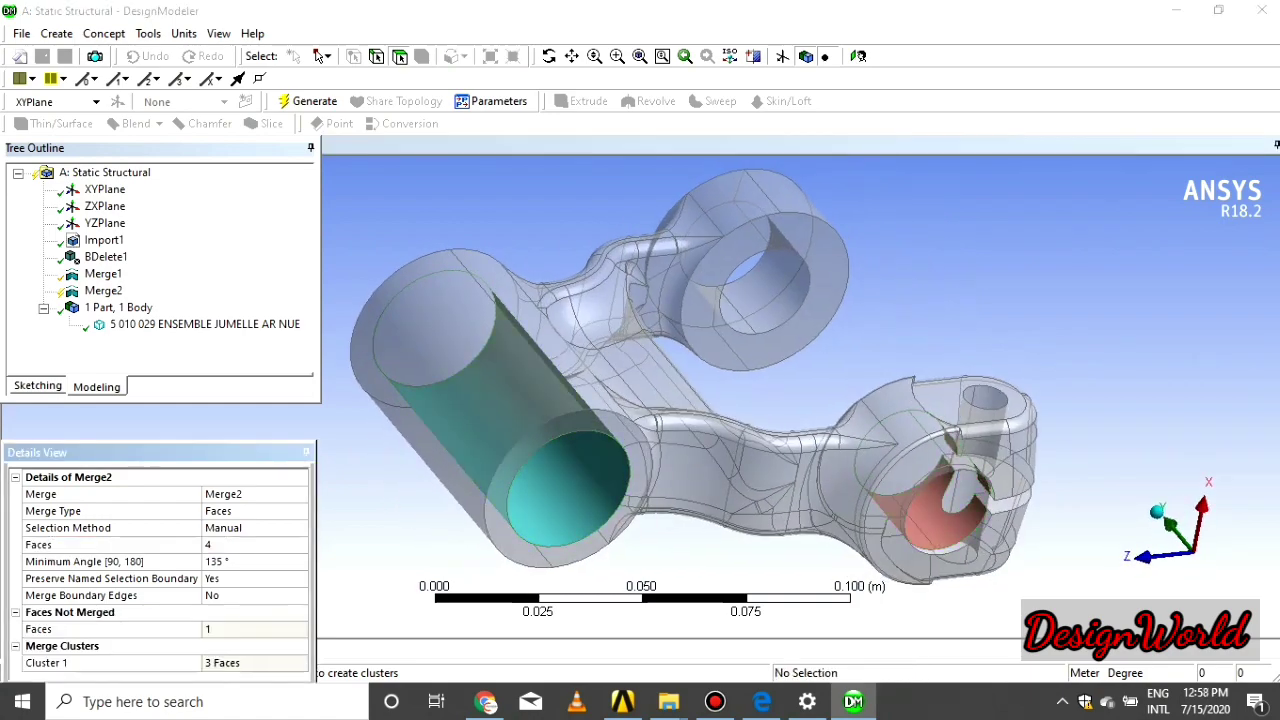
{"action": "left_click", "coordinate": [308, 101]}
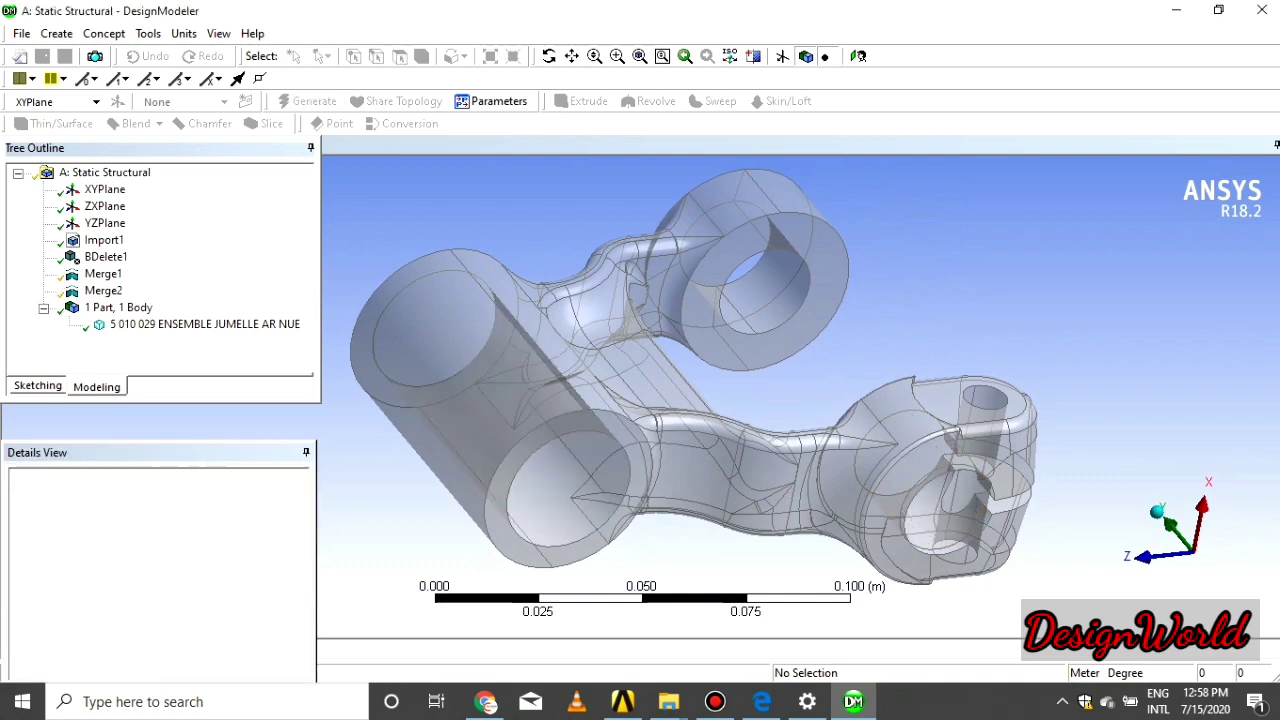
Step: Merge the two cylindrical faces inside the unslotted lug's bore with a third Merge feature and generate it
{"action": "scroll", "coordinate": [690, 370], "scroll_direction": "down", "scroll_amount": 1}
{"action": "middle_click_drag", "start_coordinate": [690, 370], "coordinate": [636, 362]}
{"action": "left_click", "coordinate": [820, 328]}
{"action": "middle_click_drag", "start_coordinate": [820, 328], "coordinate": [910, 312]}
{"action": "scroll", "coordinate": [910, 312], "scroll_direction": "up", "scroll_amount": 1}
{"action": "left_click", "coordinate": [792, 320], "text": "ctrl"}
{"action": "mouse_move", "coordinate": [792, 320]}
{"action": "middle_mouse_down"}
{"action": "mouse_move", "coordinate": [788, 285]}
{"action": "mouse_move", "coordinate": [775, 335]}
{"action": "middle_mouse_up"}
{"action": "left_click", "coordinate": [149, 33]}
{"action": "left_click", "coordinate": [171, 324]}
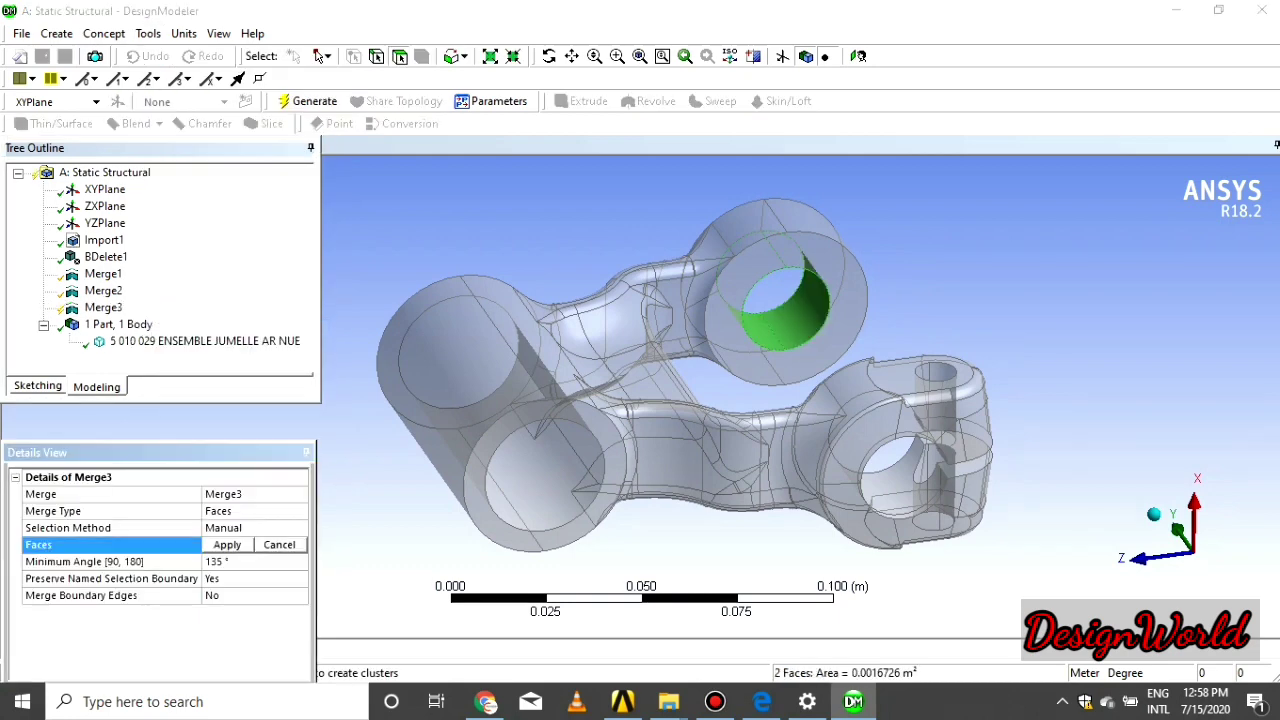
{"action": "left_click", "coordinate": [227, 544]}
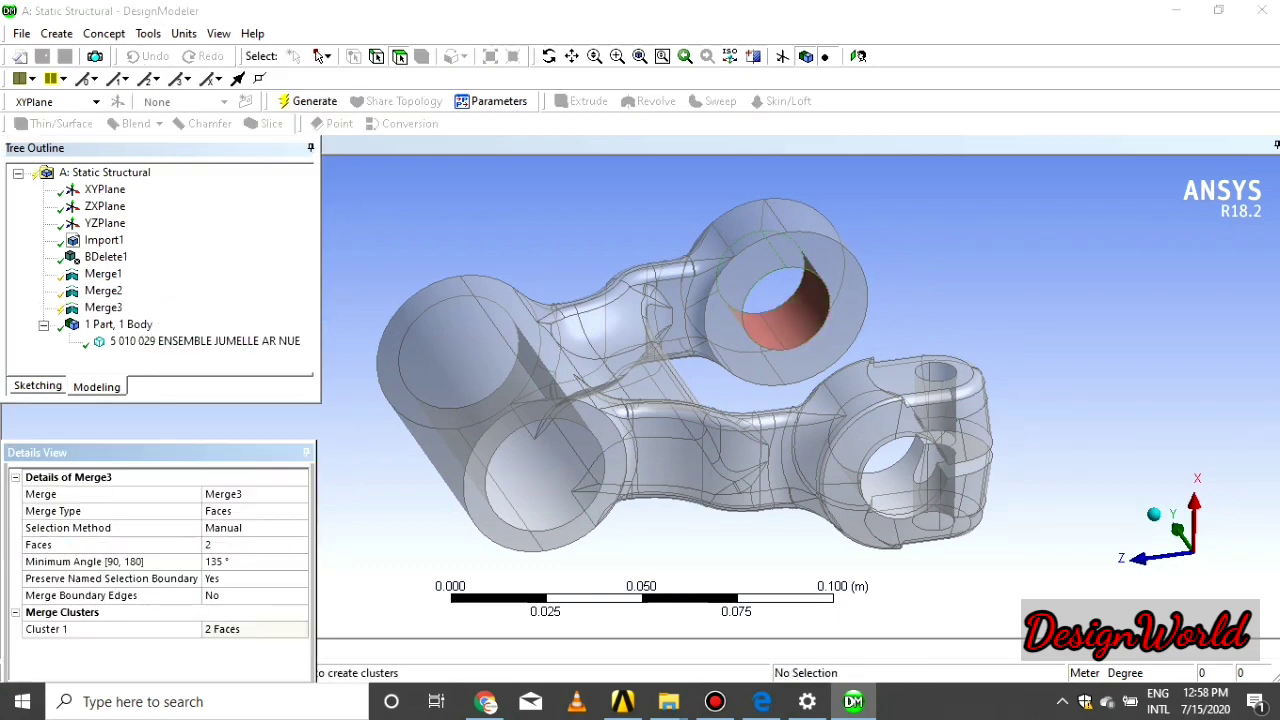
{"action": "left_click", "coordinate": [308, 101]}
Step: Check the merged bore faces of both lugs and show the errors or warnings of Merge2
{"action": "mouse_move", "coordinate": [690, 400]}
{"action": "middle_mouse_down"}
{"action": "mouse_move", "coordinate": [622, 396]}
{"action": "mouse_move", "coordinate": [678, 398]}
{"action": "middle_mouse_up"}
{"action": "left_click", "coordinate": [884, 484]}
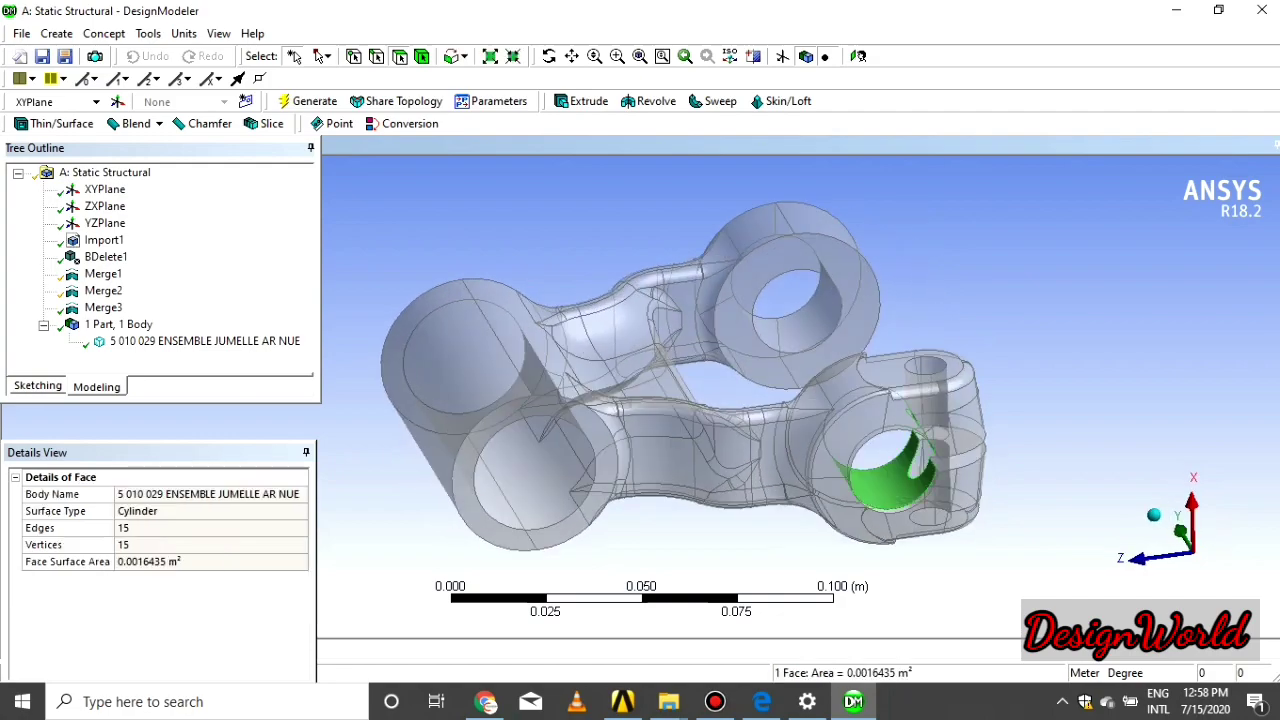
{"action": "middle_click_drag", "start_coordinate": [884, 484], "coordinate": [846, 486]}
{"action": "left_click", "coordinate": [836, 344]}
{"action": "middle_click_drag", "start_coordinate": [836, 344], "coordinate": [850, 366]}
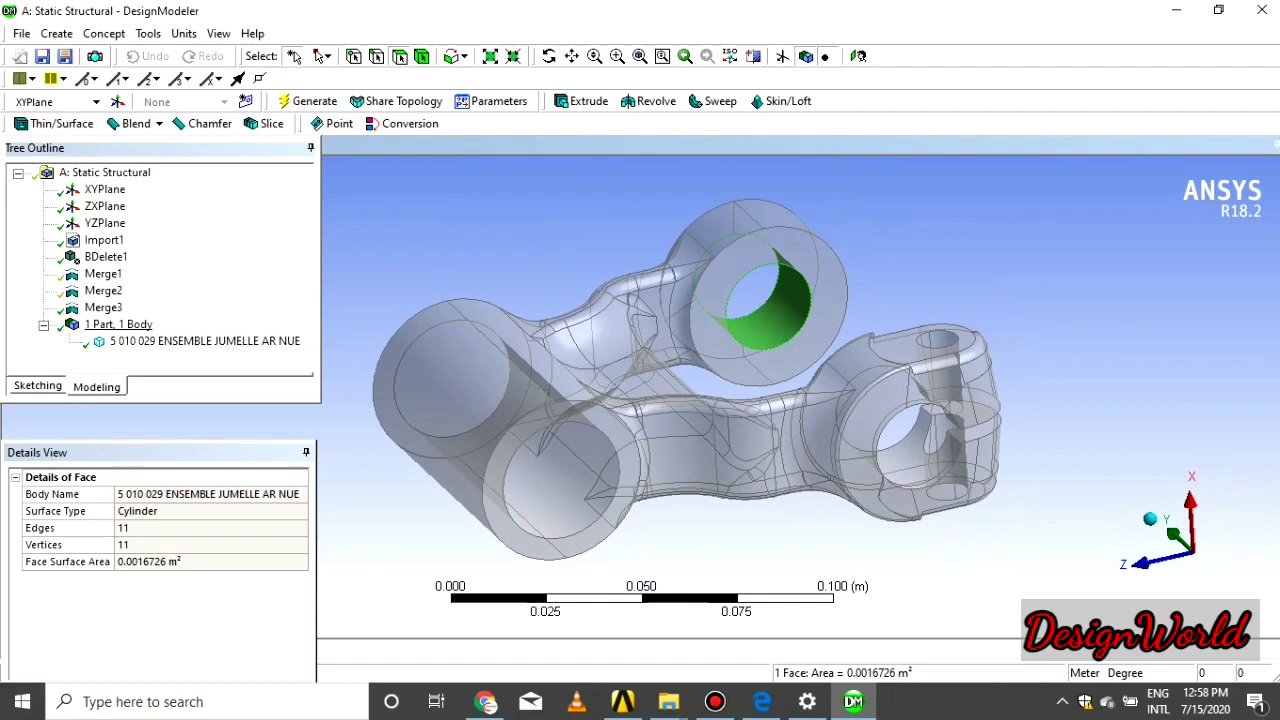
{"action": "left_click", "coordinate": [103, 291]}
{"action": "right_click", "coordinate": [103, 290]}
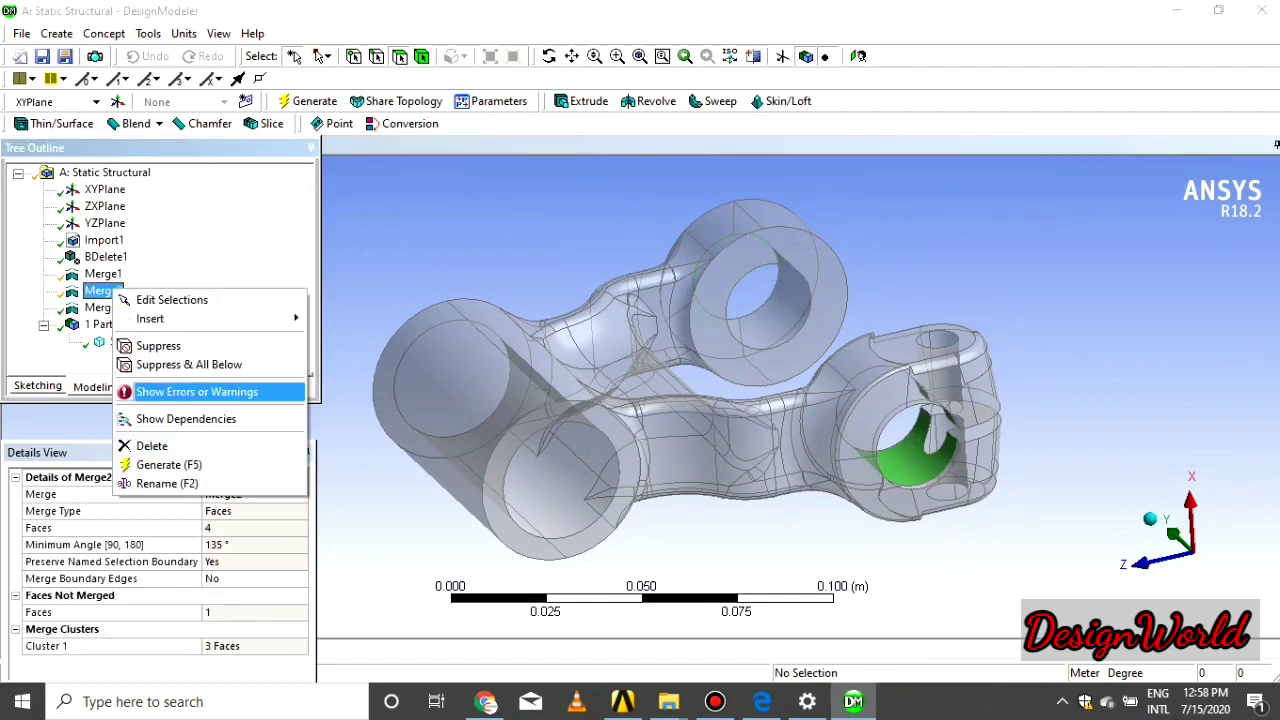
{"action": "left_click", "coordinate": [190, 392]}
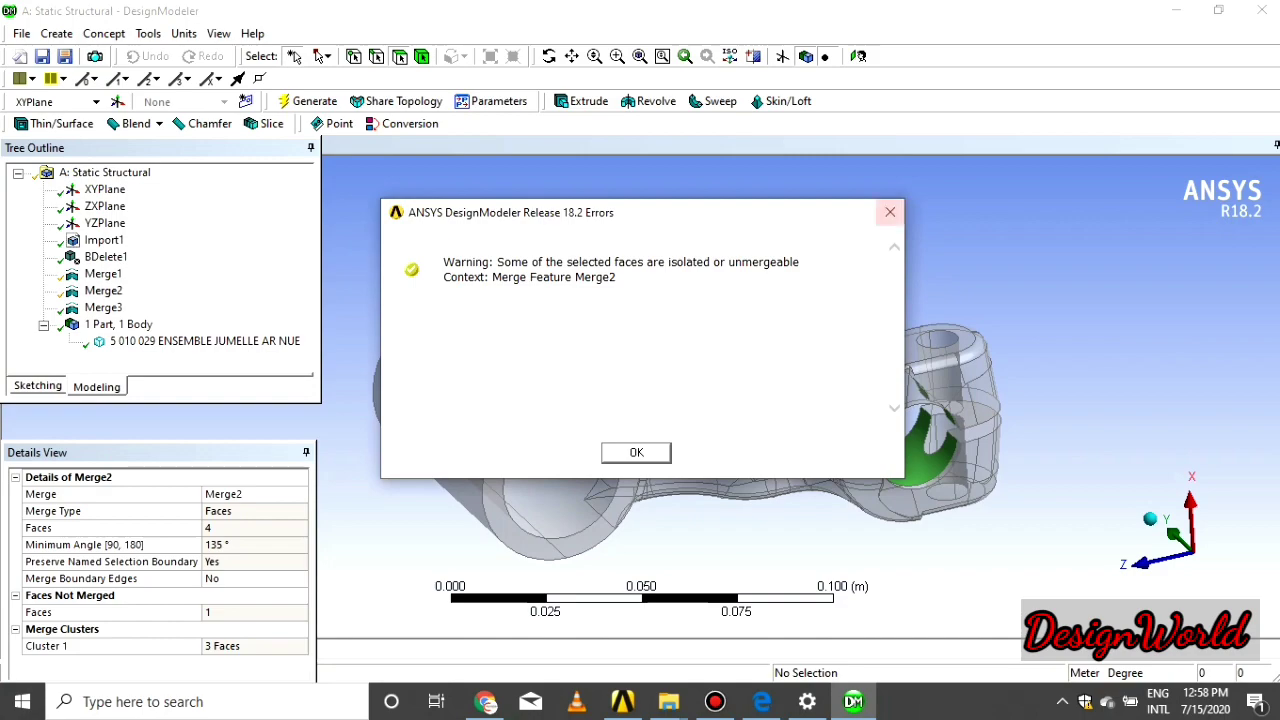
Step: Close the Merge2 warning and inspect the merged bore faces of the tube and the unslotted lug
{"action": "left_click", "coordinate": [890, 212]}
{"action": "middle_click_drag", "start_coordinate": [680, 420], "coordinate": [590, 420]}
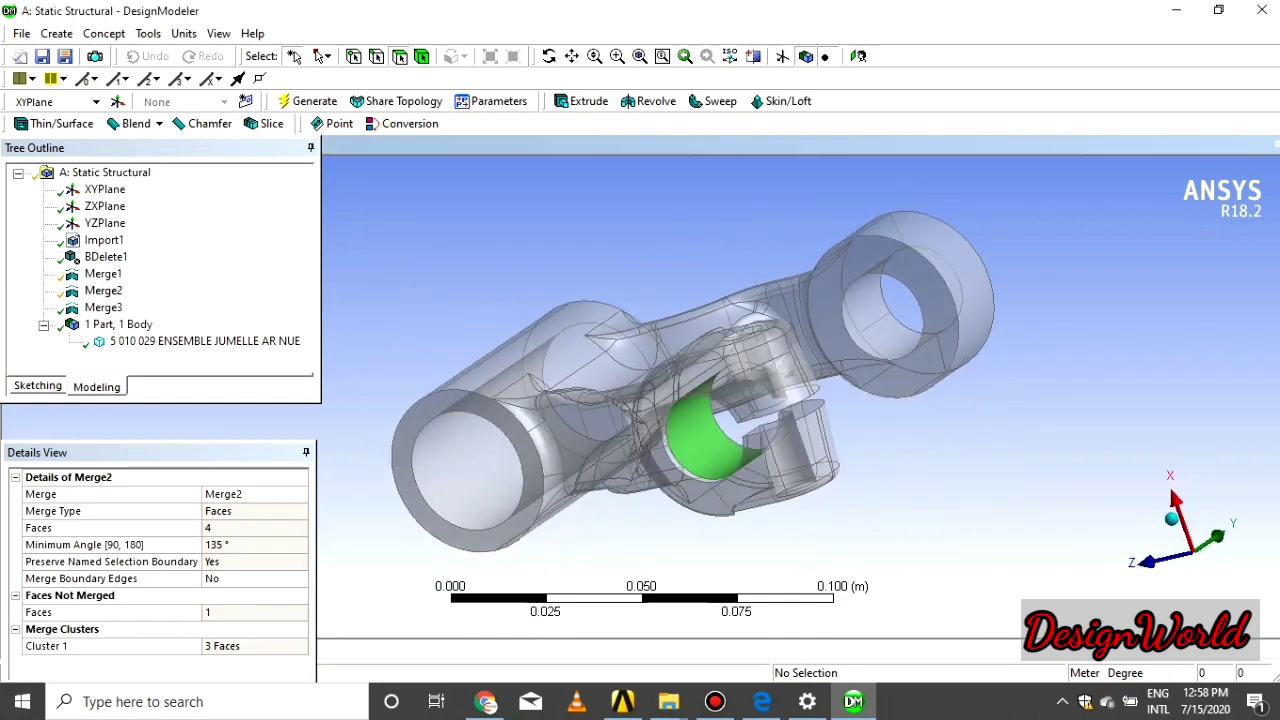
{"action": "left_click", "coordinate": [490, 460]}
{"action": "middle_click_drag", "start_coordinate": [490, 460], "coordinate": [625, 480]}
{"action": "left_click", "coordinate": [758, 297]}
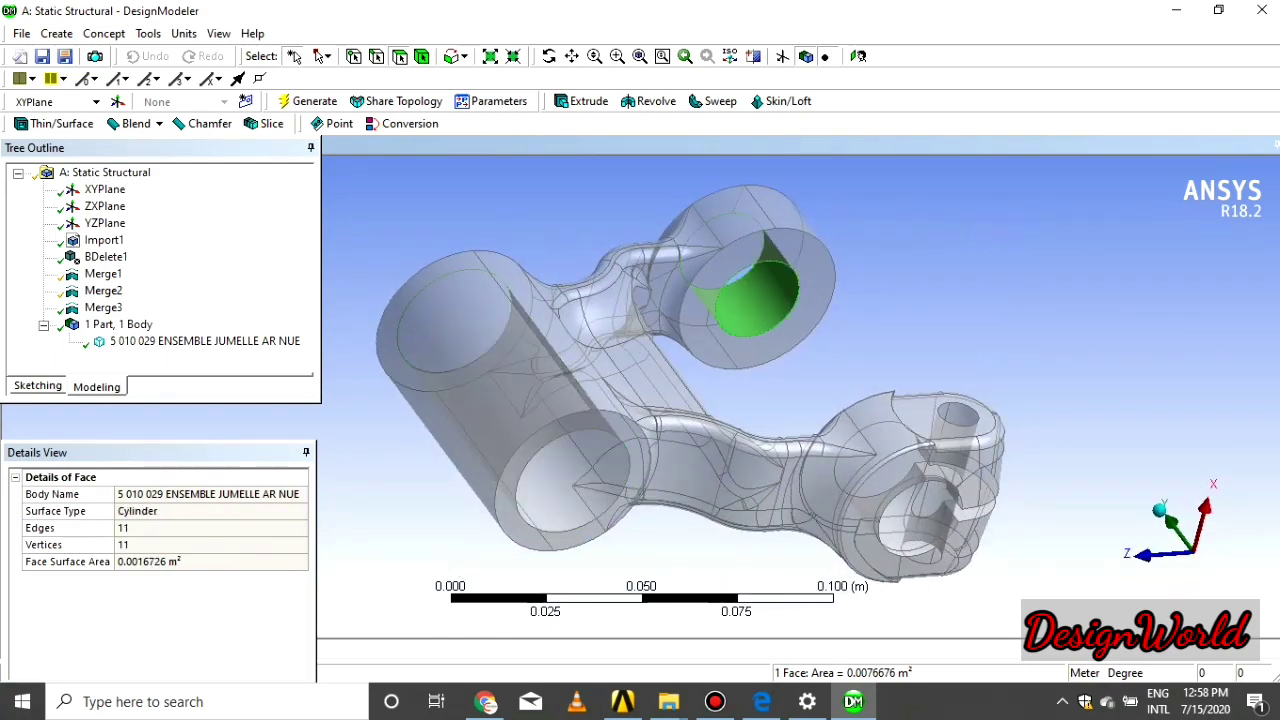
{"action": "middle_click_drag", "start_coordinate": [758, 297], "coordinate": [660, 240]}
{"action": "left_click", "coordinate": [104, 308]}
{"action": "right_click", "coordinate": [118, 308]}
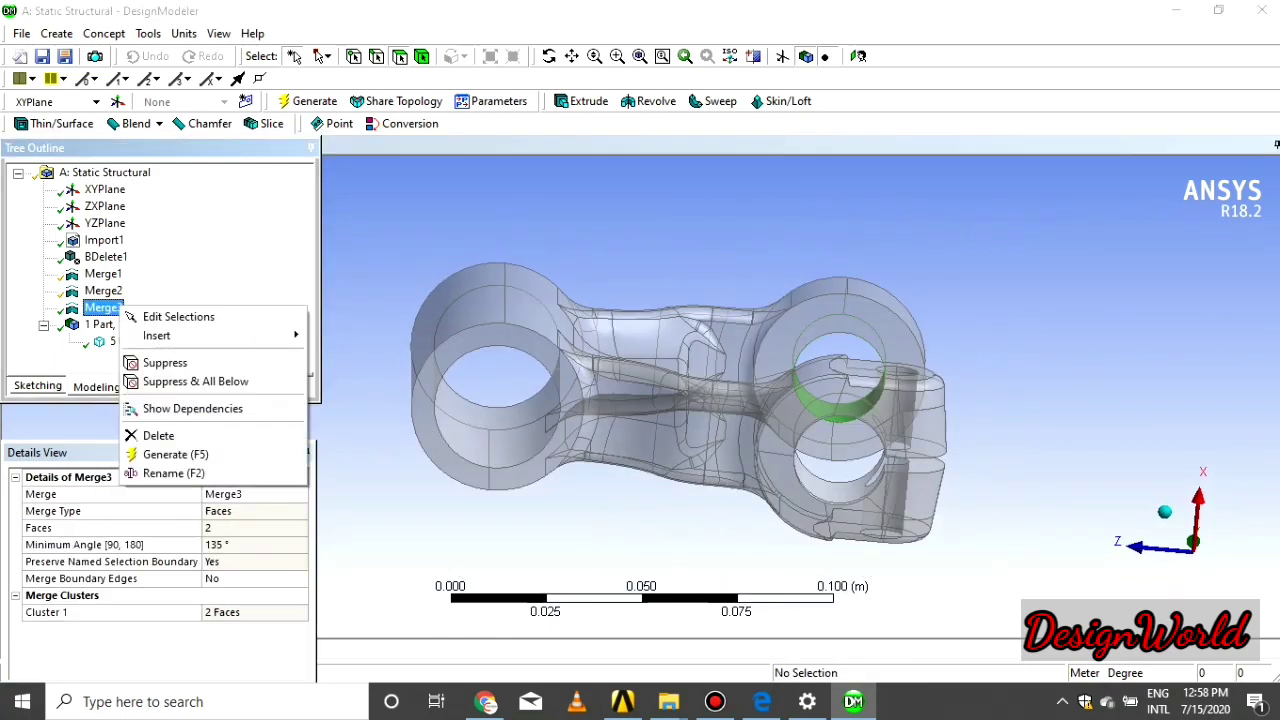
{"action": "left_click", "coordinate": [620, 225]}
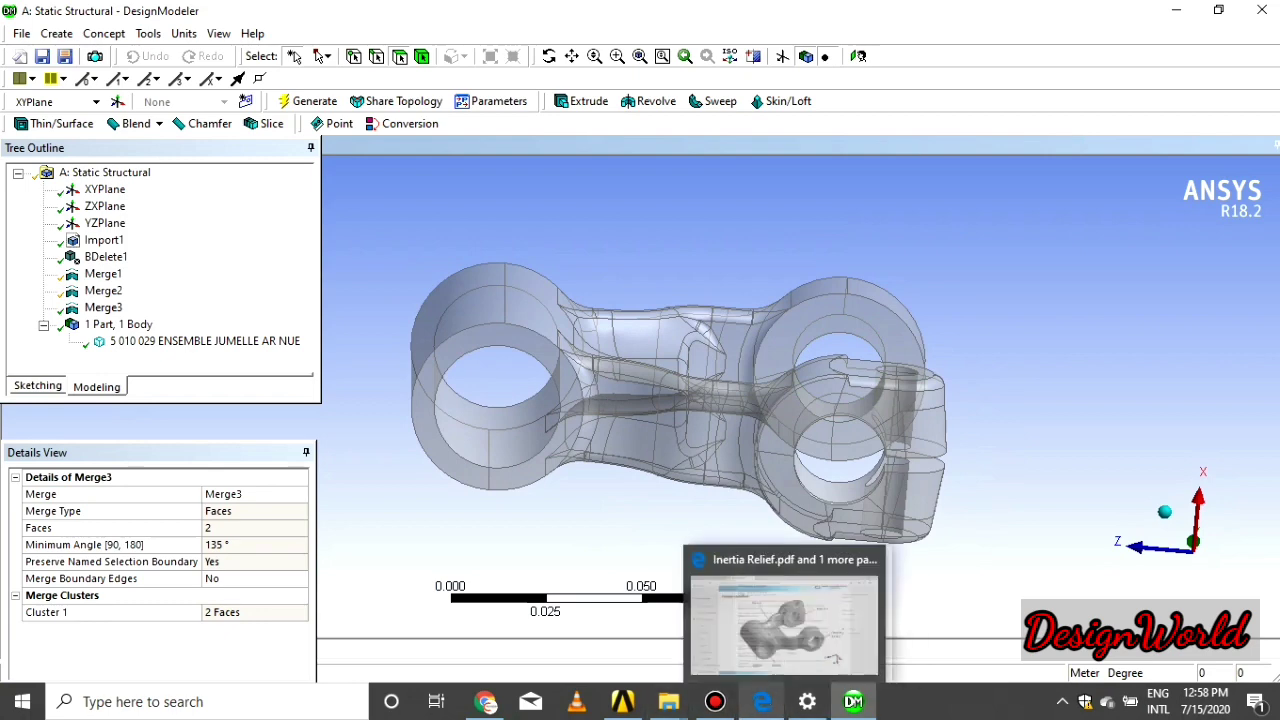
Step: Switch to Workbench, open the Static Structural system's model in Mechanical and view the link from several sides
{"action": "mouse_move", "coordinate": [715, 701]}
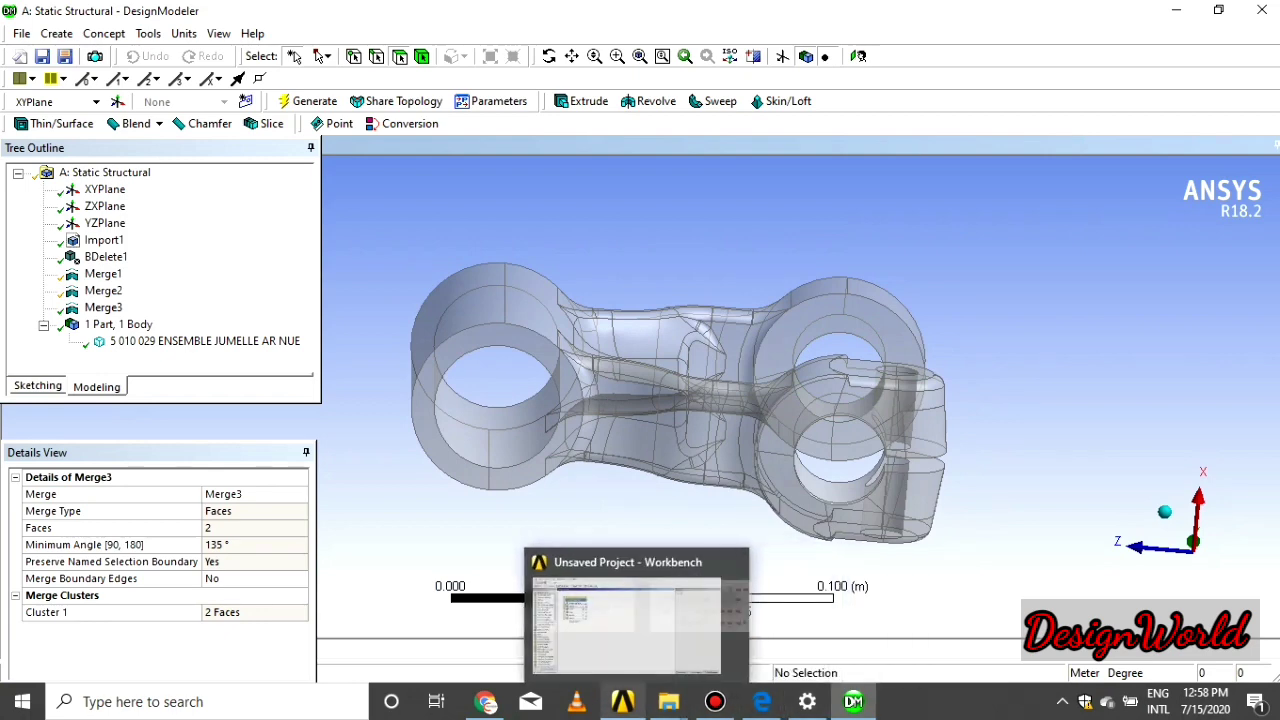
{"action": "left_click", "coordinate": [622, 701]}
{"action": "double_click", "coordinate": [263, 238]}
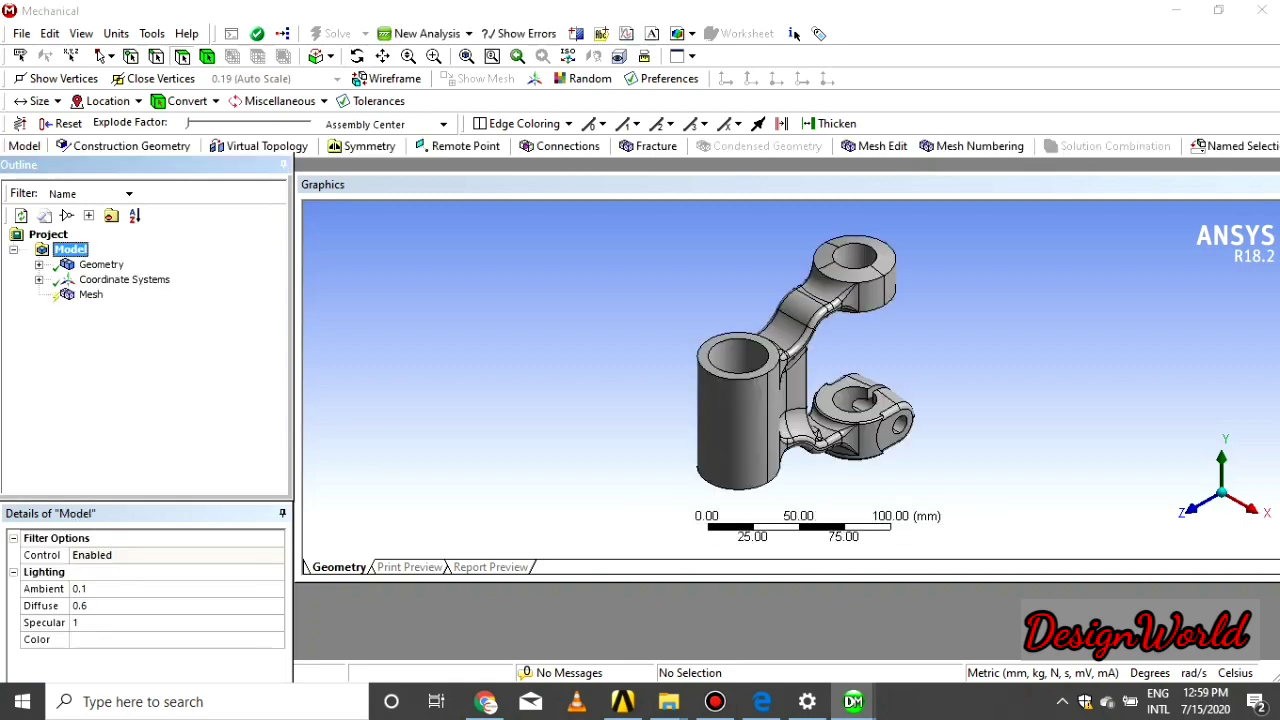
{"action": "middle_click_drag", "start_coordinate": [898, 441], "coordinate": [880, 290]}
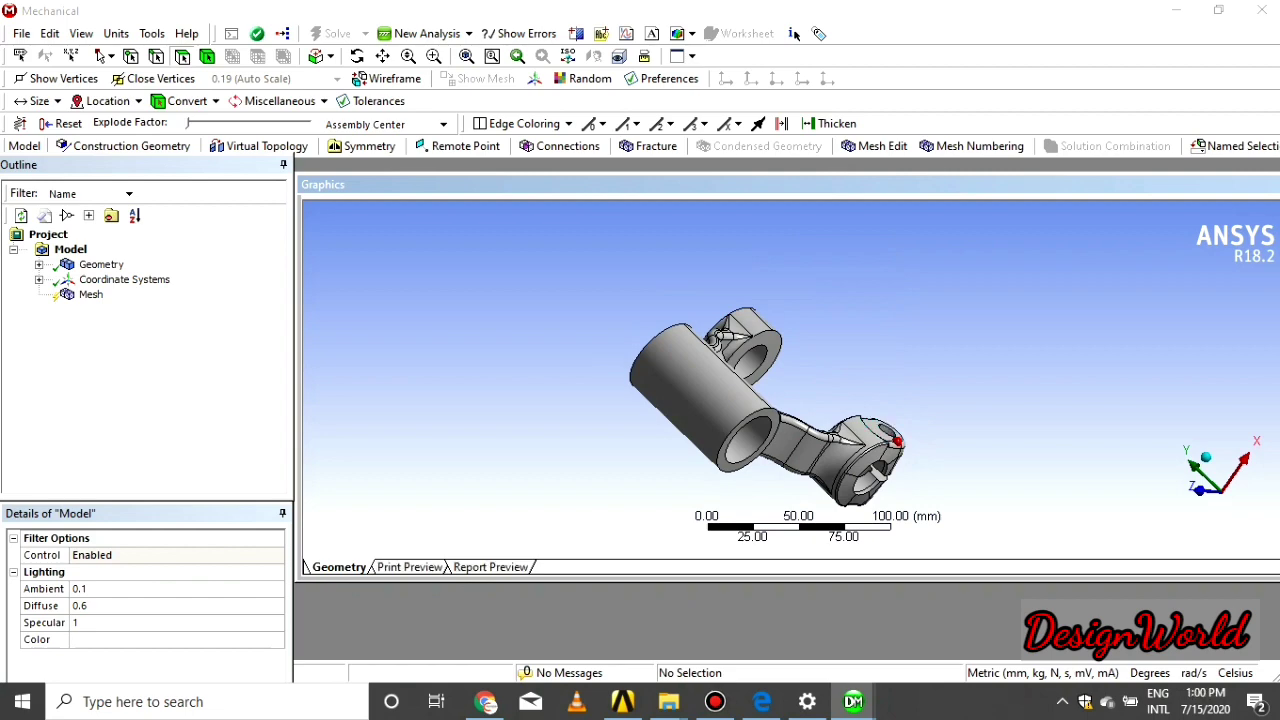
{"action": "middle_click_drag", "start_coordinate": [898, 441], "coordinate": [828, 300]}
{"action": "scroll", "coordinate": [823, 434], "scroll_direction": "down", "scroll_amount": 1}
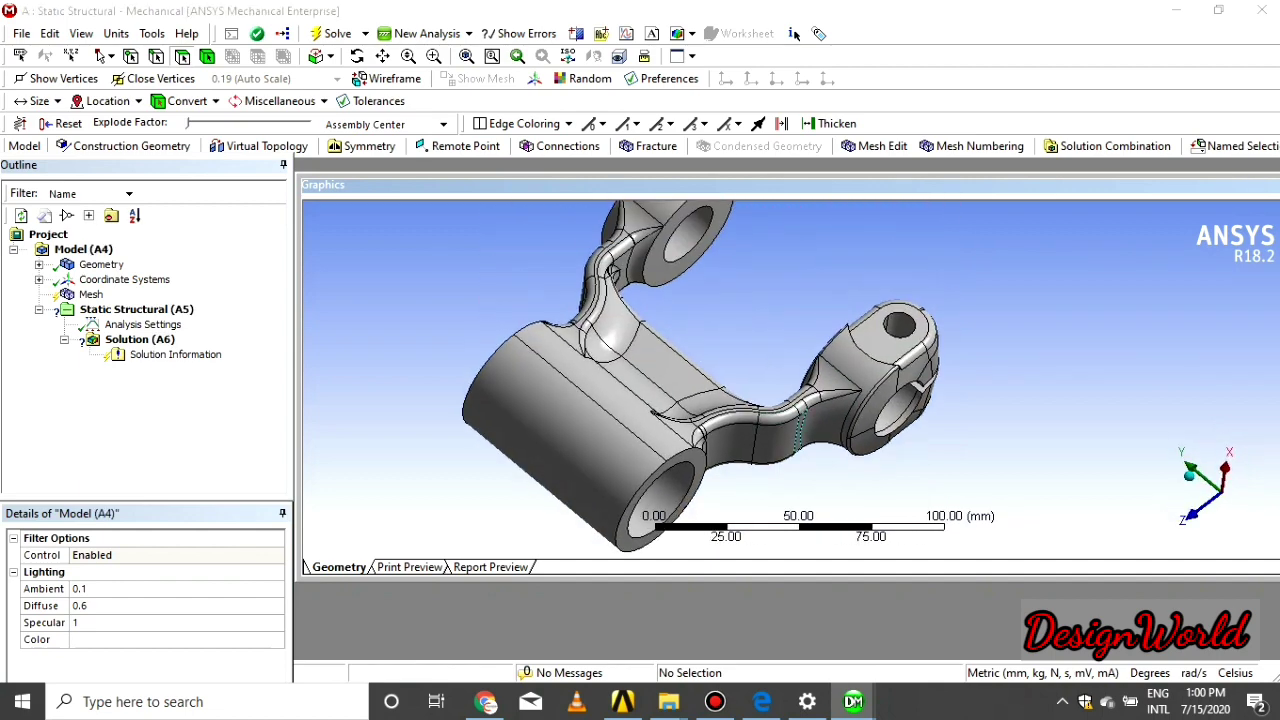
{"action": "middle_click_drag", "start_coordinate": [786, 408], "coordinate": [742, 402]}
{"action": "scroll", "coordinate": [757, 410], "scroll_direction": "up", "scroll_amount": 1}
{"action": "scroll", "coordinate": [757, 410], "scroll_direction": "down", "scroll_amount": 2}
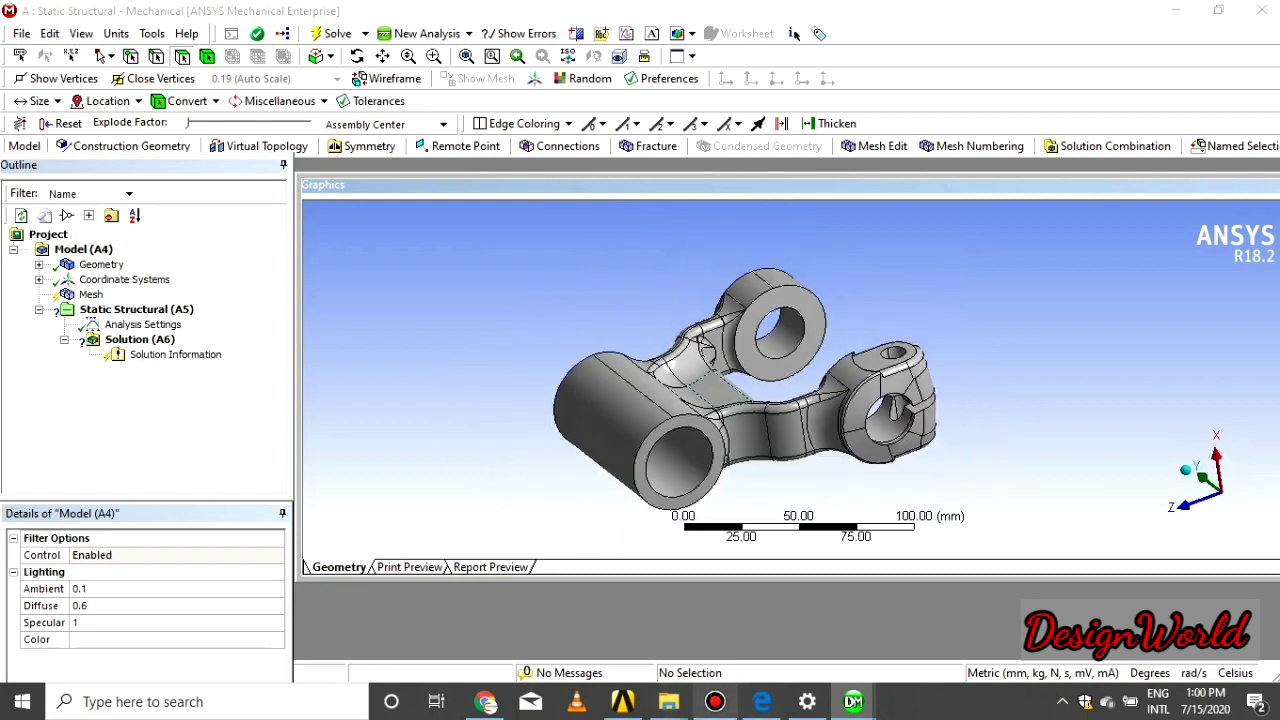
{"action": "mouse_move", "coordinate": [668, 701]}
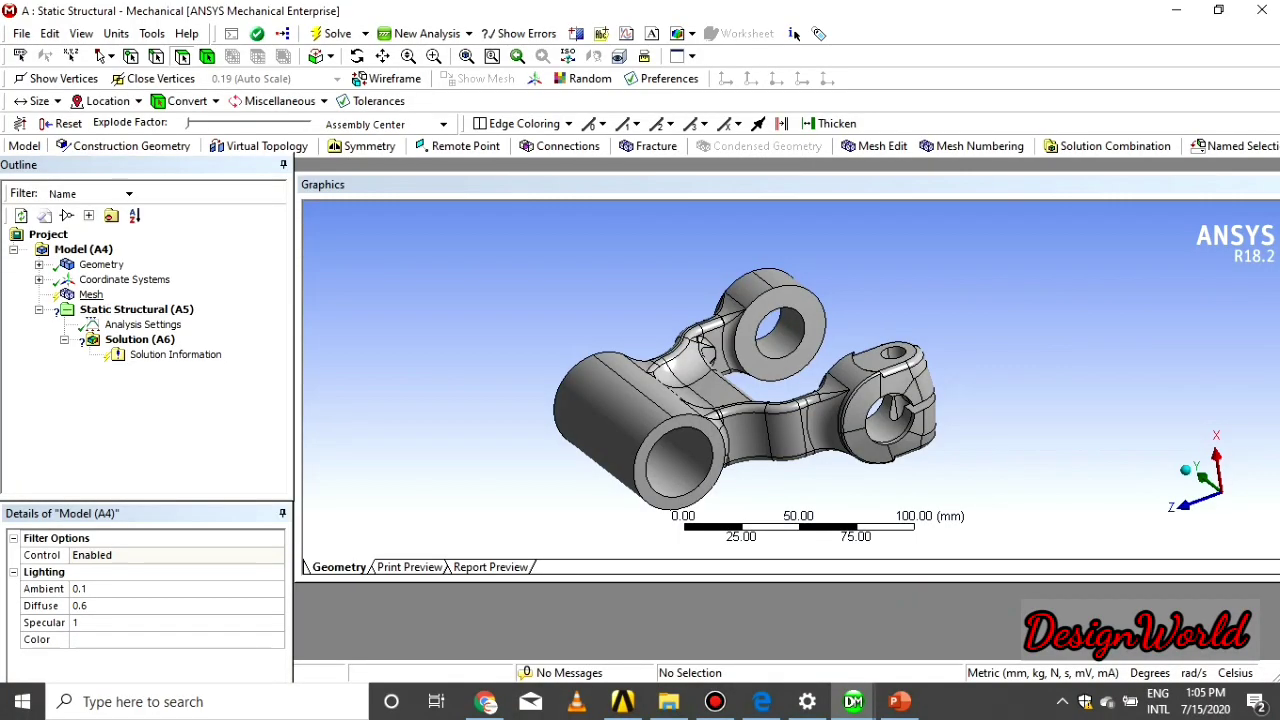
Step: Generate the link's mesh with the default settings
{"action": "left_click", "coordinate": [91, 294]}
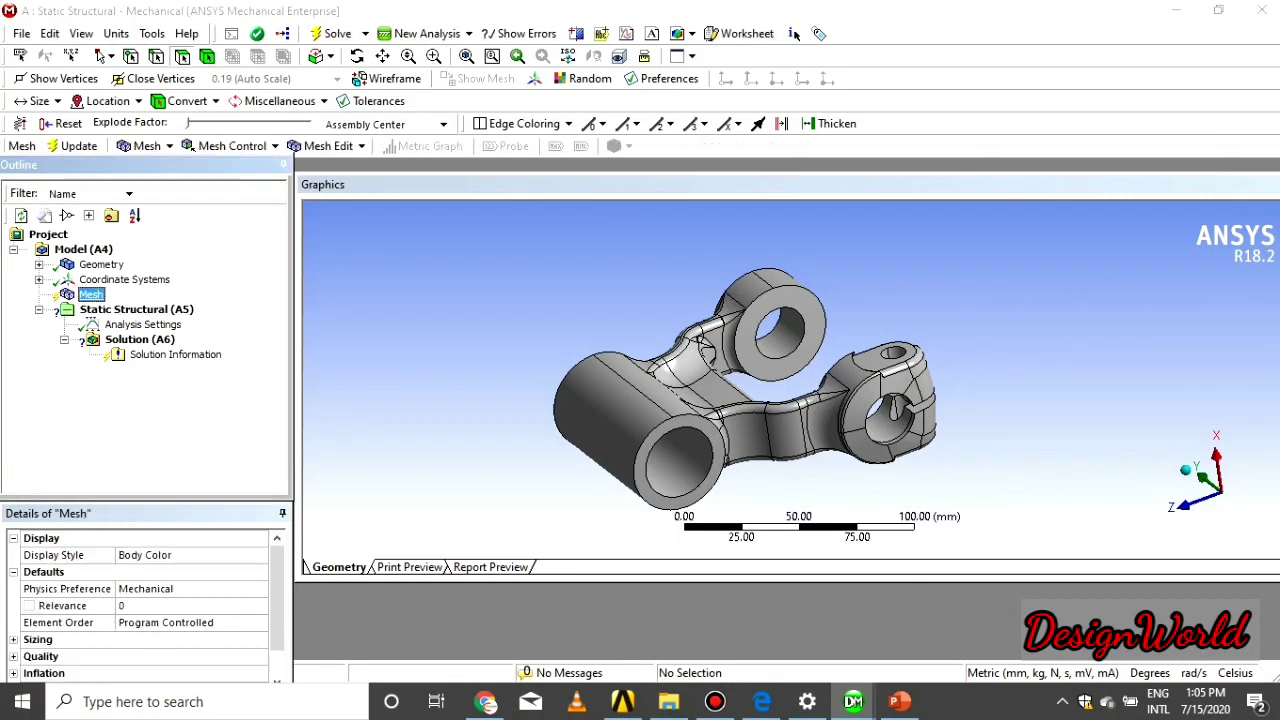
{"action": "right_click", "coordinate": [91, 294]}
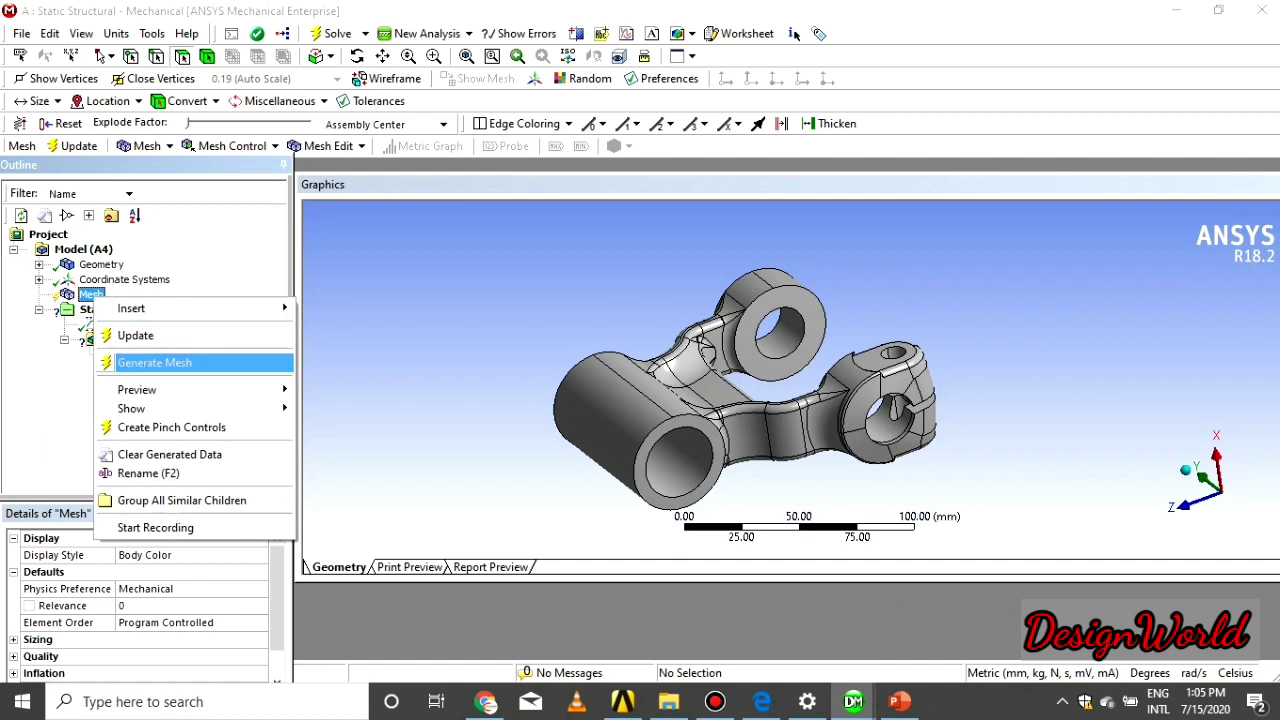
{"action": "left_click", "coordinate": [170, 362]}
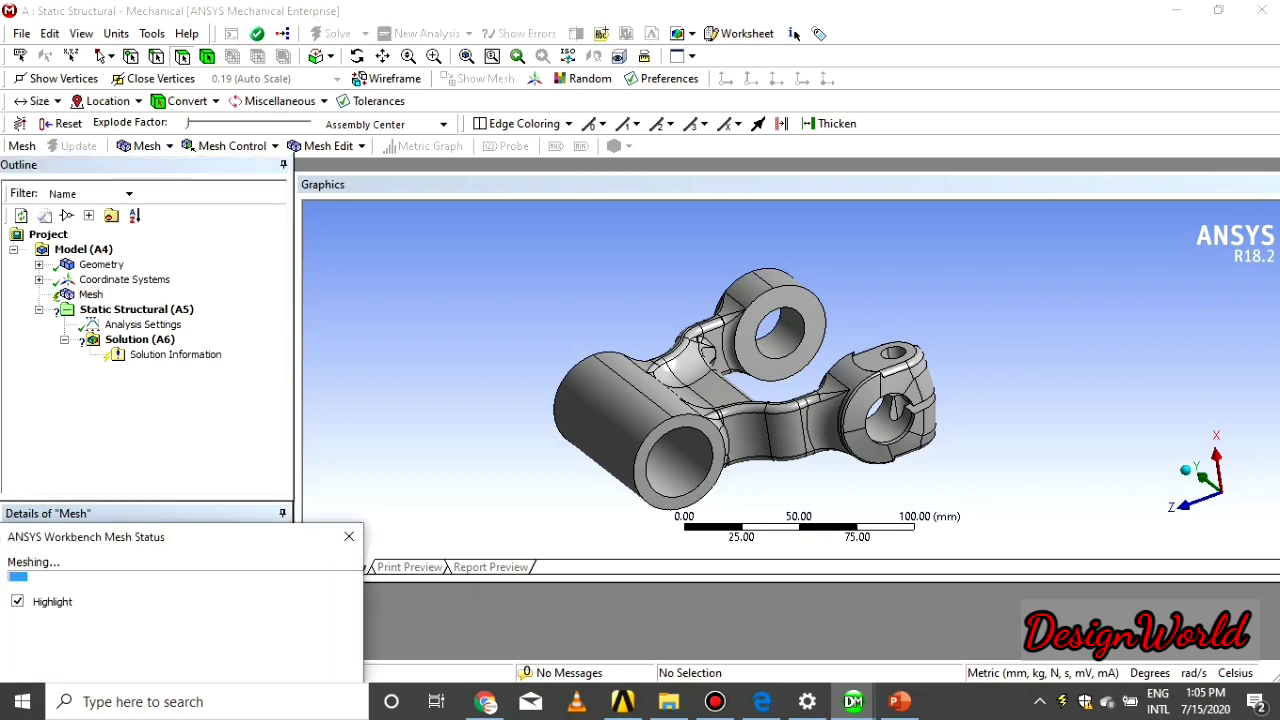
{"action": "middle_click_drag", "start_coordinate": [725, 468], "coordinate": [770, 349]}
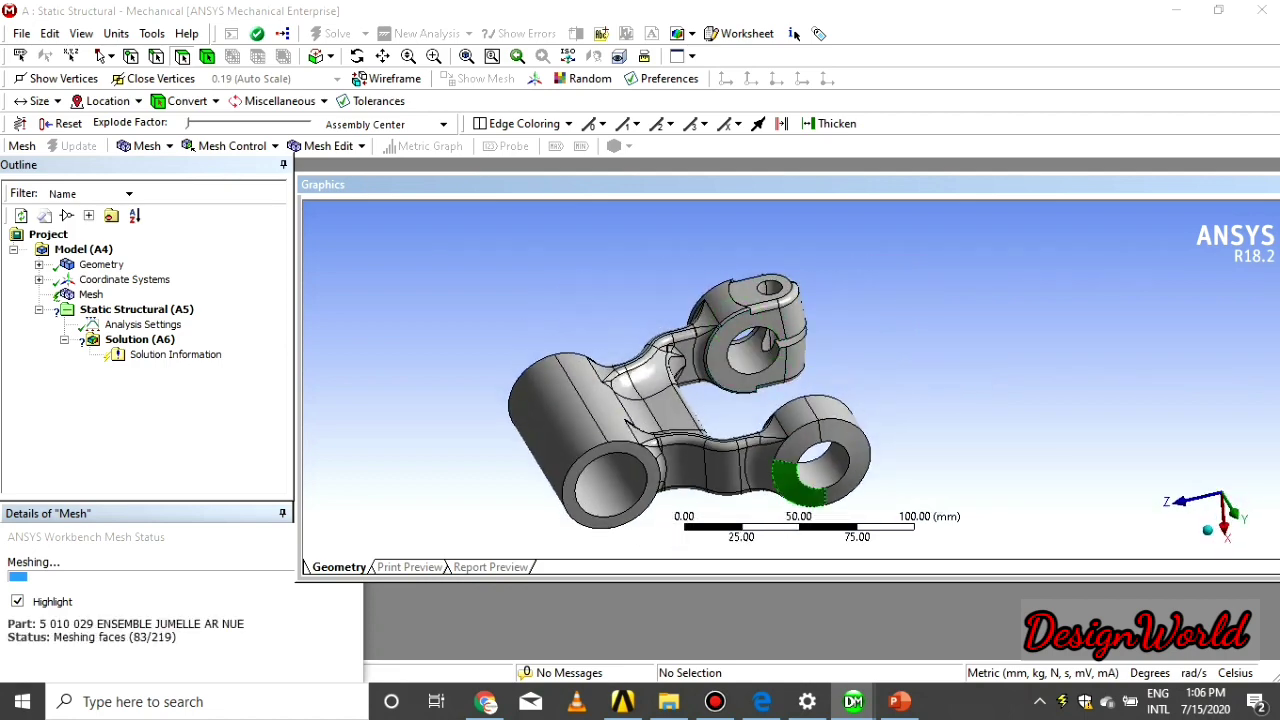
{"action": "mouse_move", "coordinate": [622, 701]}
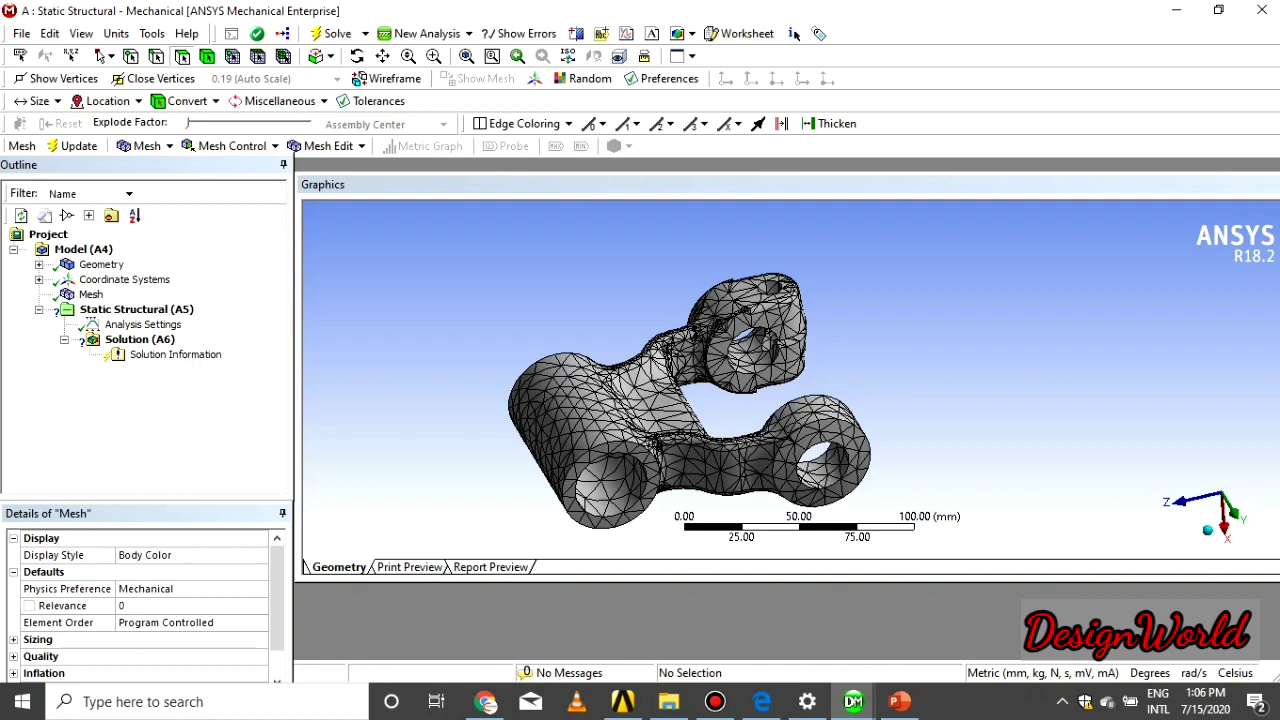
Step: Insert a mesh Sizing control scoped to the whole link body with an element size of 5 mm
{"action": "right_click", "coordinate": [92, 294]}
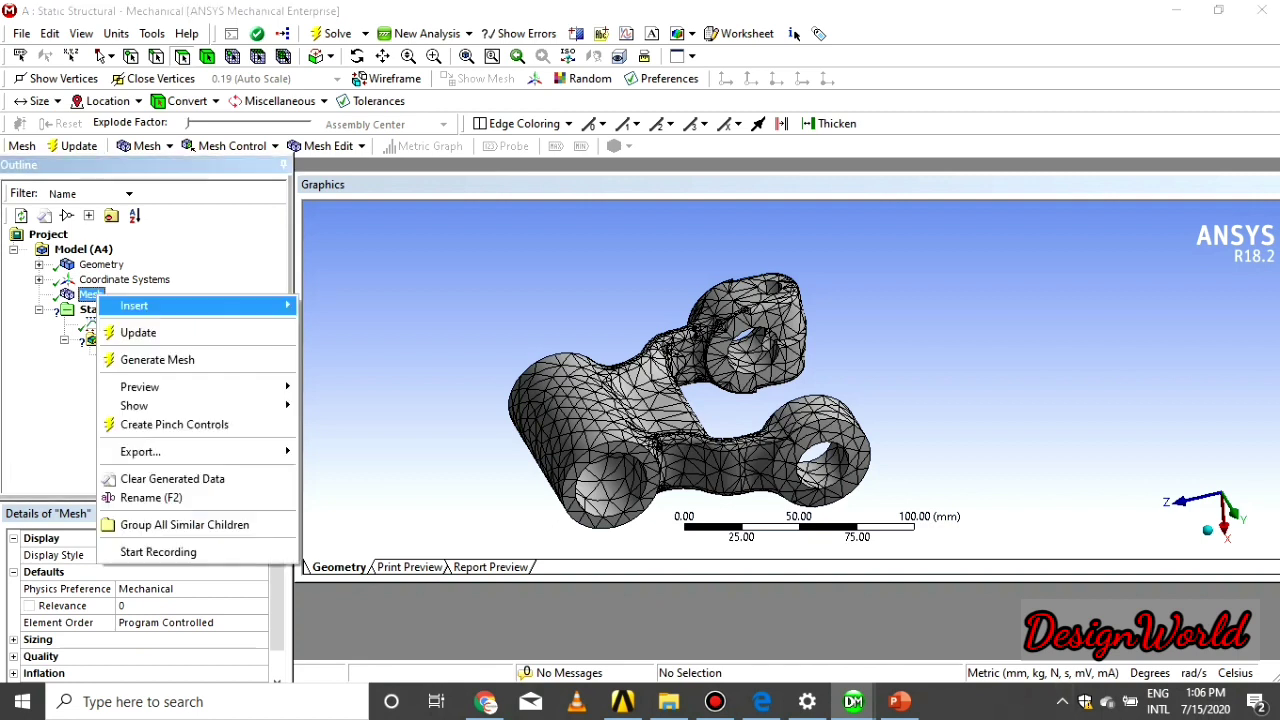
{"action": "mouse_move", "coordinate": [230, 305]}
{"action": "left_click", "coordinate": [331, 329]}
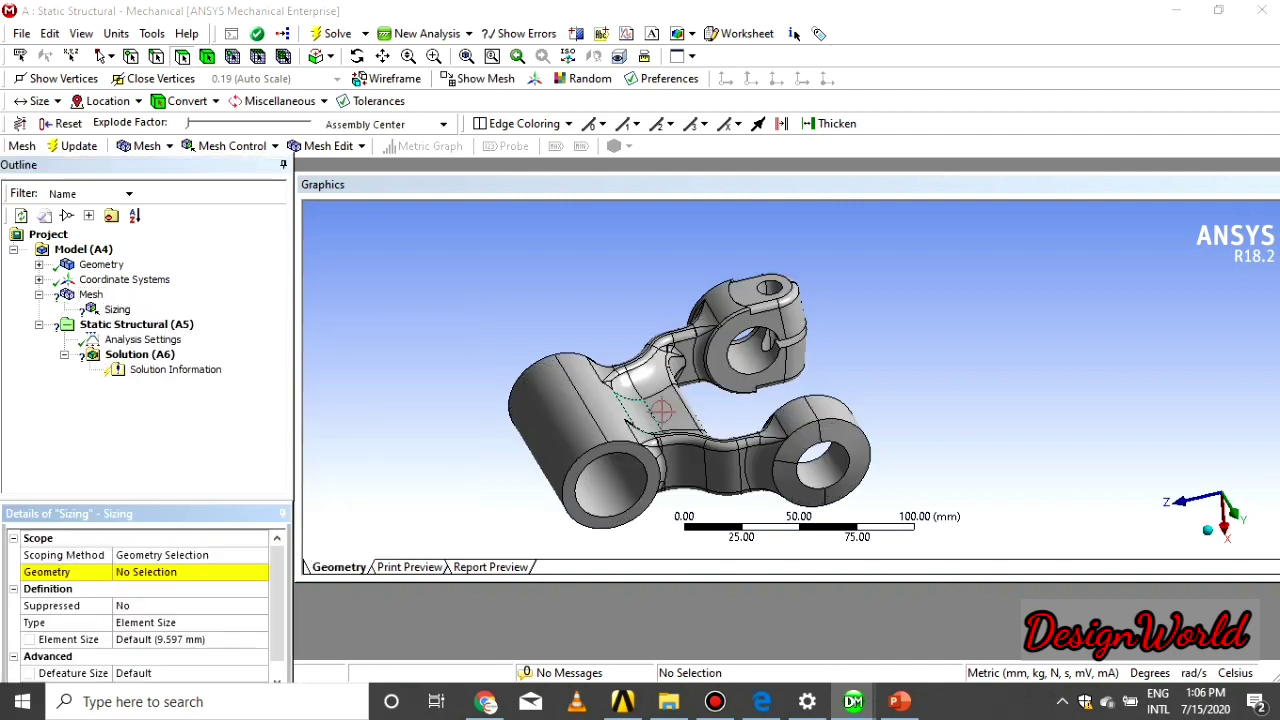
{"action": "middle_click_drag", "start_coordinate": [668, 415], "coordinate": [574, 425]}
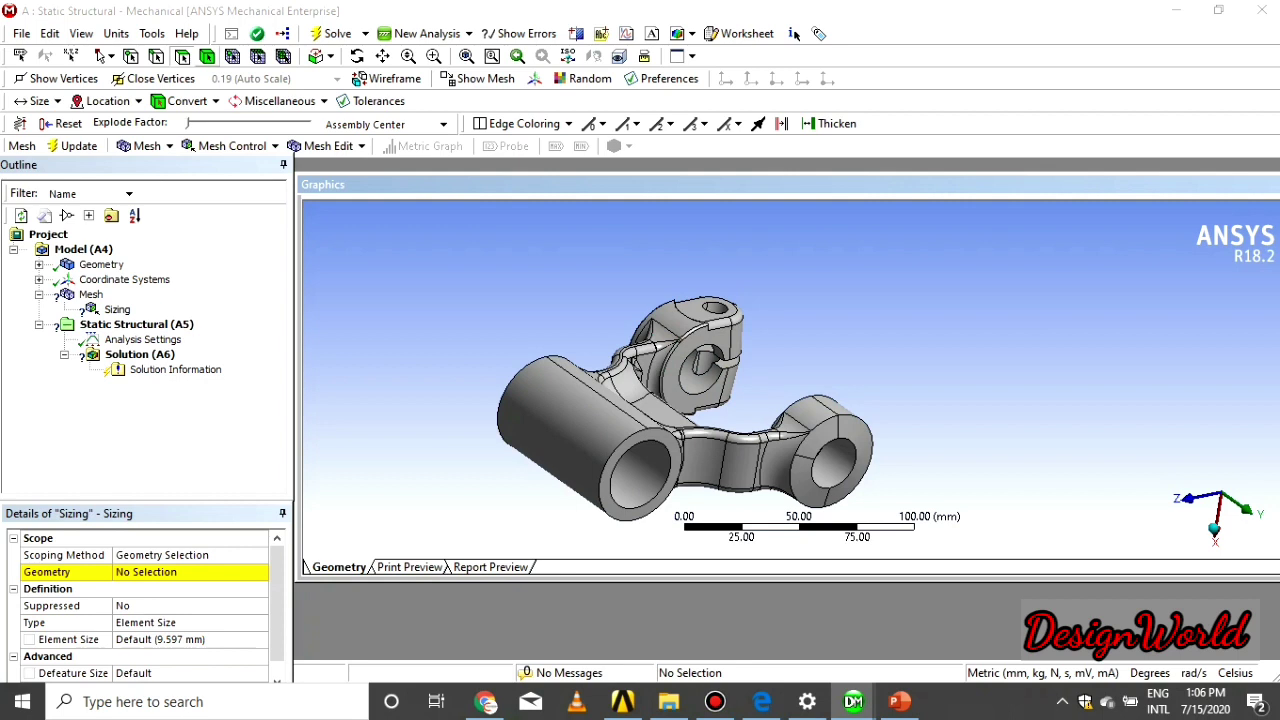
{"action": "left_click", "coordinate": [652, 338]}
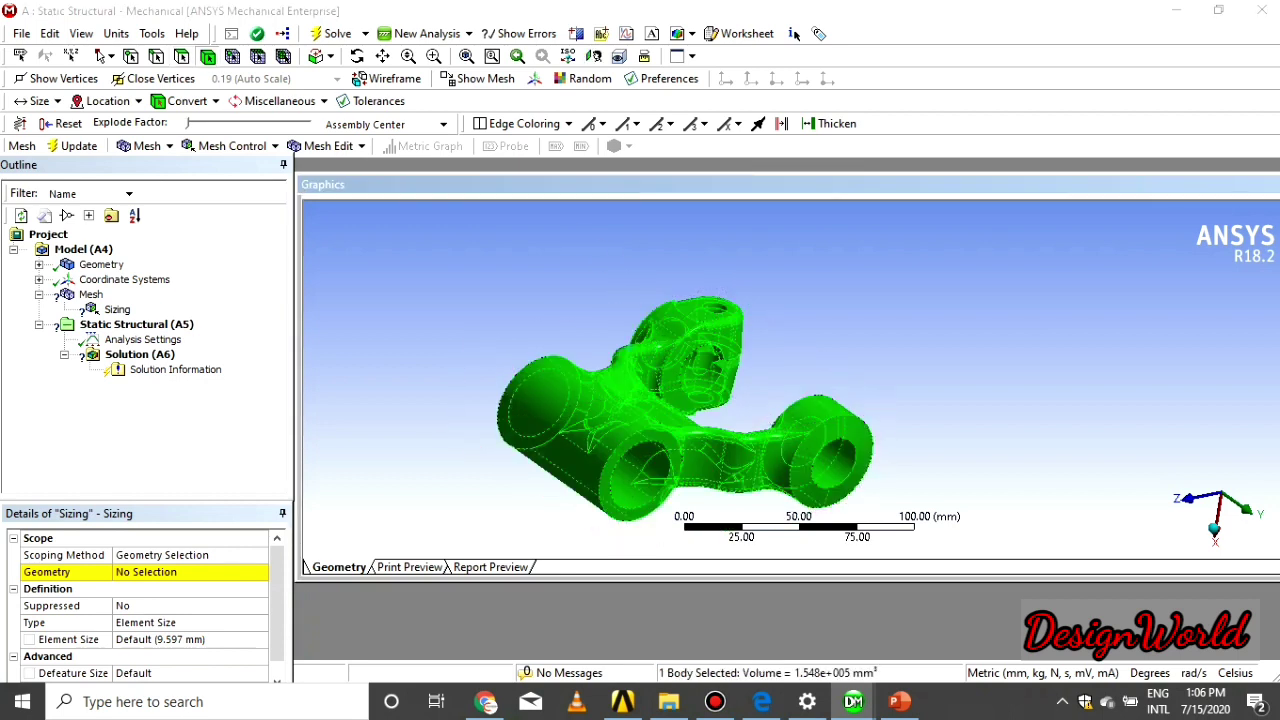
{"action": "left_click", "coordinate": [190, 571]}
{"action": "left_click", "coordinate": [146, 572]}
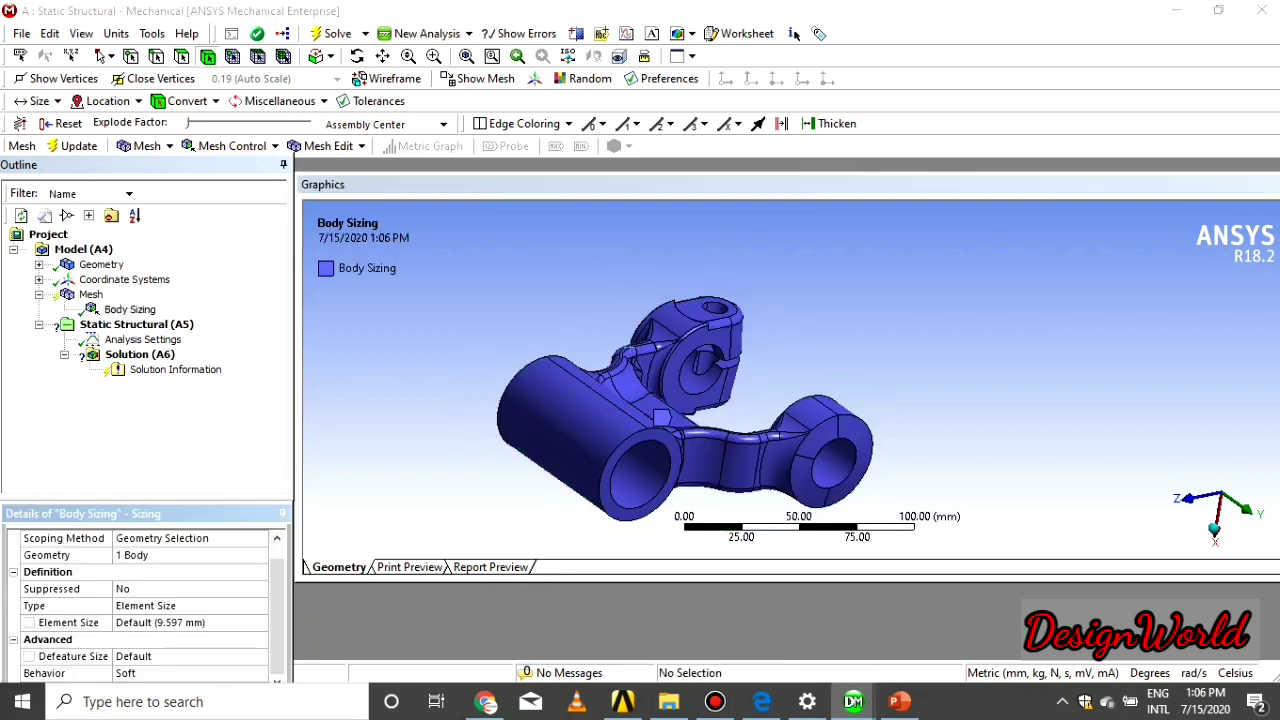
{"action": "left_click", "coordinate": [160, 623]}
{"action": "type", "text": "5"}
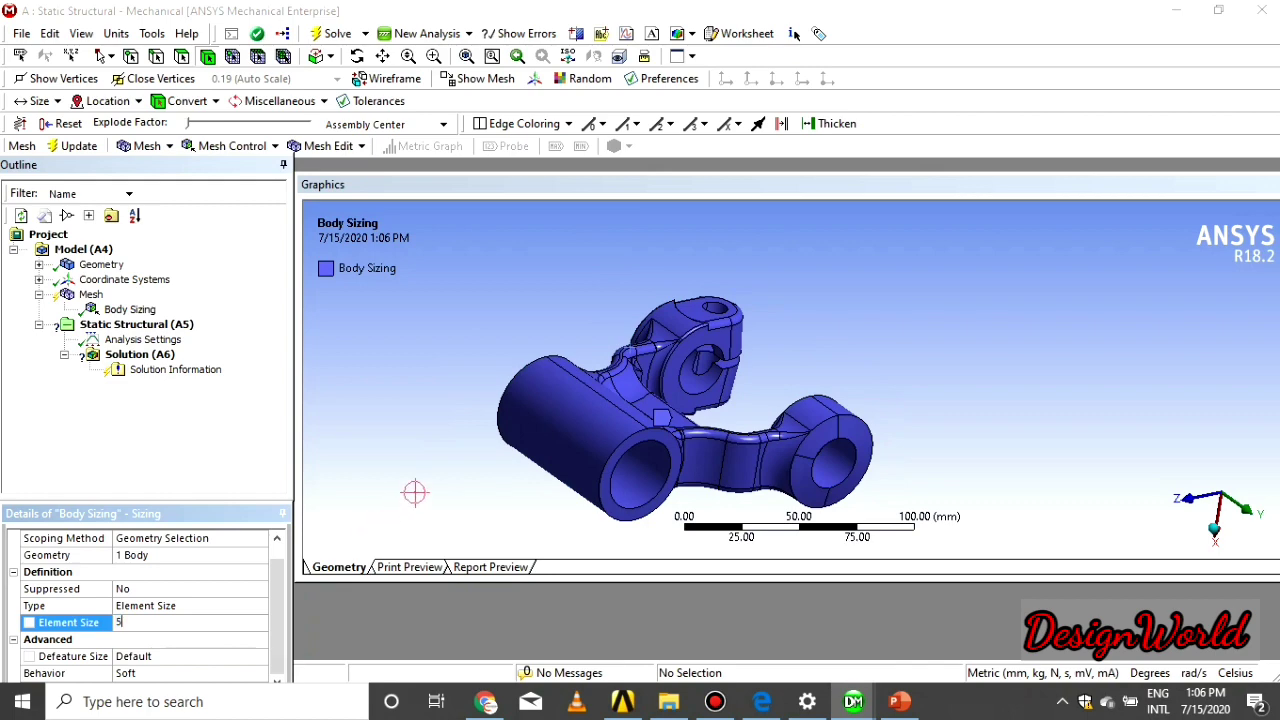
{"action": "left_click", "coordinate": [414, 489]}
Step: Regenerate the mesh with the body sizing applied and inspect it around the lugs and tube
{"action": "left_click", "coordinate": [130, 310]}
{"action": "right_click", "coordinate": [112, 311]}
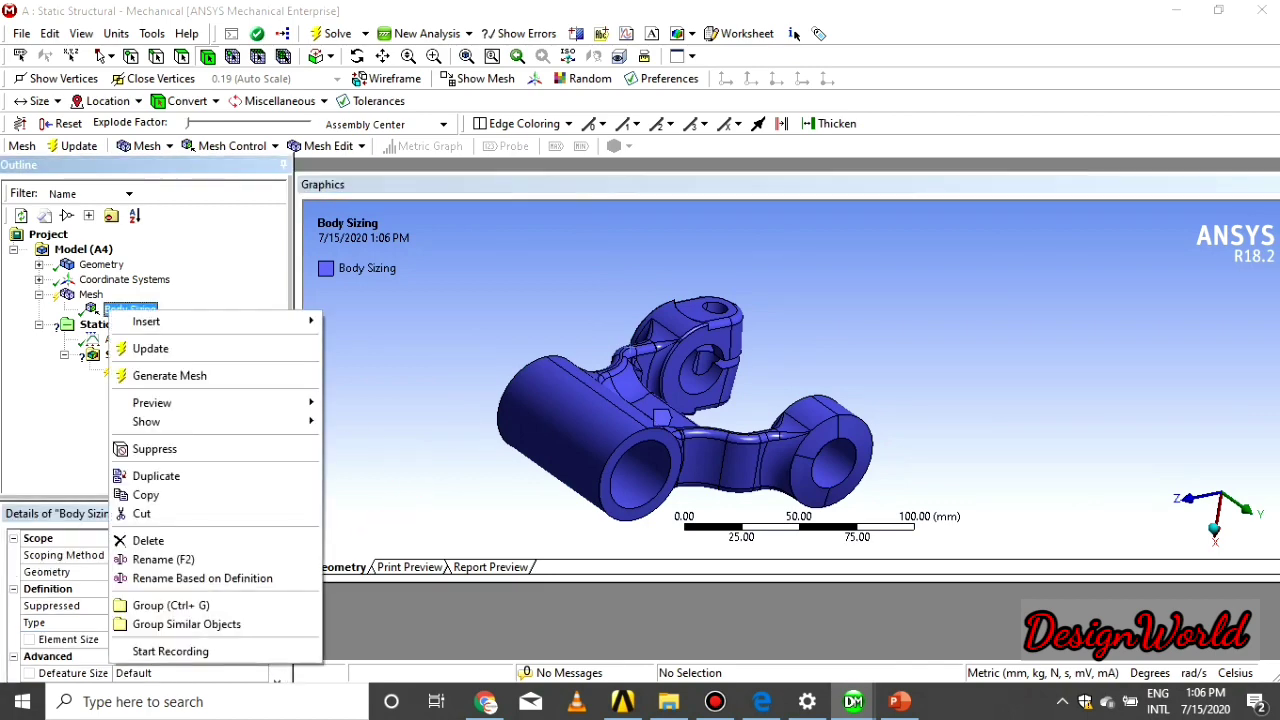
{"action": "left_click", "coordinate": [90, 294]}
{"action": "right_click", "coordinate": [92, 294]}
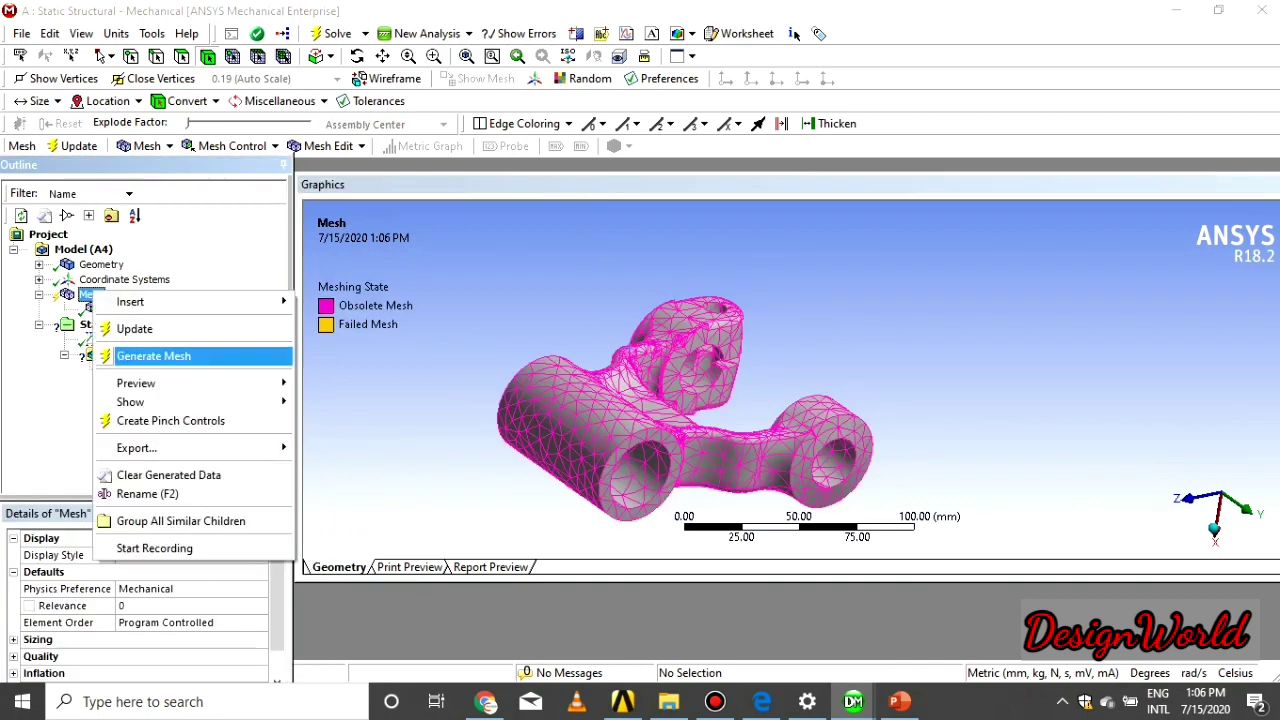
{"action": "key", "text": "Return"}
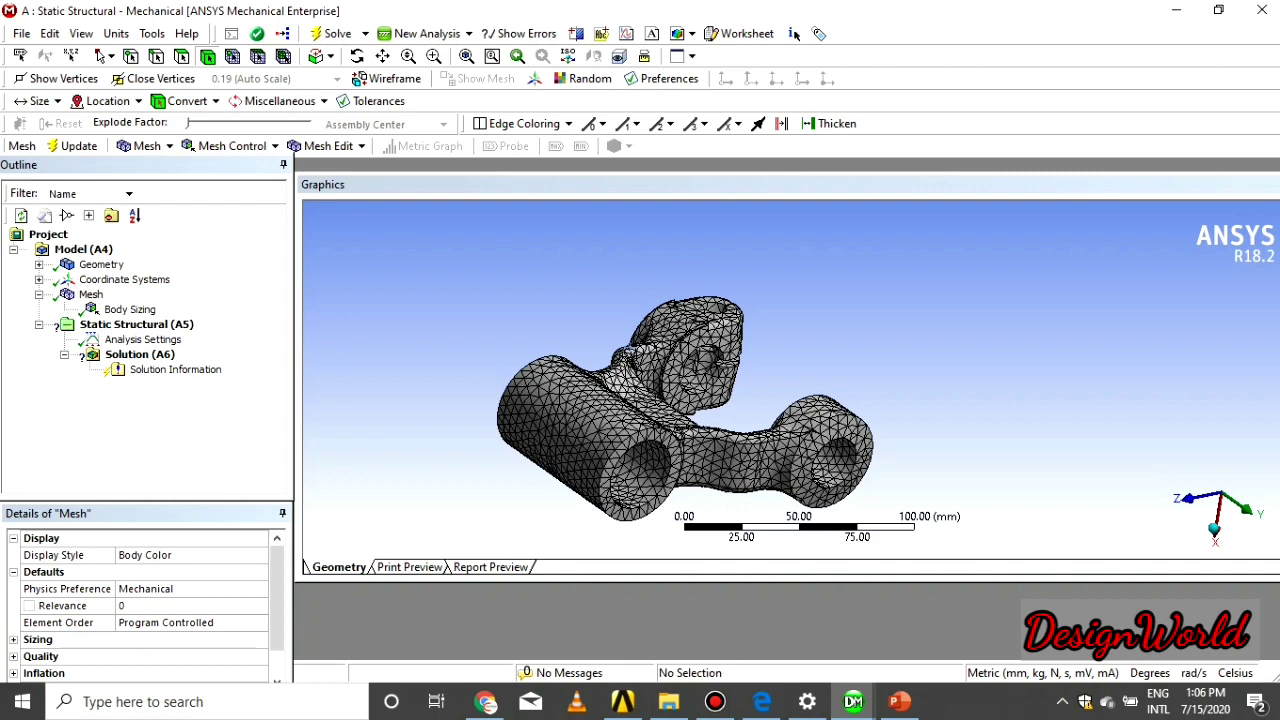
{"action": "scroll", "coordinate": [790, 380], "scroll_direction": "up", "scroll_amount": 3}
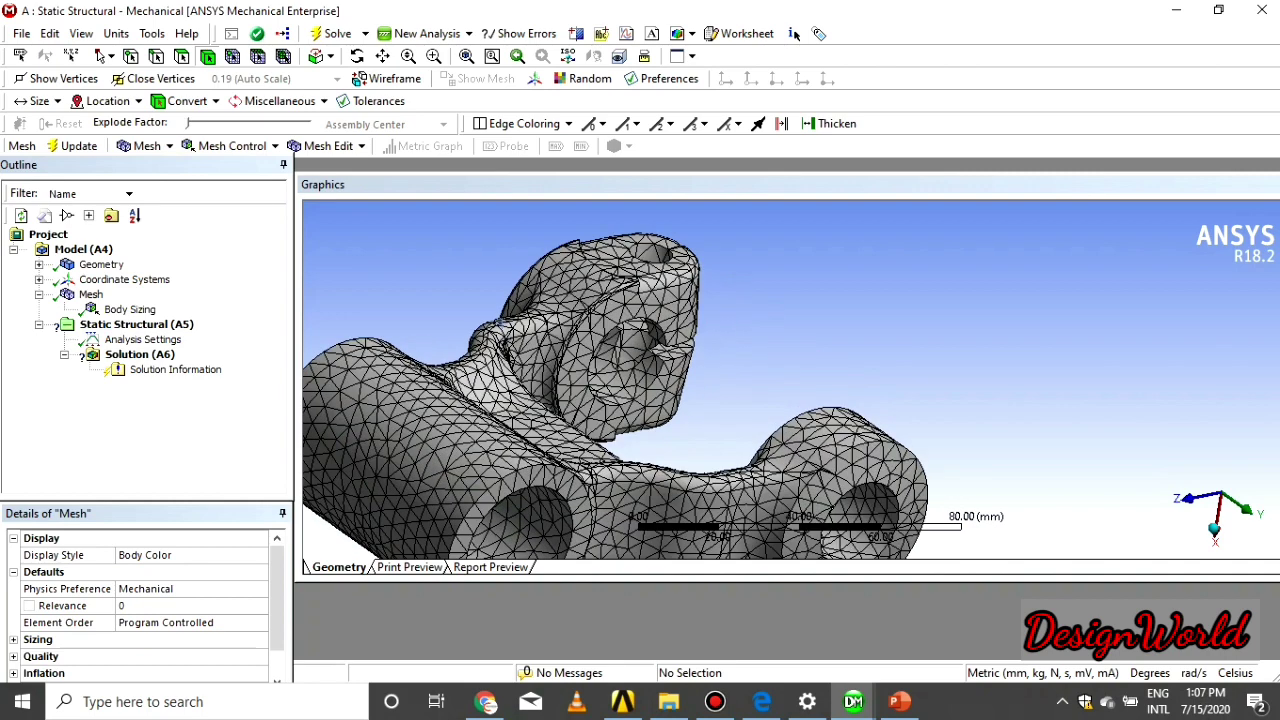
{"action": "middle_click_drag", "start_coordinate": [790, 380], "coordinate": [912, 312], "text": "ctrl"}
{"action": "scroll", "coordinate": [878, 397], "scroll_direction": "down", "scroll_amount": 2}
{"action": "mouse_move", "coordinate": [878, 397]}
{"action": "middle_mouse_down"}
{"action": "mouse_move", "coordinate": [896, 478]}
{"action": "mouse_move", "coordinate": [878, 397]}
{"action": "middle_mouse_up"}
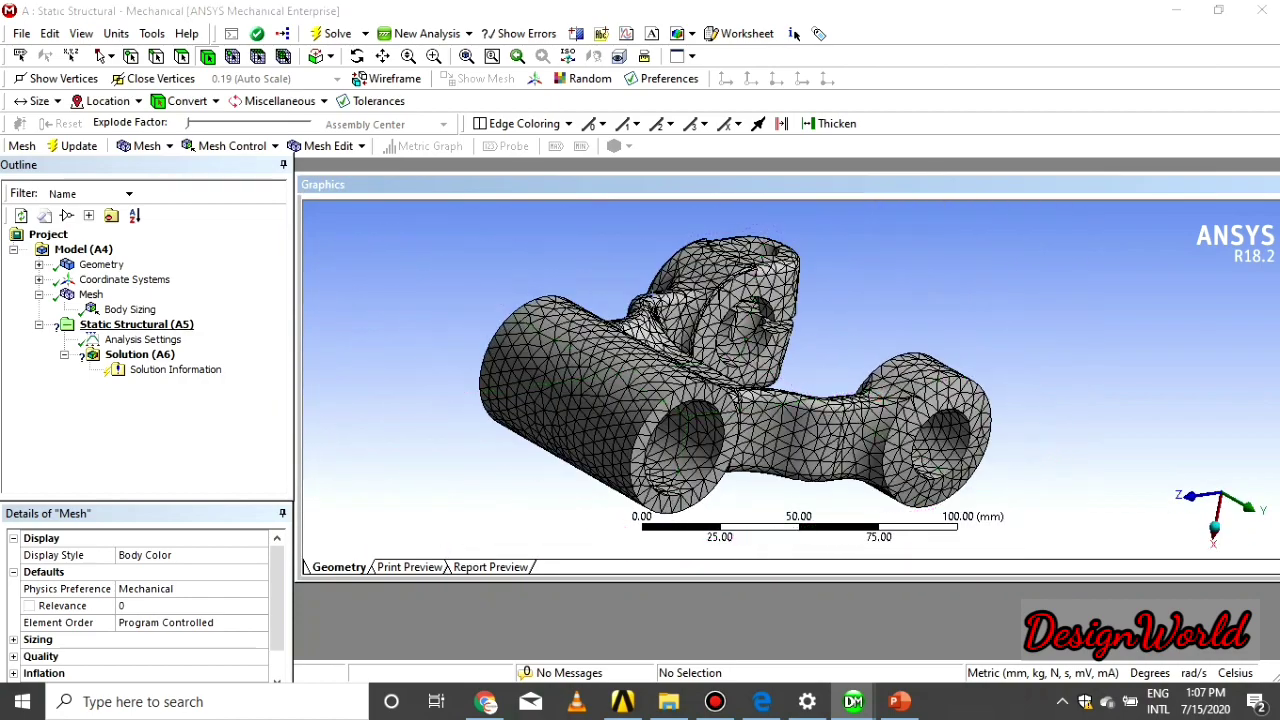
Step: Insert a Displacement support in Static Structural and scope it to the unslotted lug's cylindrical bore face
{"action": "left_click", "coordinate": [136, 324]}
{"action": "right_click", "coordinate": [136, 324]}
{"action": "mouse_move", "coordinate": [181, 331]}
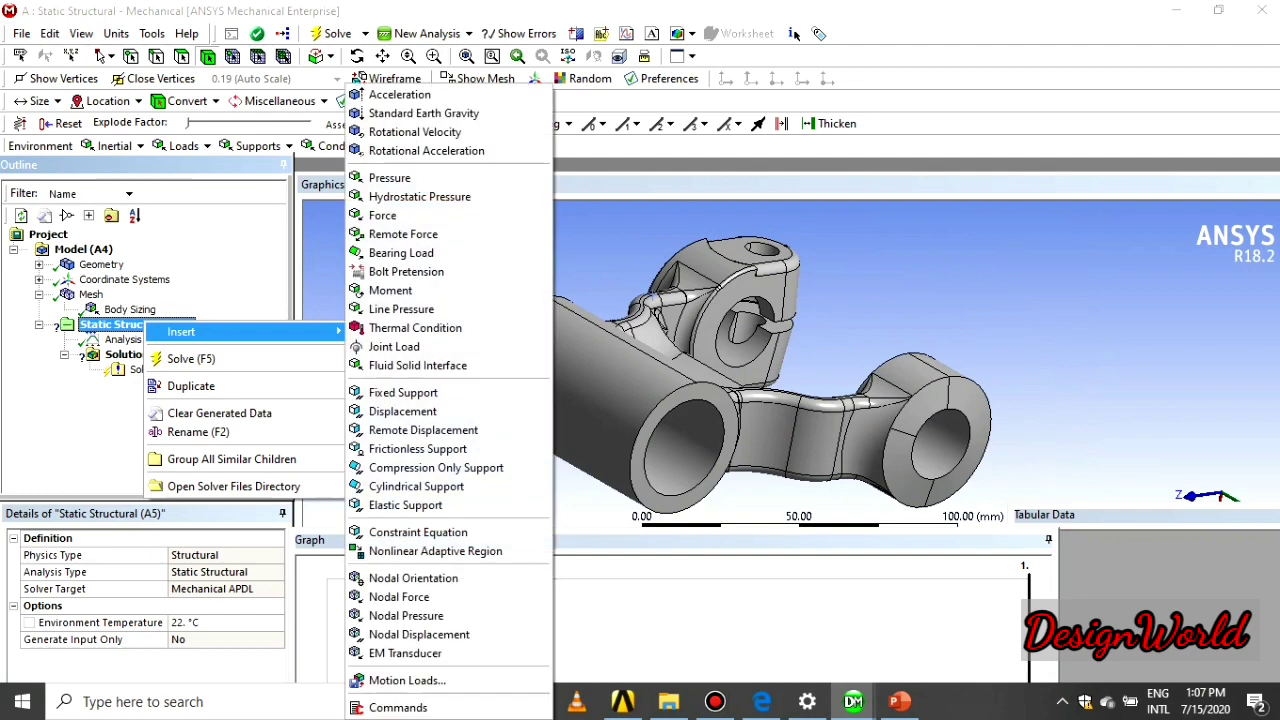
{"action": "left_click", "coordinate": [402, 411]}
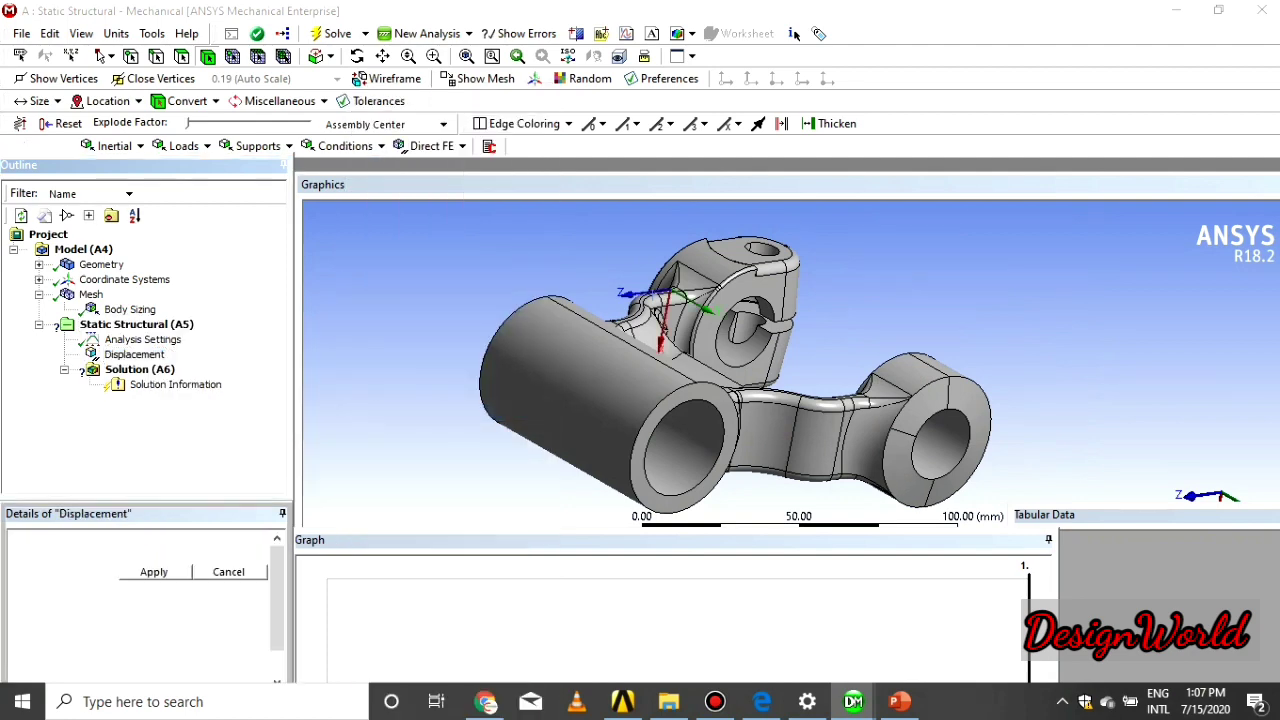
{"action": "middle_click_drag", "start_coordinate": [878, 431], "coordinate": [940, 462]}
{"action": "left_click", "coordinate": [995, 465]}
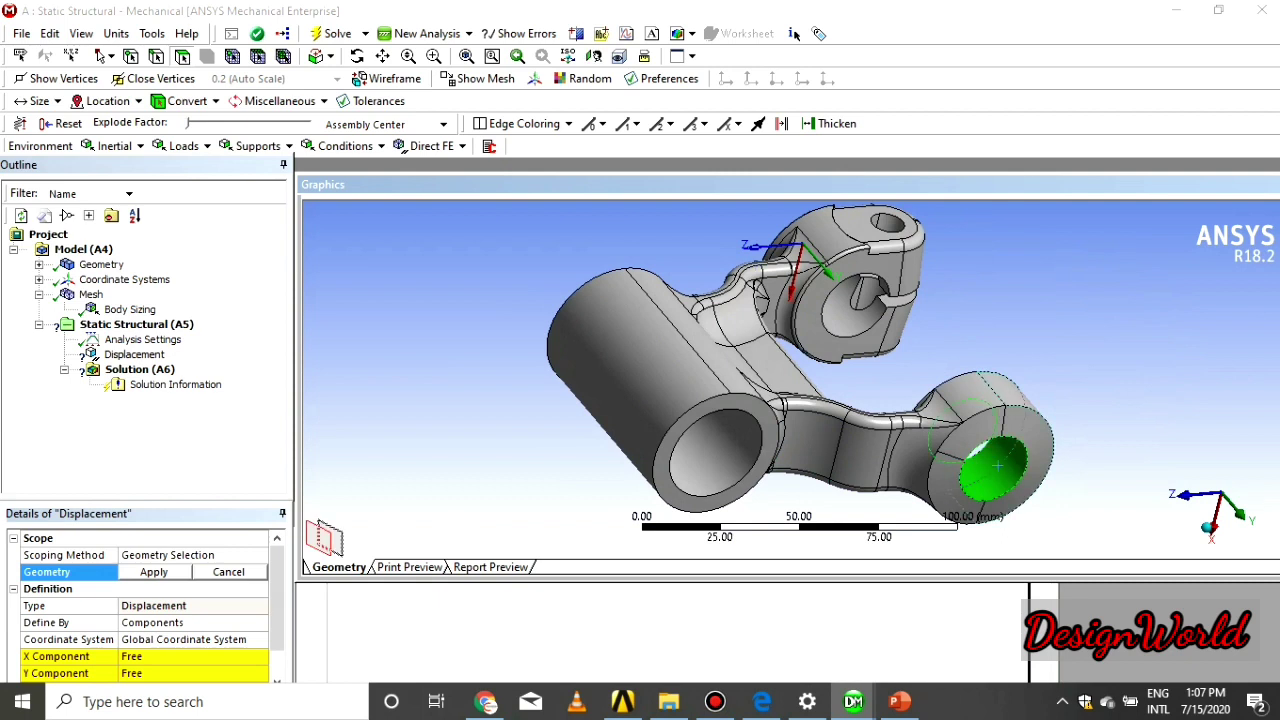
{"action": "left_click", "coordinate": [154, 572]}
Step: Apply the Displacement support to the unslotted lug's bore face with its X, Y and Z components set to 0 mm
{"action": "scroll", "coordinate": [180, 622], "scroll_direction": "down", "scroll_amount": 1}
{"action": "left_click", "coordinate": [180, 622]}
{"action": "type", "text": "0"}
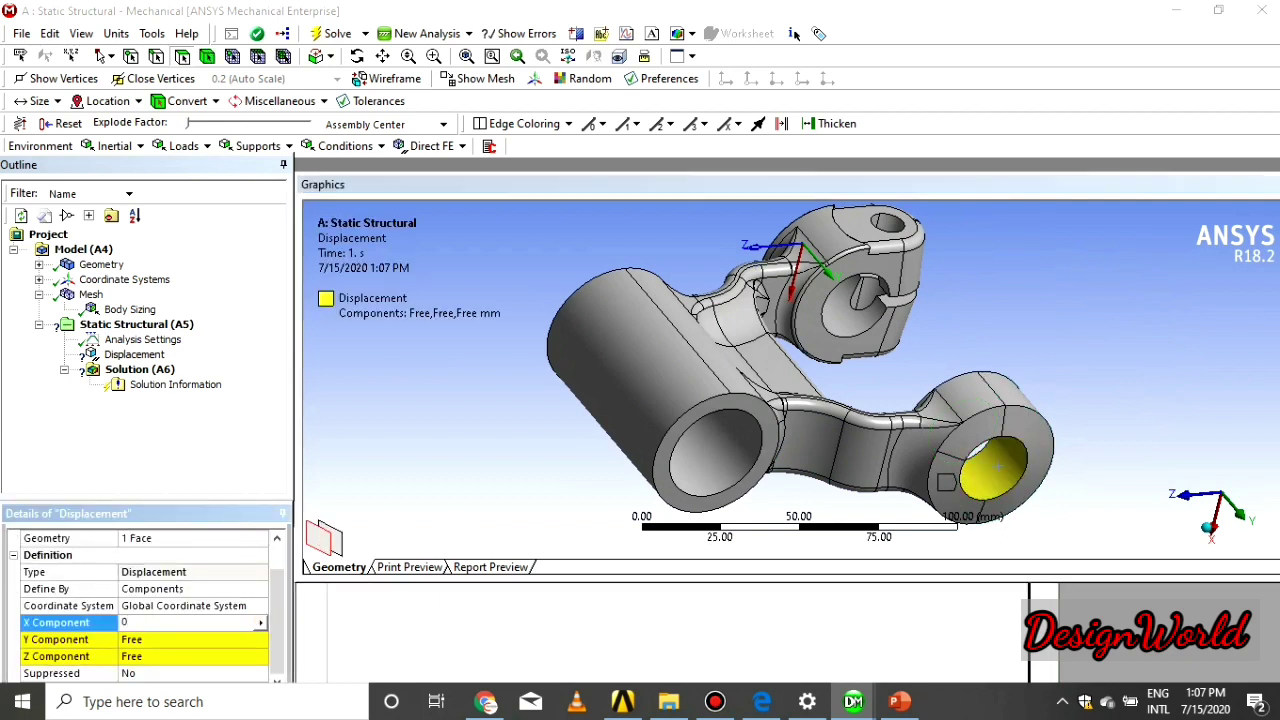
{"action": "key", "text": "Return"}
{"action": "scroll", "coordinate": [180, 622], "scroll_direction": "down", "scroll_amount": 1}
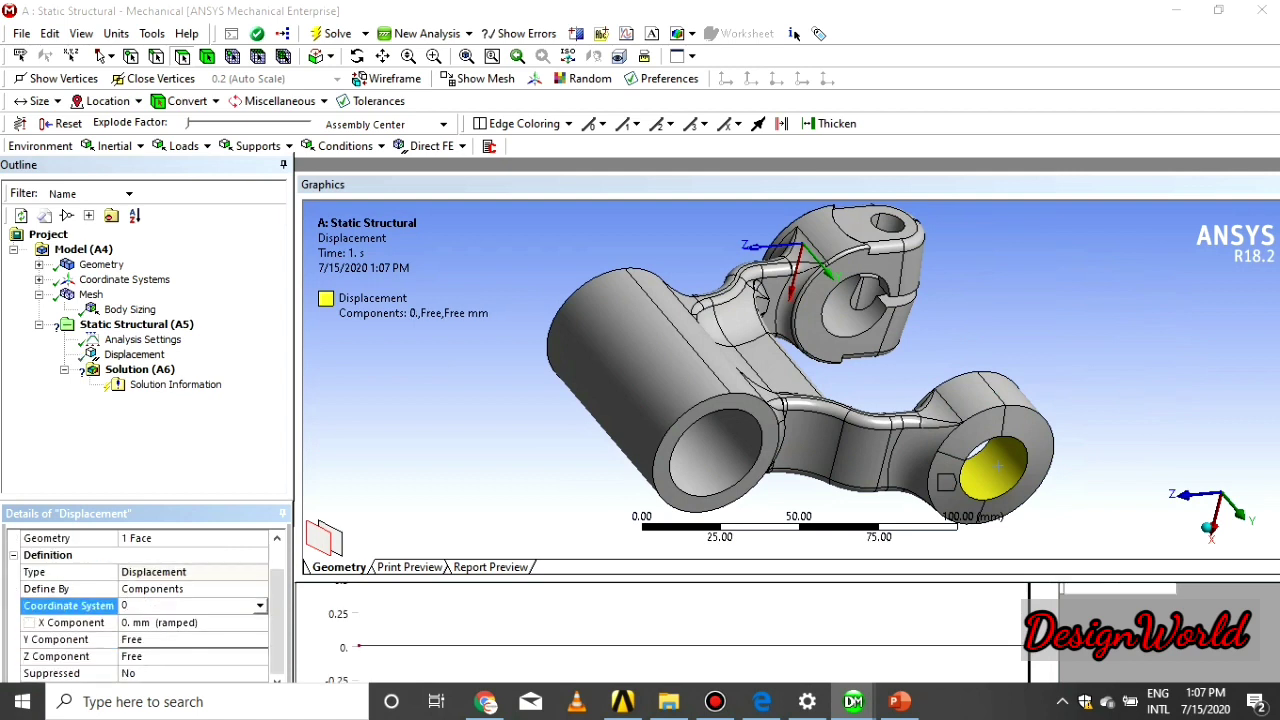
{"action": "key", "text": "Return"}
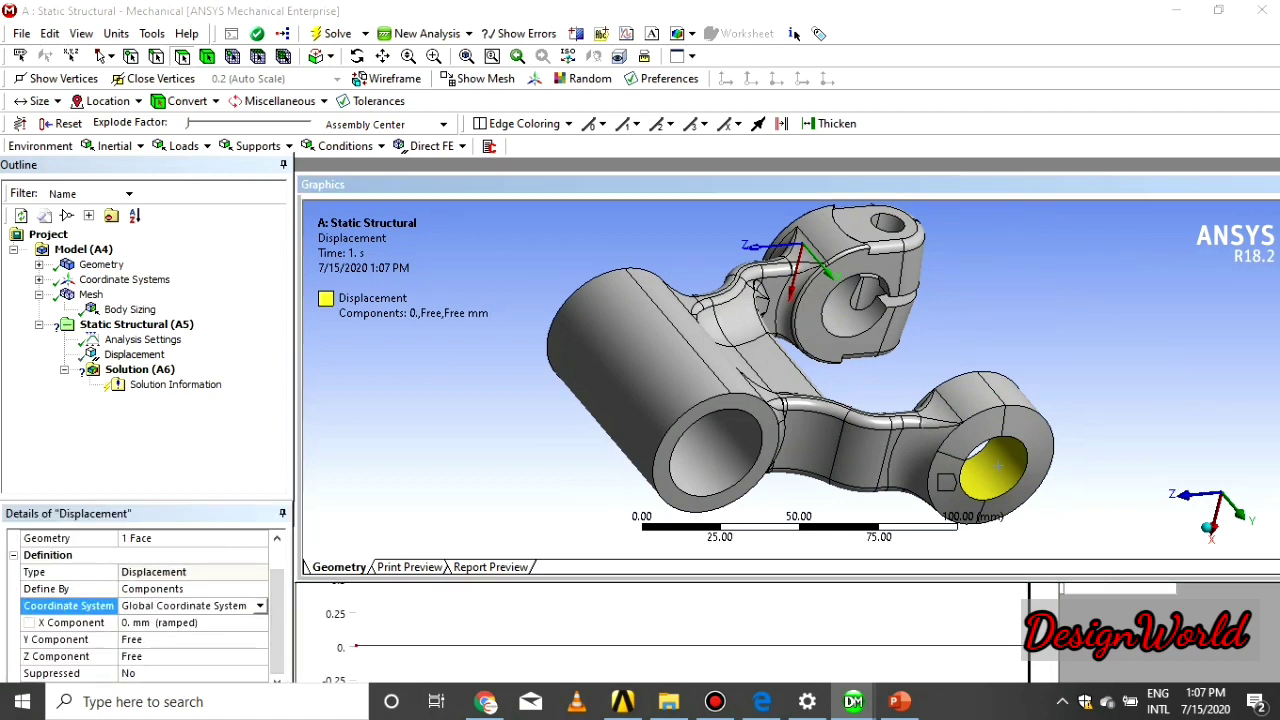
{"action": "left_click", "coordinate": [180, 640]}
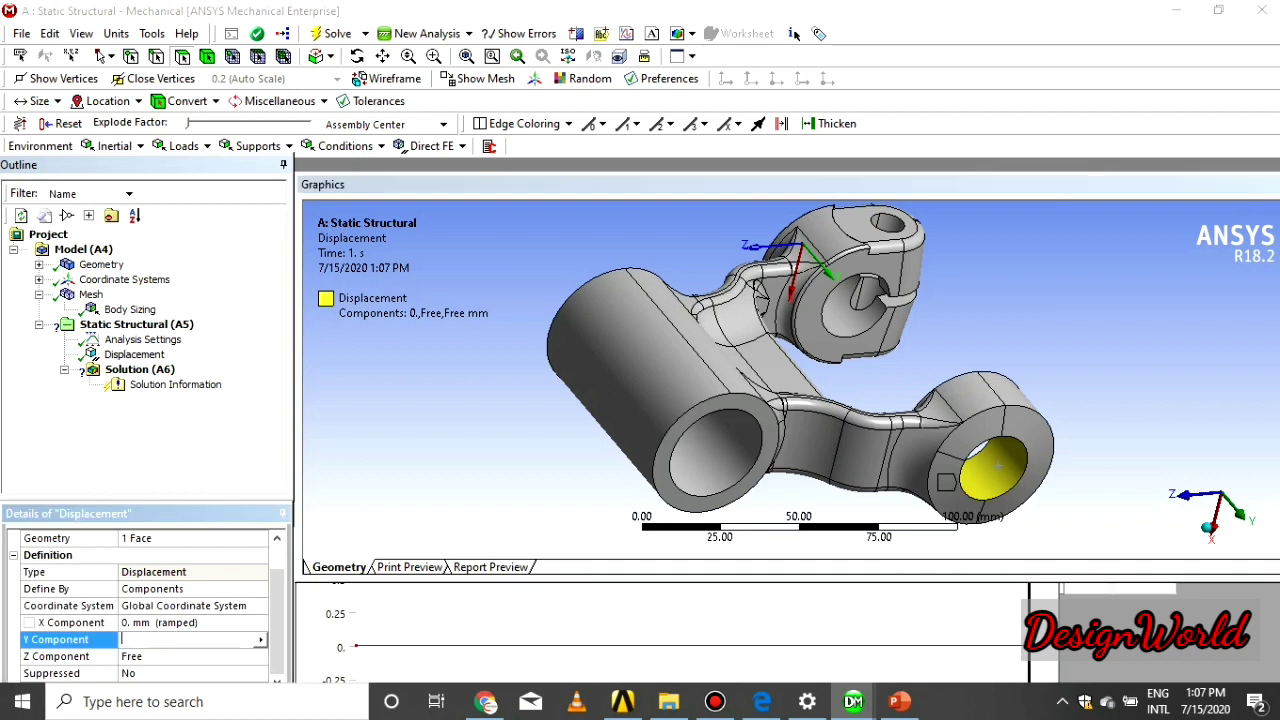
{"action": "type", "text": "0"}
{"action": "key", "text": "Return"}
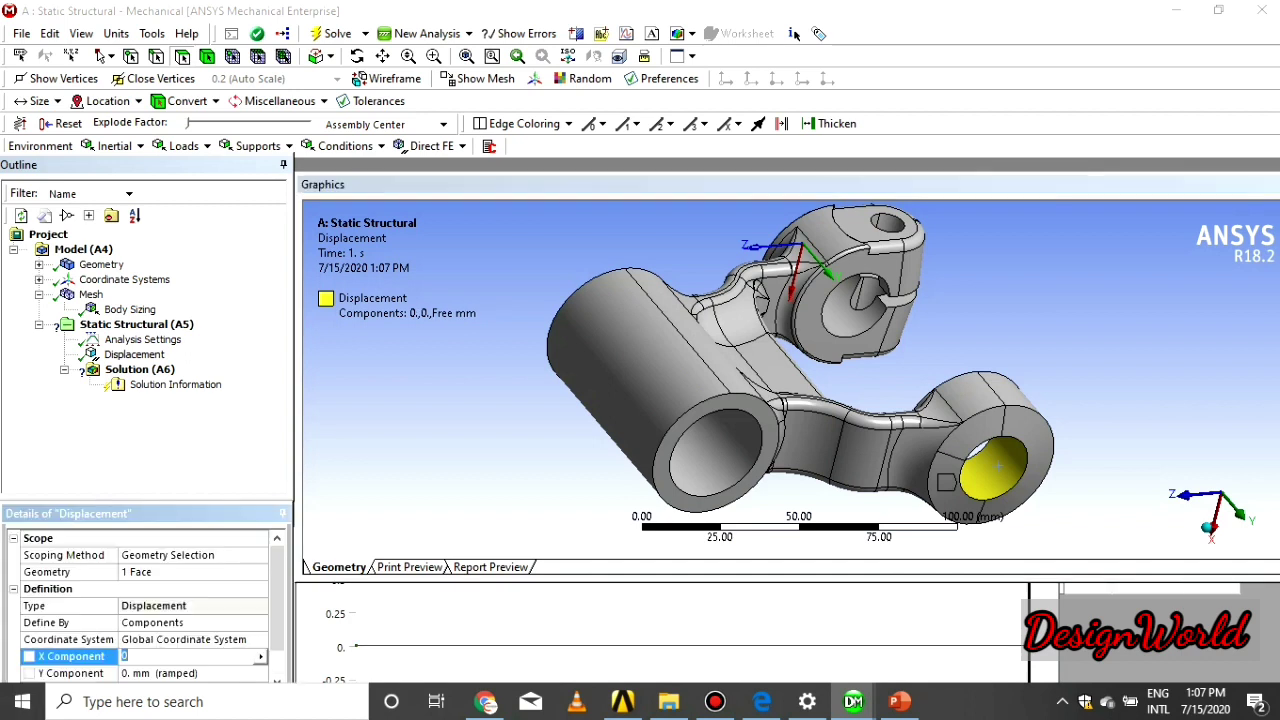
{"action": "scroll", "coordinate": [180, 640], "scroll_direction": "down", "scroll_amount": 1}
{"action": "left_click", "coordinate": [180, 657]}
{"action": "type", "text": "0"}
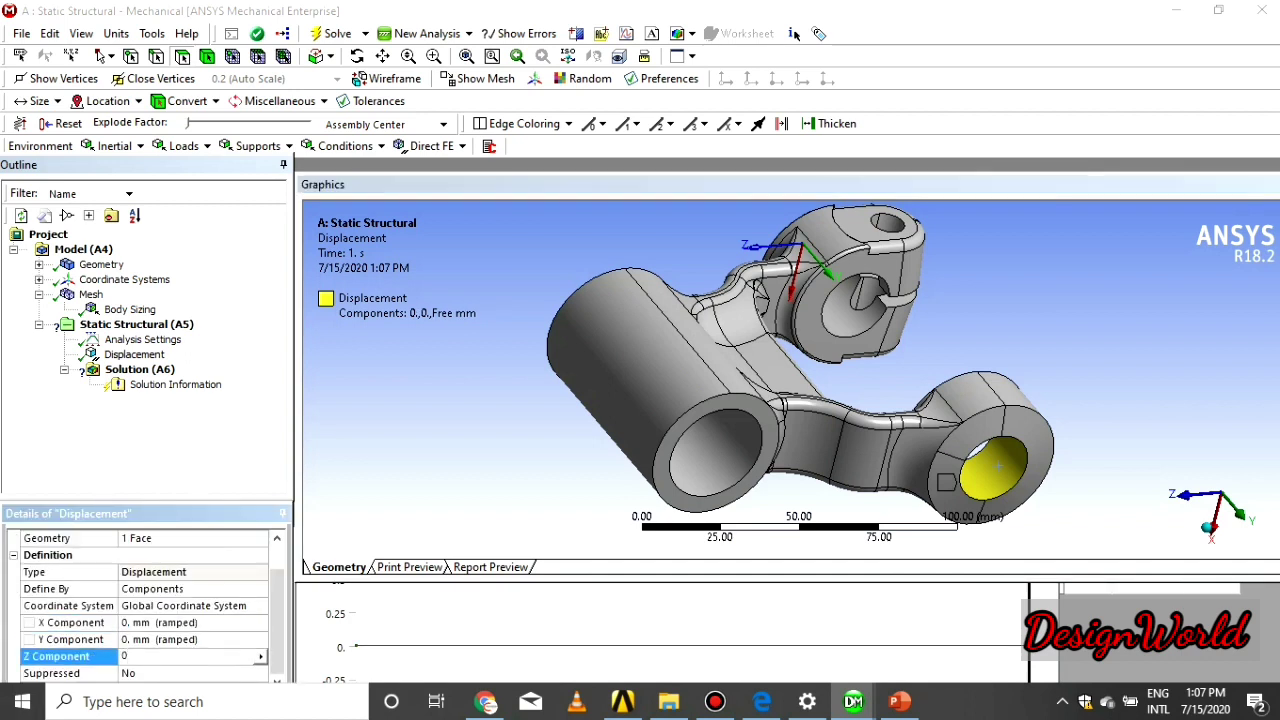
{"action": "key", "text": "Return"}
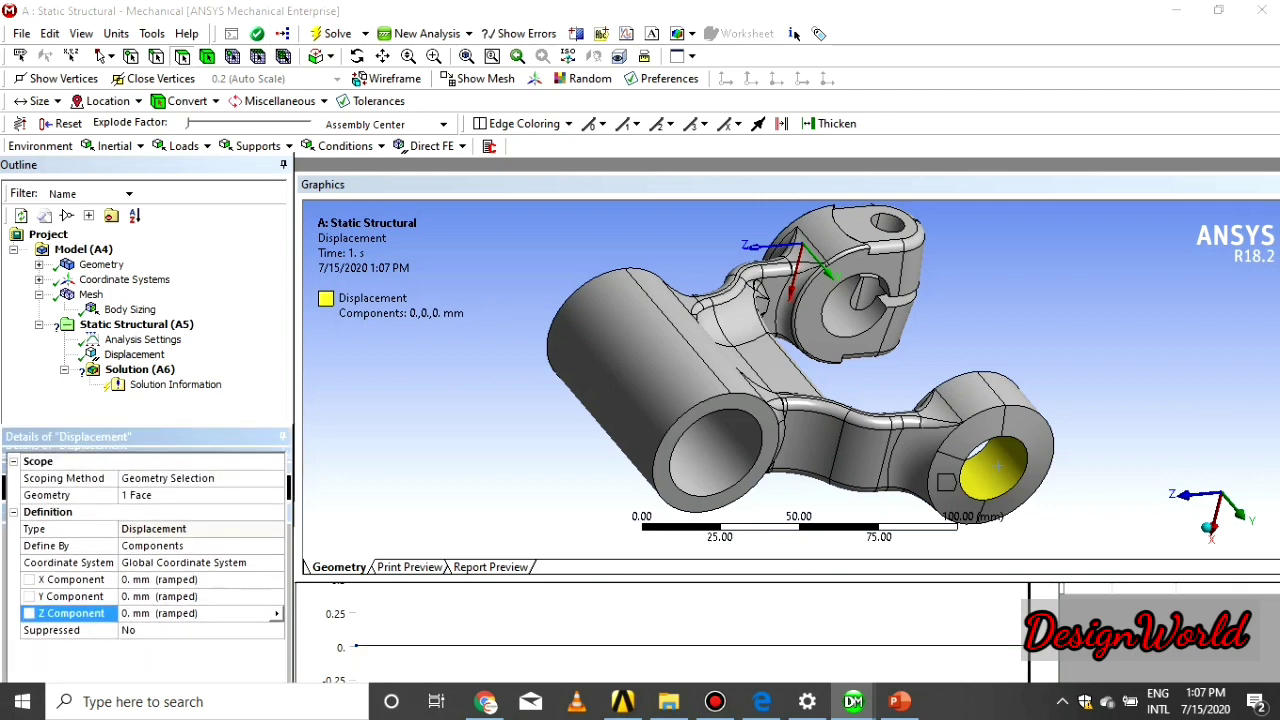
{"action": "left_click", "coordinate": [134, 354]}
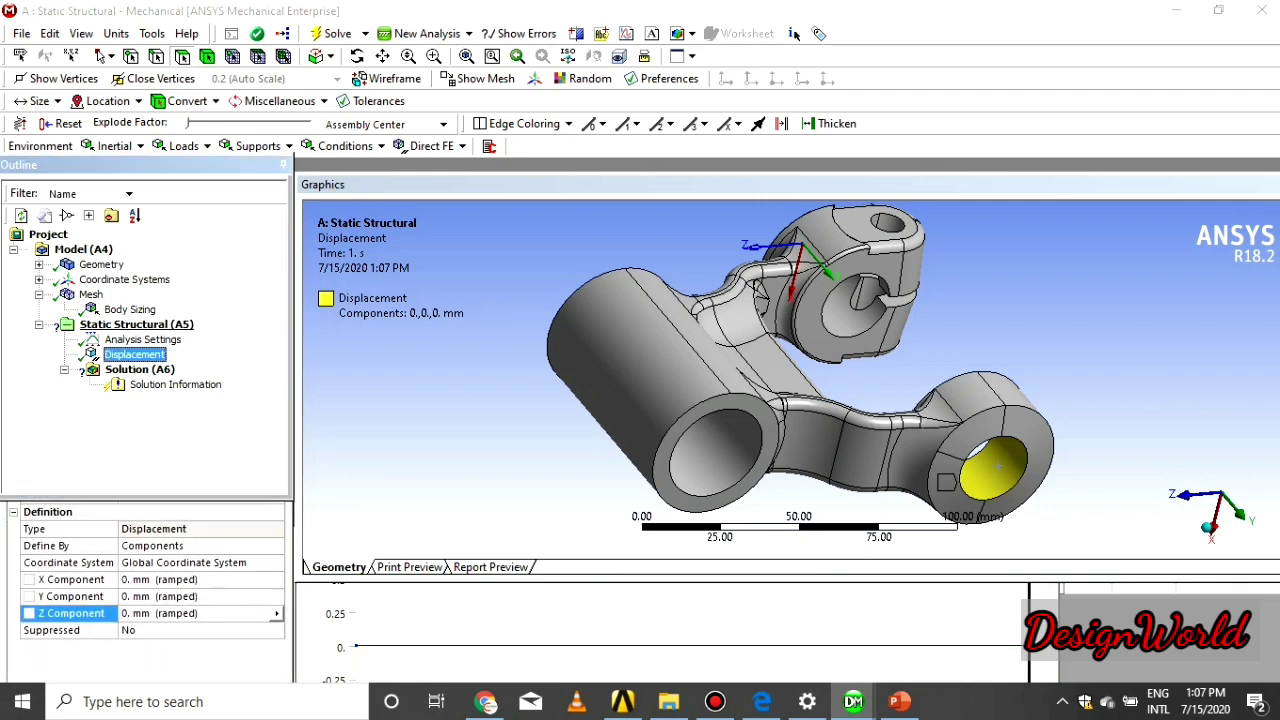
Step: Insert a second Displacement support in Static Structural and scope it to the slotted lug's large bore face
{"action": "right_click", "coordinate": [136, 326]}
{"action": "mouse_move", "coordinate": [200, 337]}
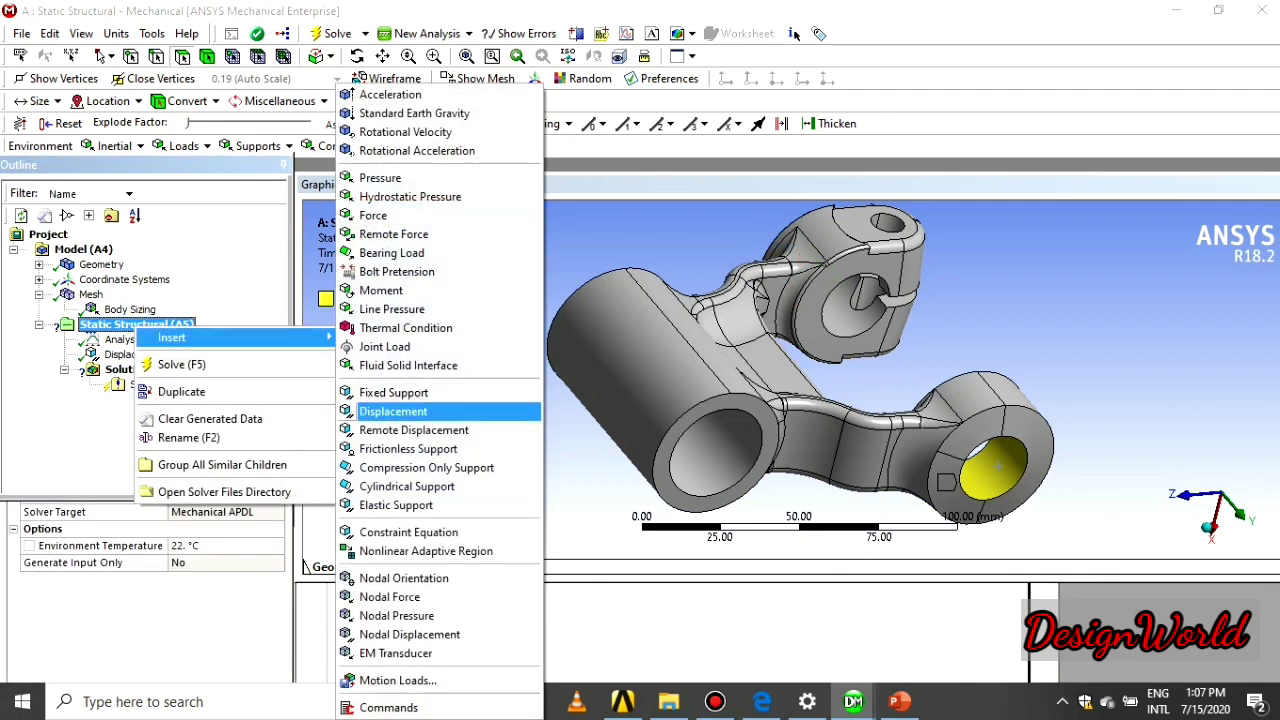
{"action": "left_click", "coordinate": [393, 411]}
{"action": "left_click", "coordinate": [855, 305]}
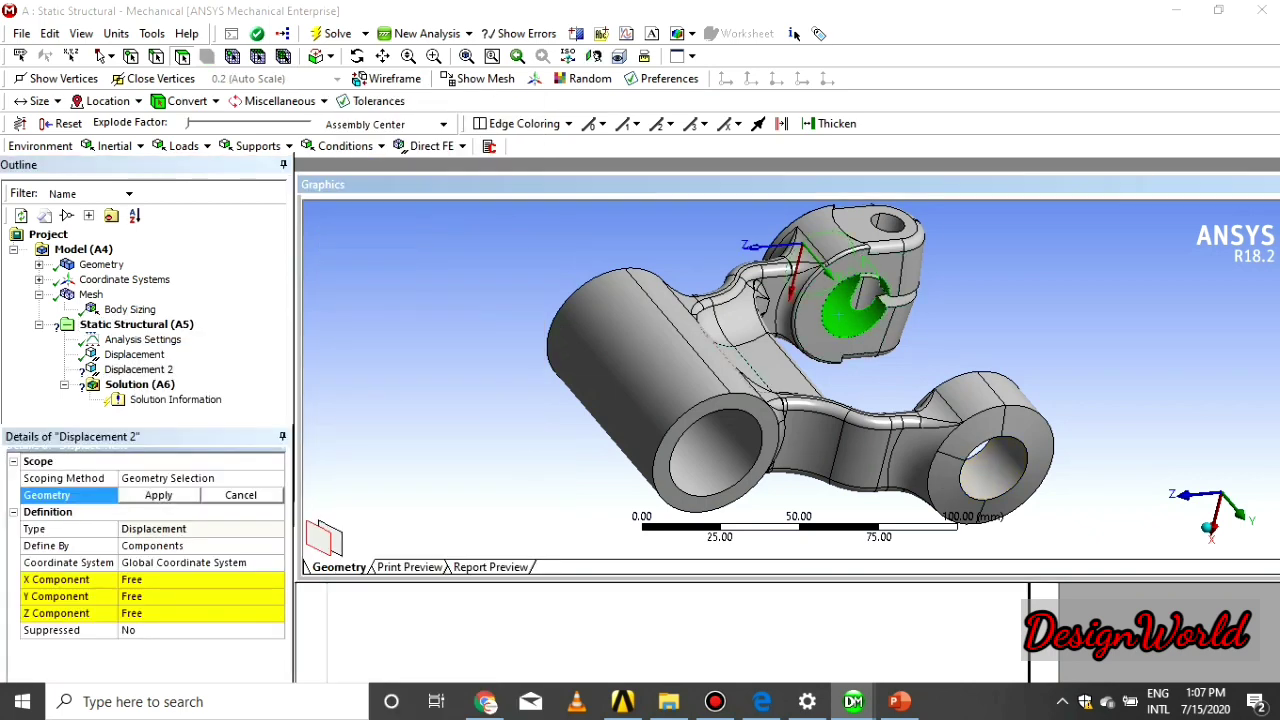
{"action": "left_click", "coordinate": [159, 495]}
Step: Set the X and Z components of the slotted lug's Displacement support to 0 mm
{"action": "left_click", "coordinate": [165, 580]}
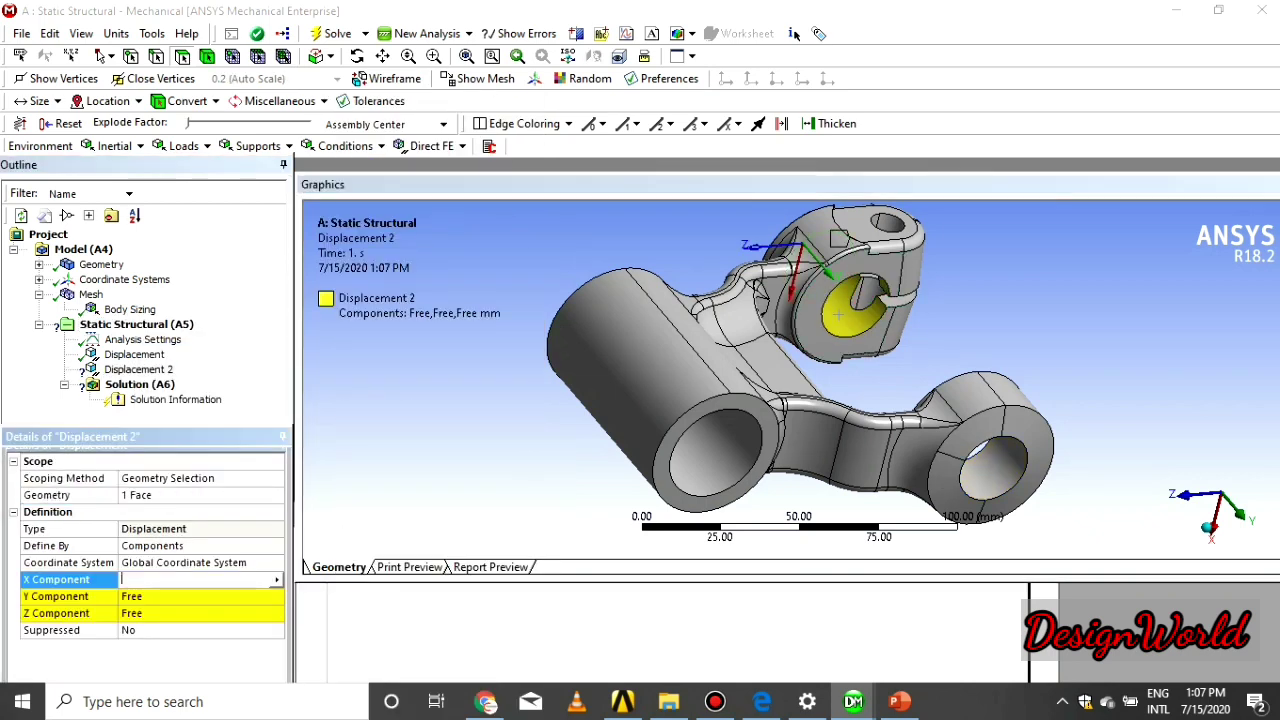
{"action": "type", "text": "0"}
{"action": "left_click", "coordinate": [165, 613]}
{"action": "type", "text": "o"}
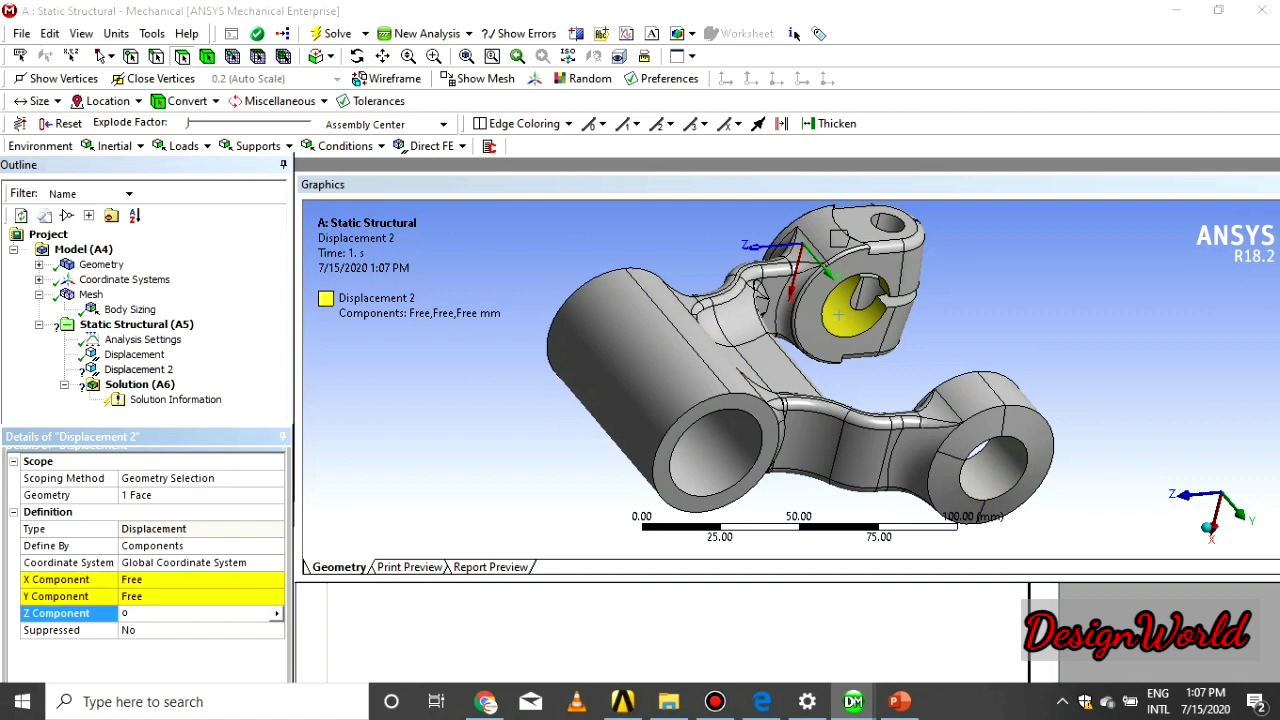
{"action": "left_click", "coordinate": [165, 580]}
{"action": "type", "text": "o"}
{"action": "left_click", "coordinate": [165, 613]}
{"action": "type", "text": "0"}
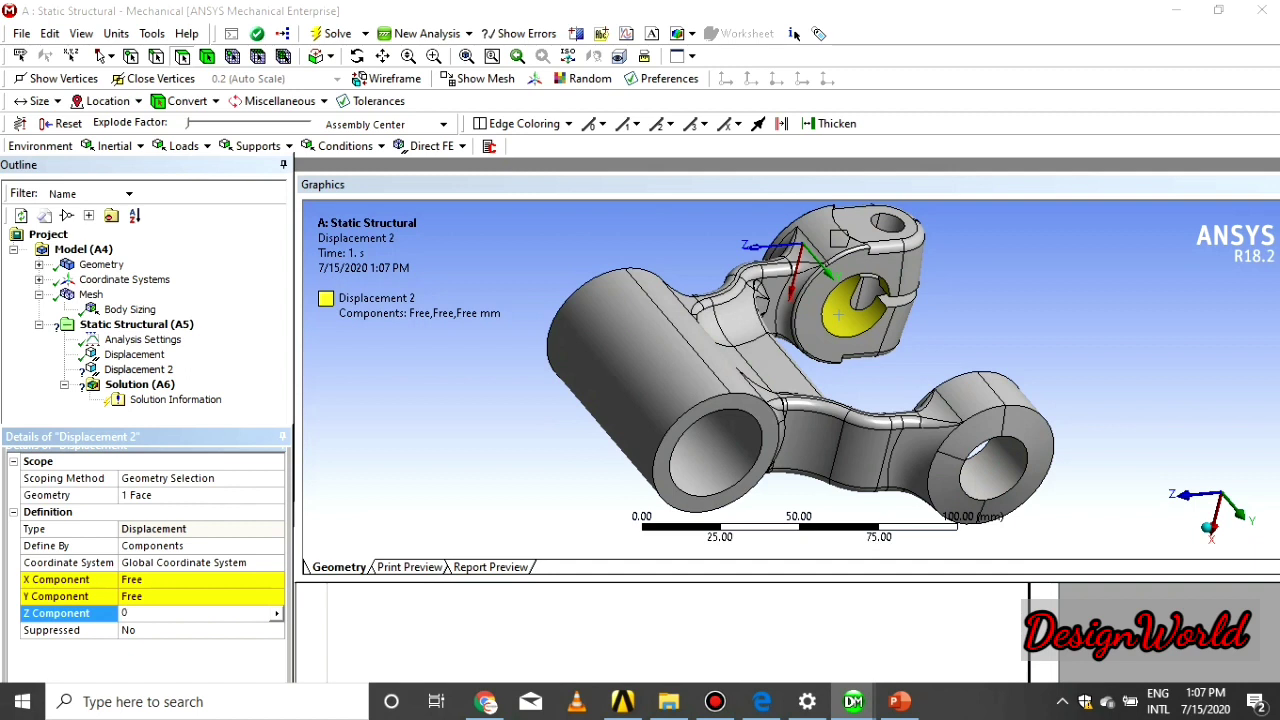
{"action": "key", "text": "Return"}
{"action": "left_click", "coordinate": [165, 580]}
{"action": "type", "text": "0"}
{"action": "key", "text": "Return"}
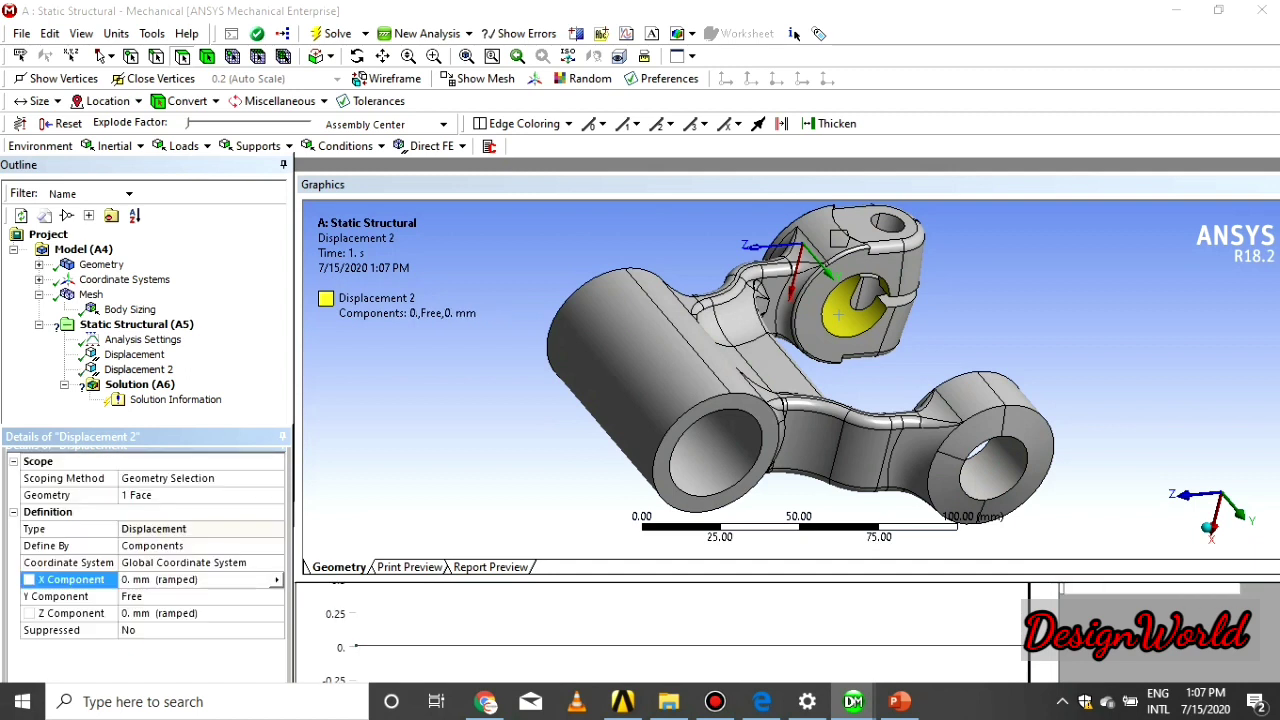
Step: Insert a third Displacement support on the flat face between the two arms beside the tube and set its X component to 0 mm
{"action": "right_click", "coordinate": [130, 324]}
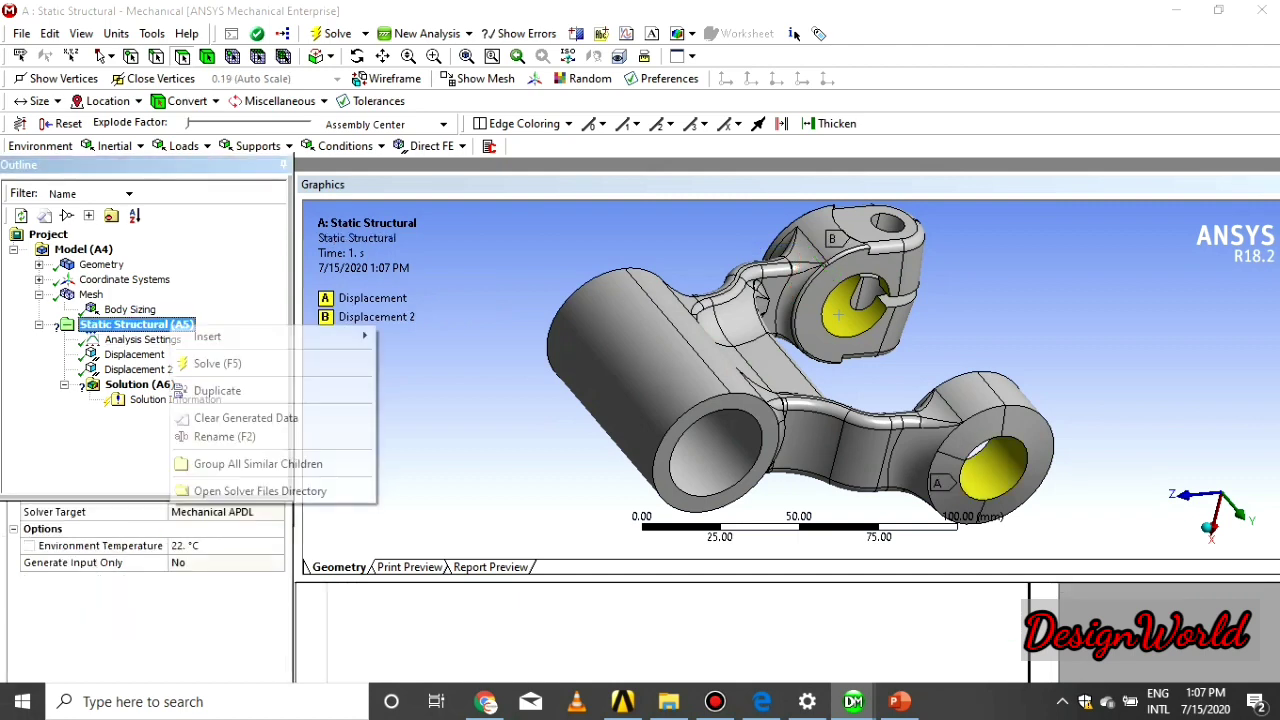
{"action": "mouse_move", "coordinate": [240, 336]}
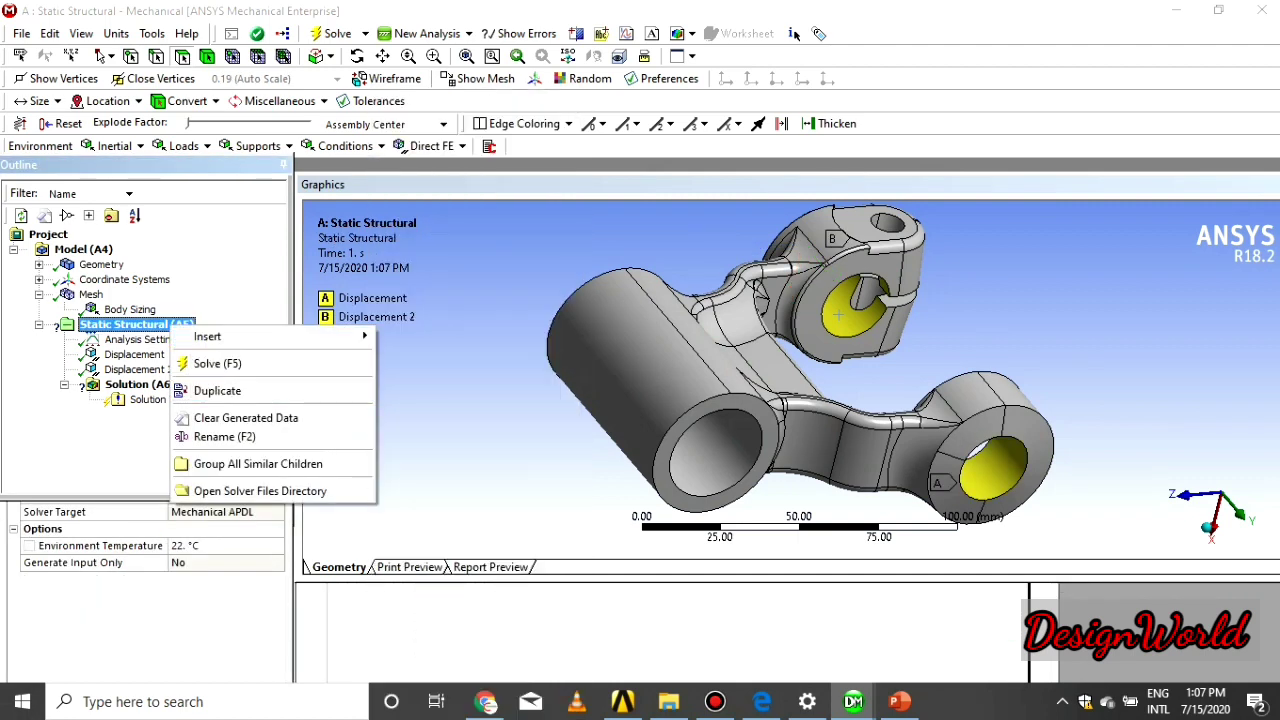
{"action": "left_click", "coordinate": [430, 409]}
{"action": "left_click", "coordinate": [778, 368]}
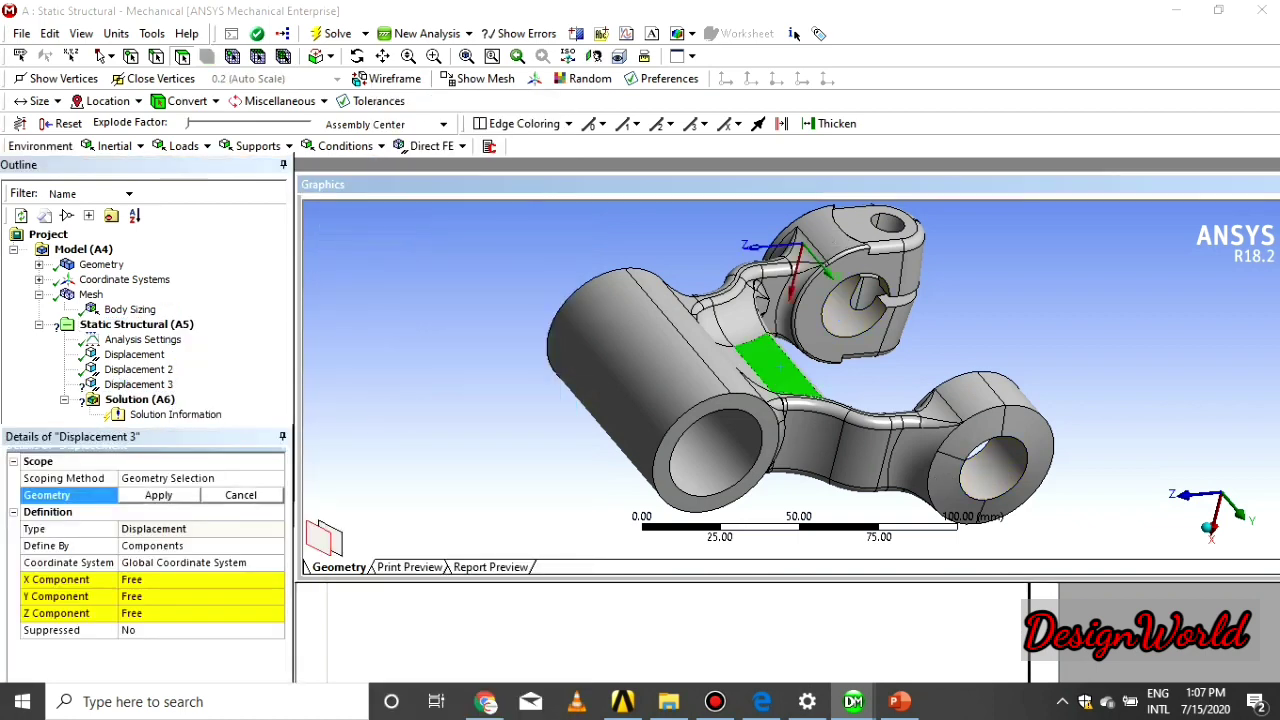
{"action": "left_click", "coordinate": [158, 495]}
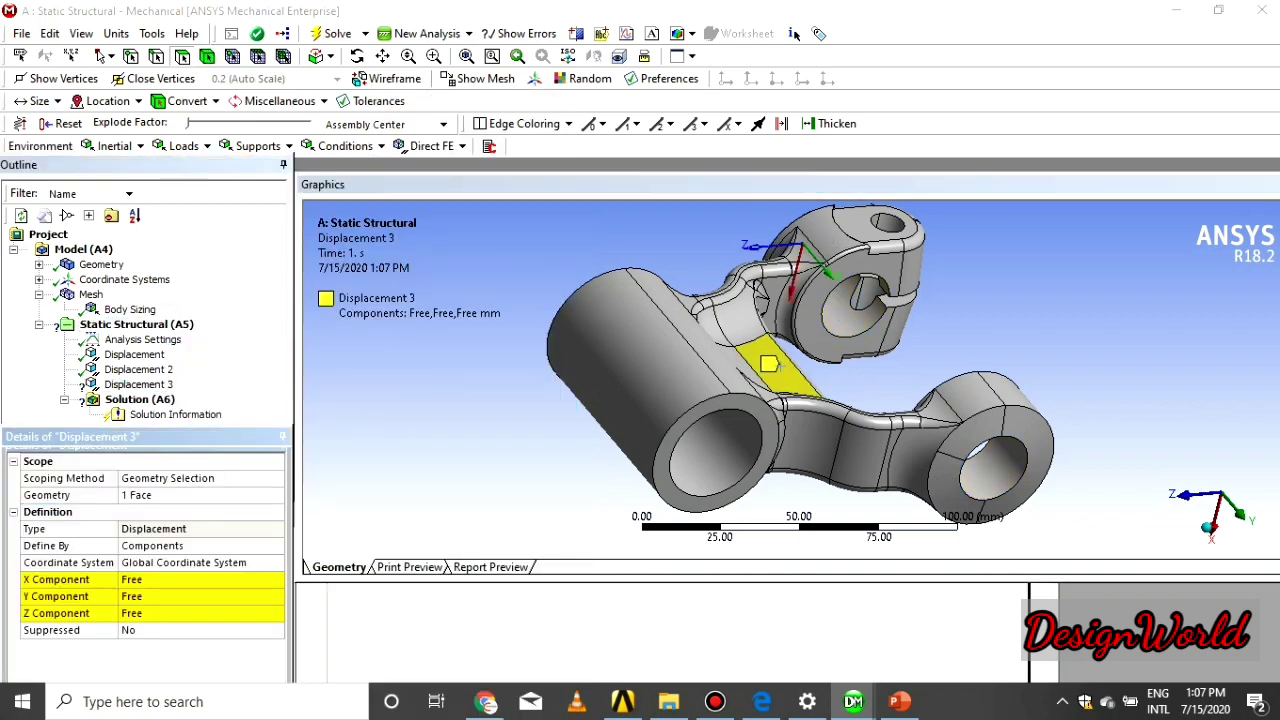
{"action": "left_click", "coordinate": [158, 580]}
{"action": "type", "text": "0"}
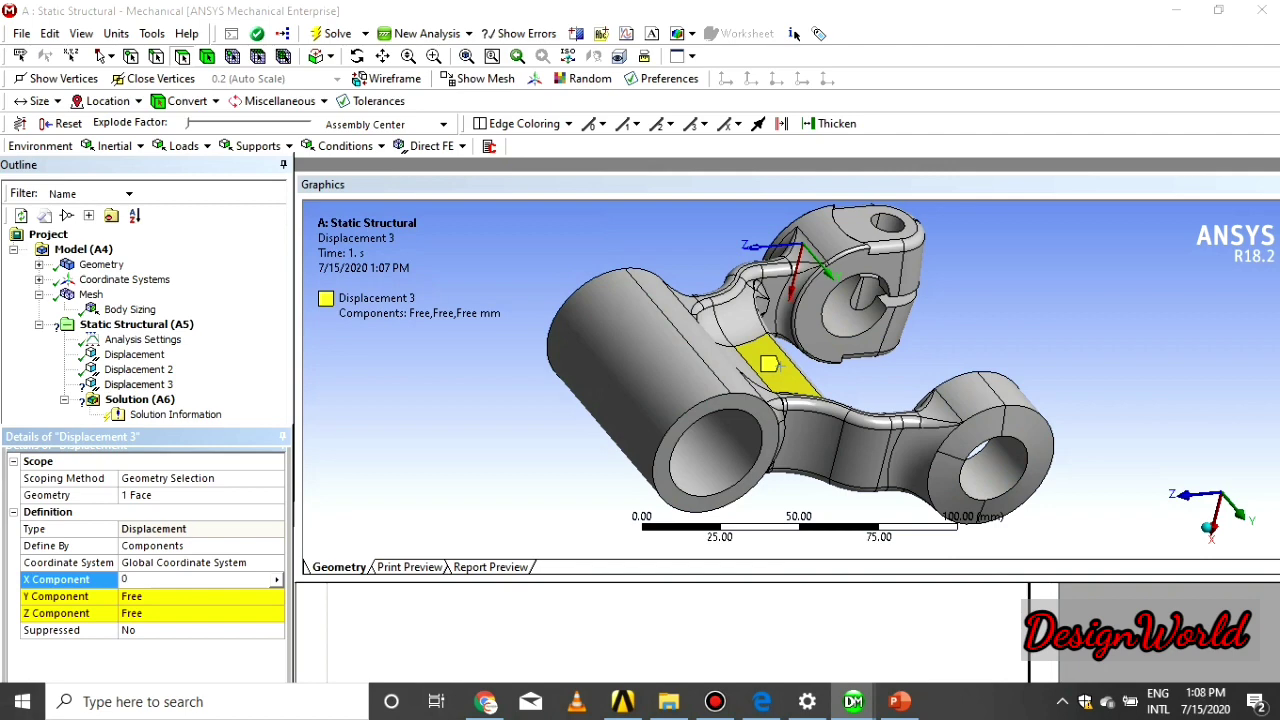
{"action": "key", "text": "Return"}
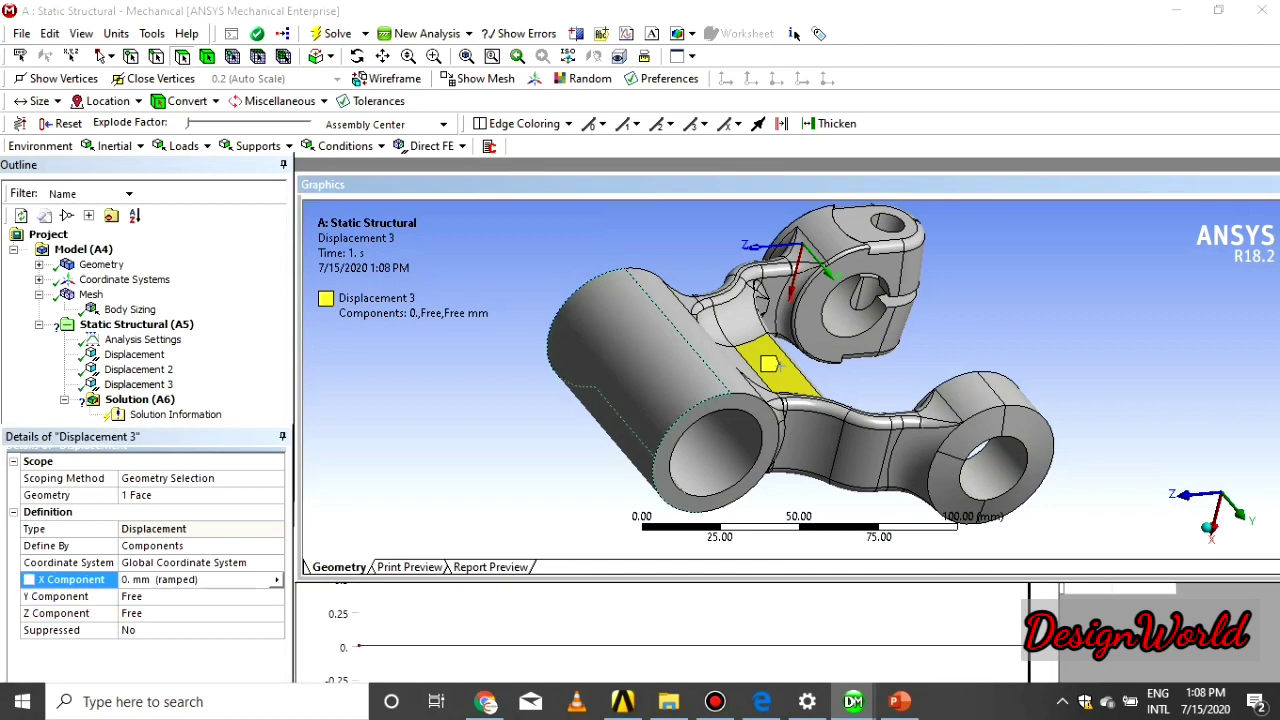
Step: Insert a Force load in Static Structural and scope it to the inner cylindrical face of the large tube
{"action": "middle_click_drag", "start_coordinate": [655, 421], "coordinate": [612, 400]}
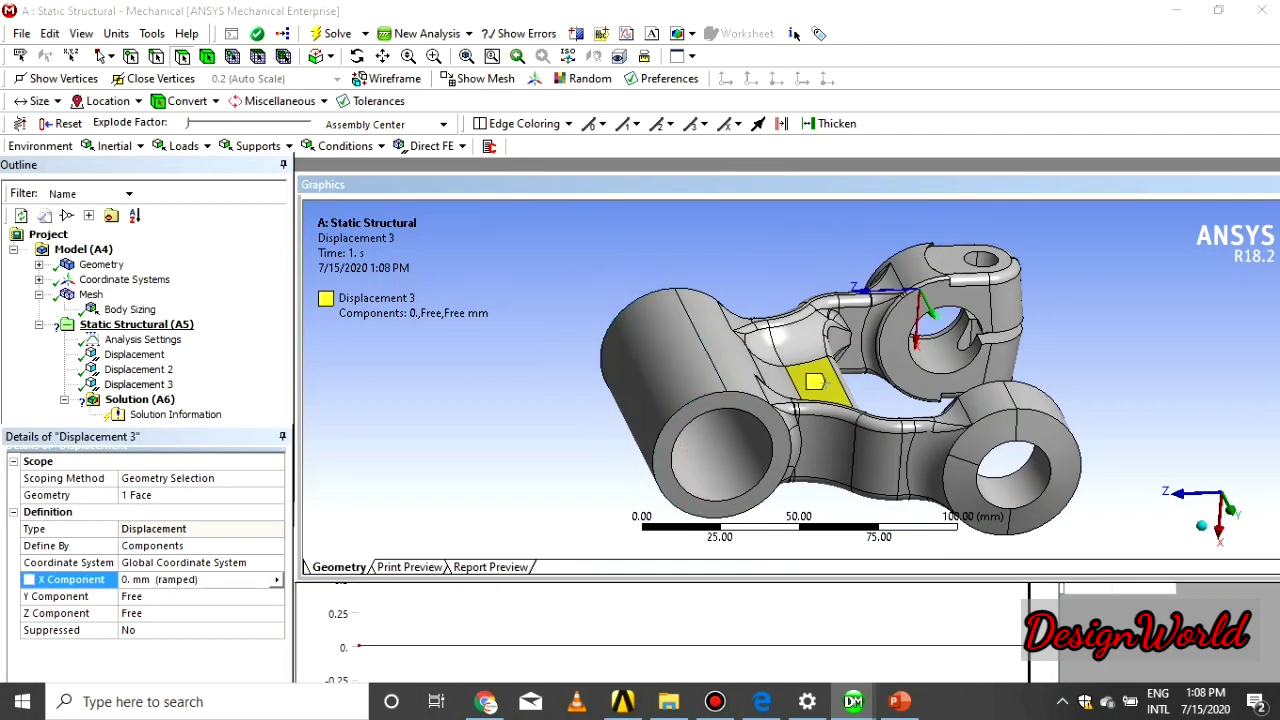
{"action": "right_click", "coordinate": [186, 325]}
{"action": "mouse_move", "coordinate": [290, 332]}
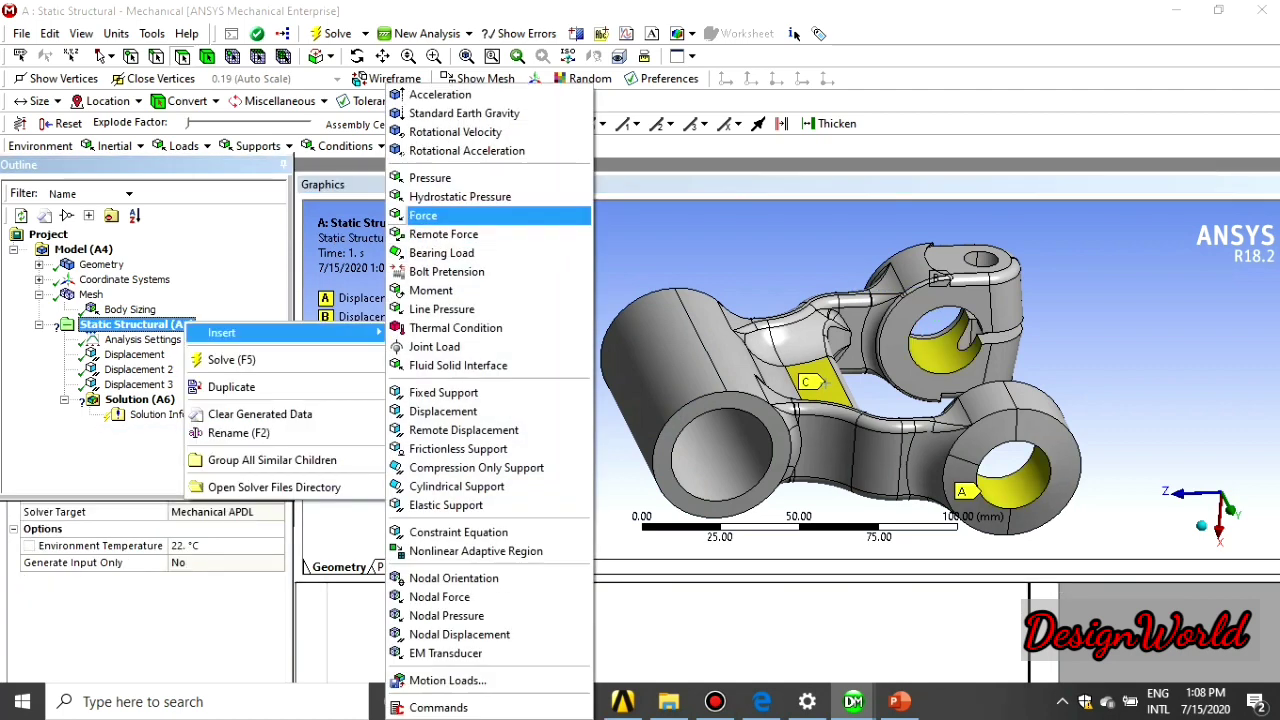
{"action": "left_click", "coordinate": [423, 215]}
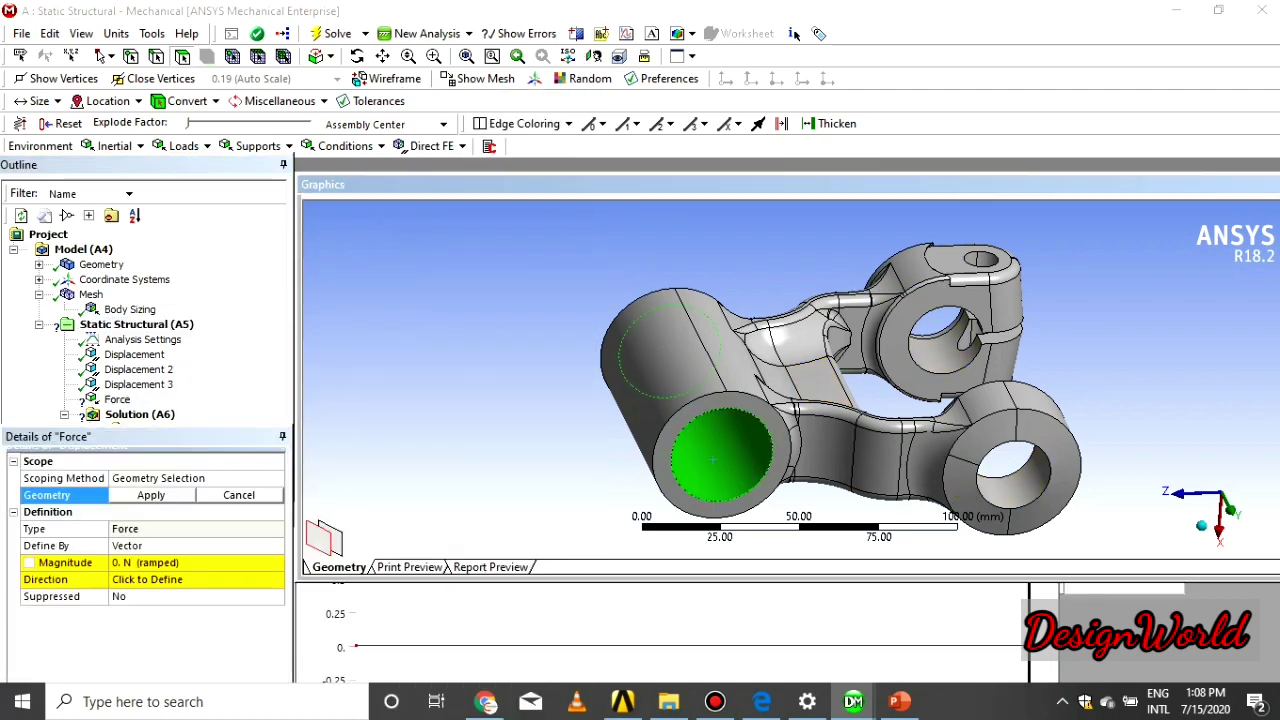
{"action": "left_click", "coordinate": [151, 495]}
Step: Define the tube's force by Components and set its X component to -1000 N
{"action": "left_click", "coordinate": [190, 563]}
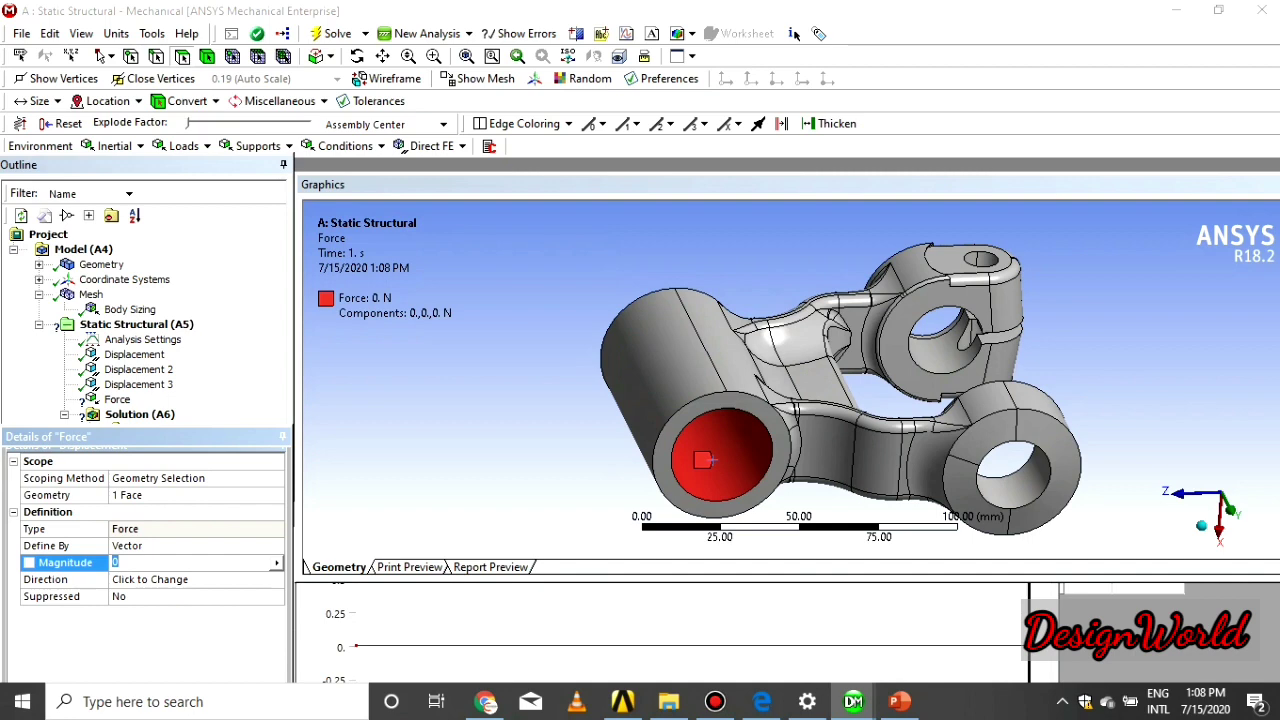
{"action": "left_click", "coordinate": [190, 546]}
{"action": "left_click", "coordinate": [277, 546]}
{"action": "left_click", "coordinate": [150, 561]}
{"action": "left_click", "coordinate": [200, 580]}
{"action": "type", "text": "--1000"}
{"action": "key", "text": "Tab"}
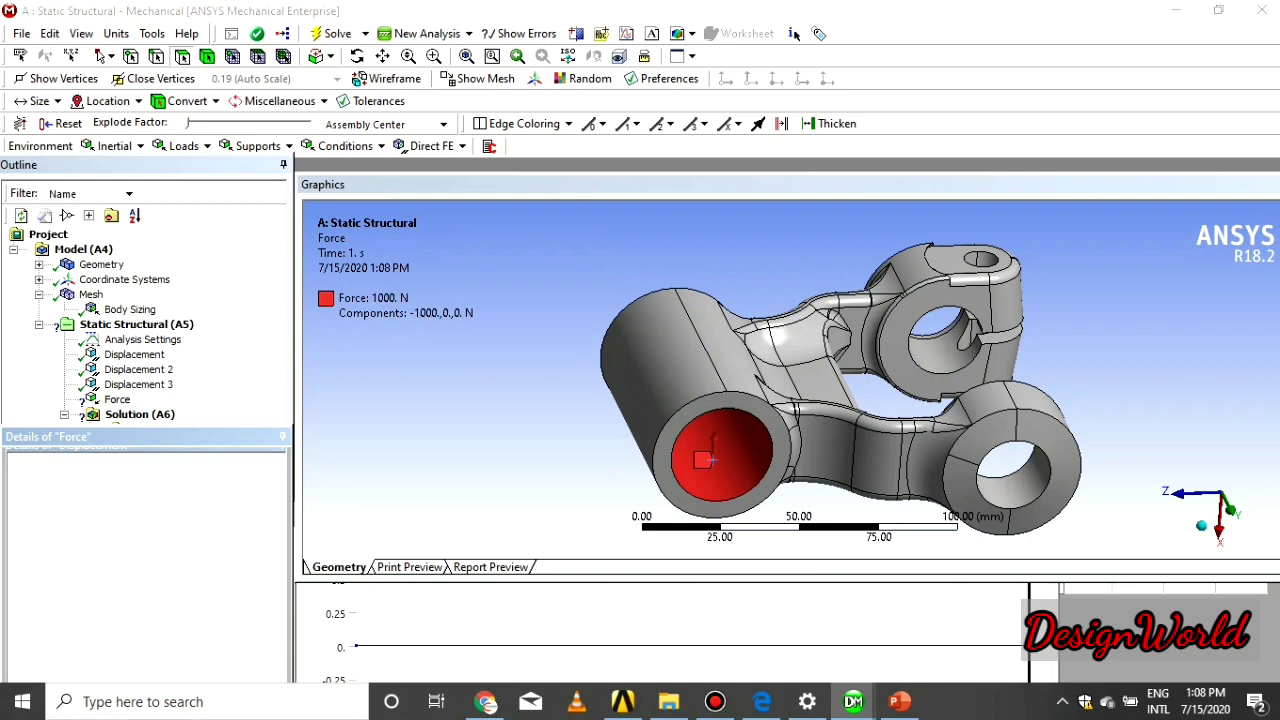
Step: Insert a second Force load in Static Structural, scoped to the same inner face of the large tube
{"action": "left_click", "coordinate": [160, 324]}
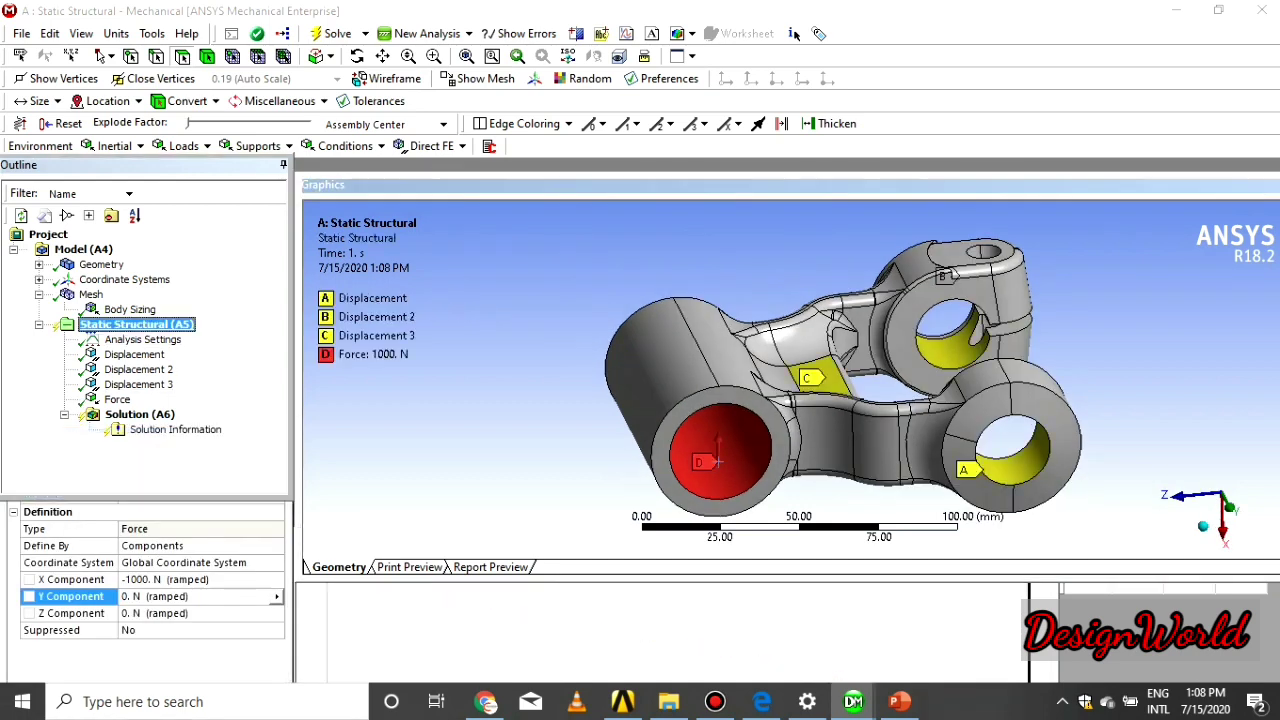
{"action": "right_click", "coordinate": [162, 326]}
{"action": "mouse_move", "coordinate": [200, 335]}
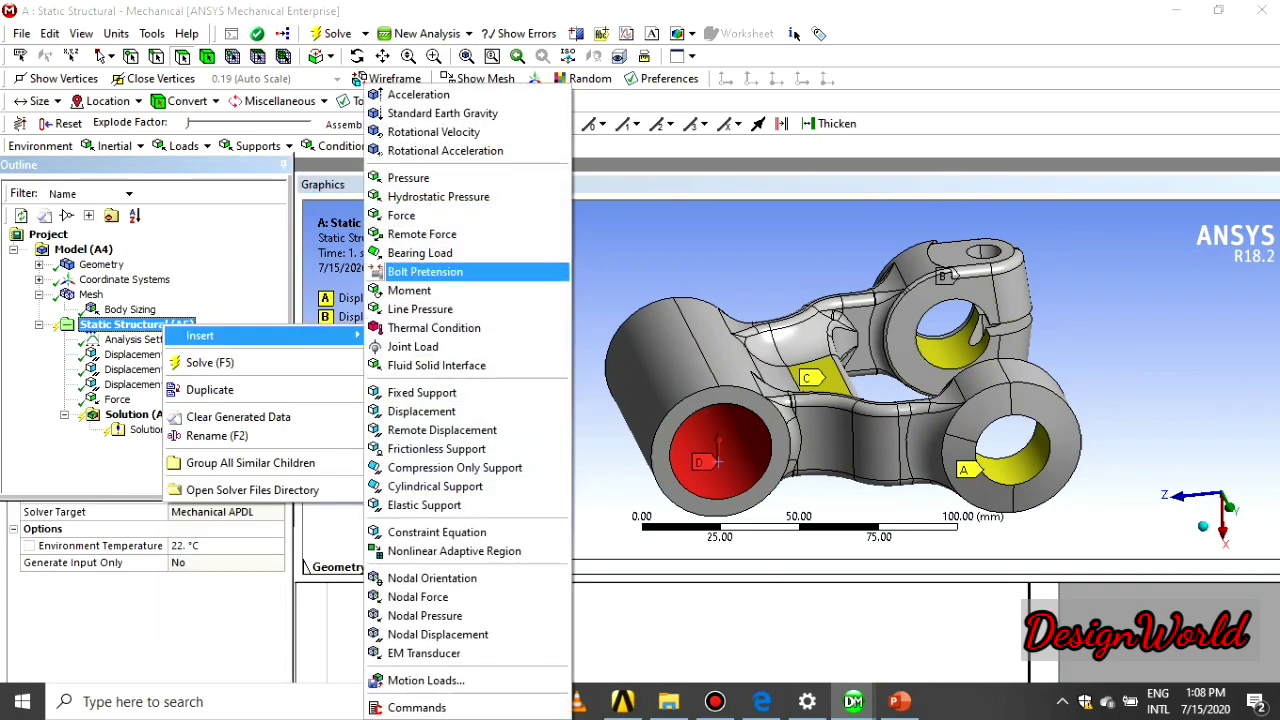
{"action": "left_click", "coordinate": [401, 215]}
{"action": "left_click", "coordinate": [722, 466]}
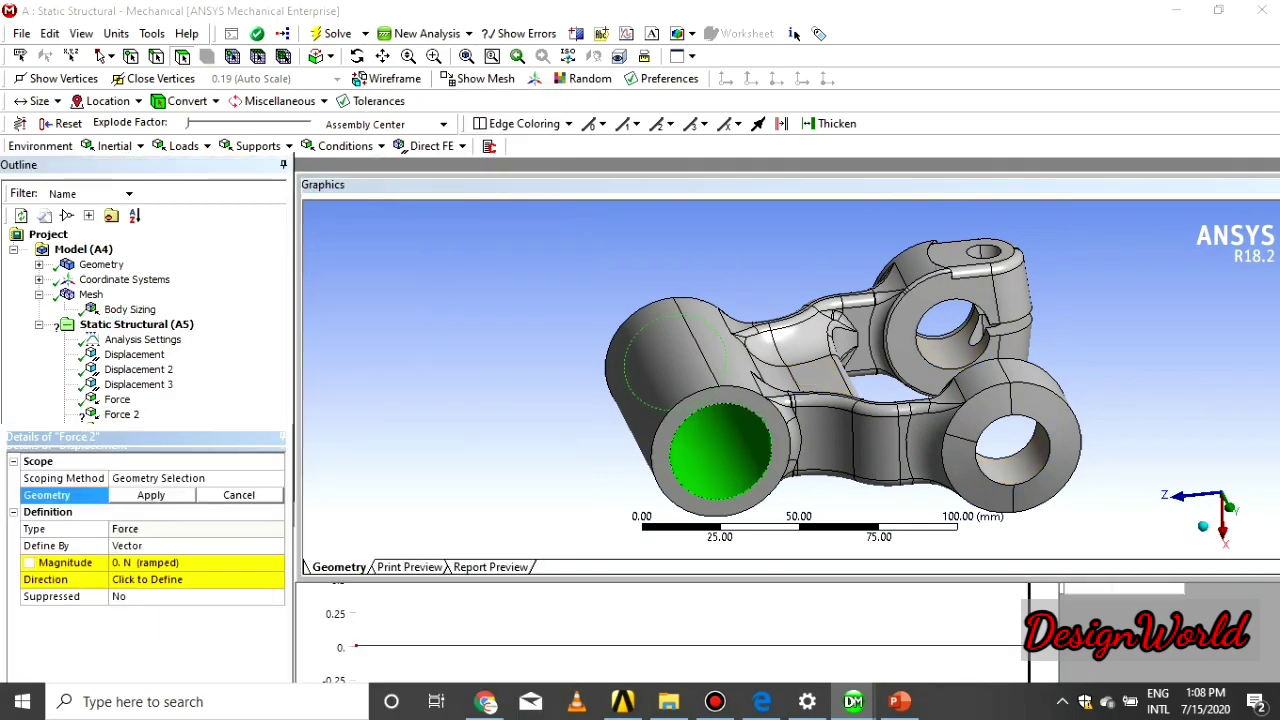
{"action": "left_click", "coordinate": [151, 495]}
Step: Define the second force by Components and set its Y component to -1000 N
{"action": "left_click", "coordinate": [160, 563]}
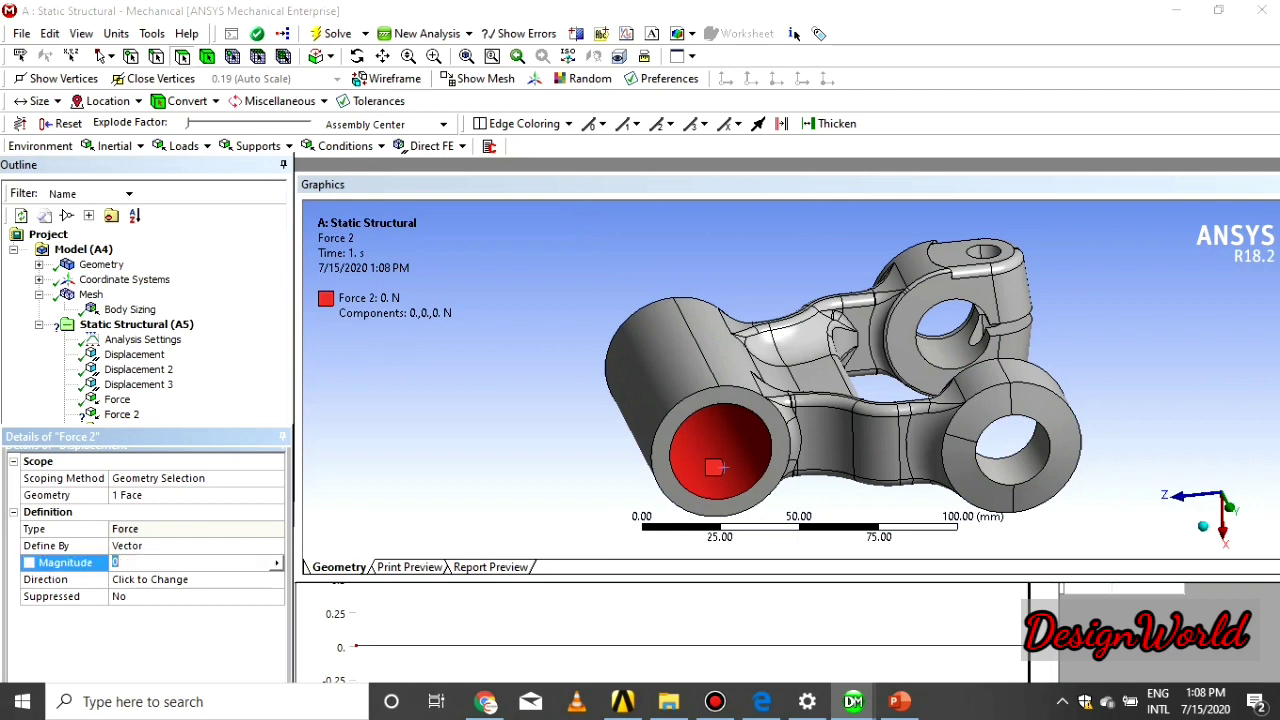
{"action": "left_click", "coordinate": [160, 546]}
{"action": "left_click", "coordinate": [160, 546]}
{"action": "left_click", "coordinate": [155, 560]}
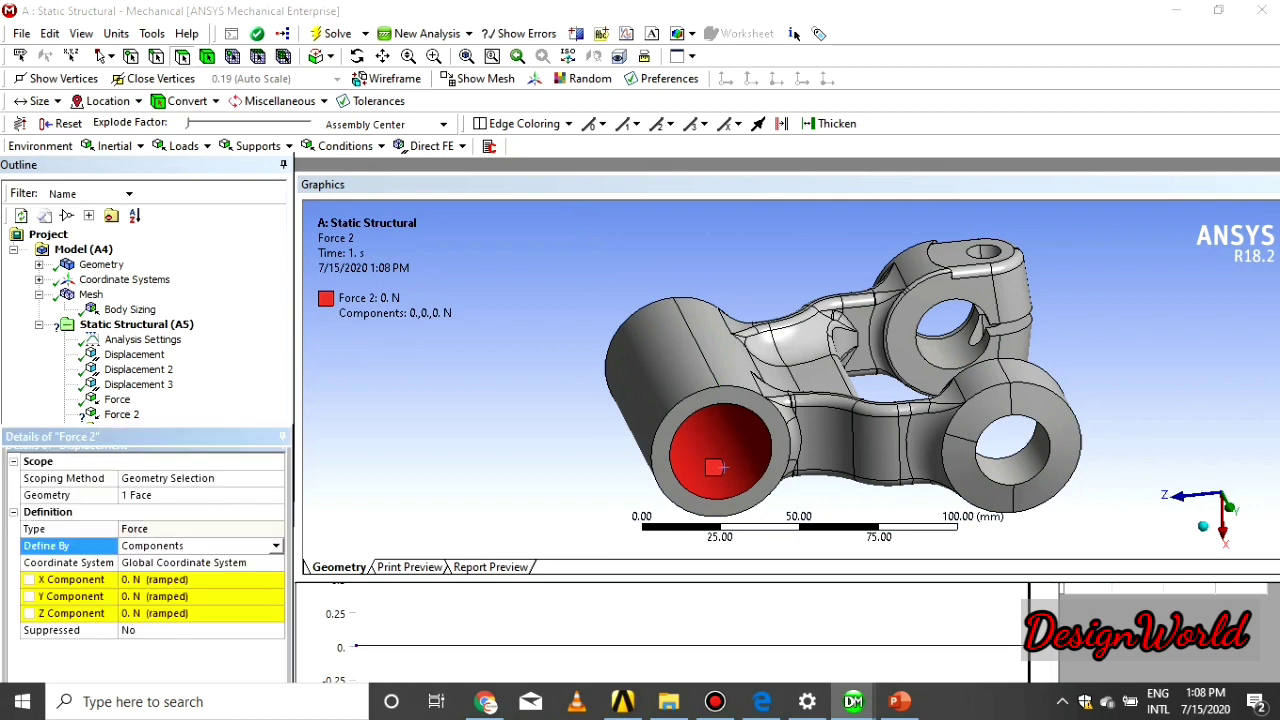
{"action": "left_click", "coordinate": [160, 597]}
{"action": "type", "text": "-1000"}
{"action": "key", "text": "Return"}
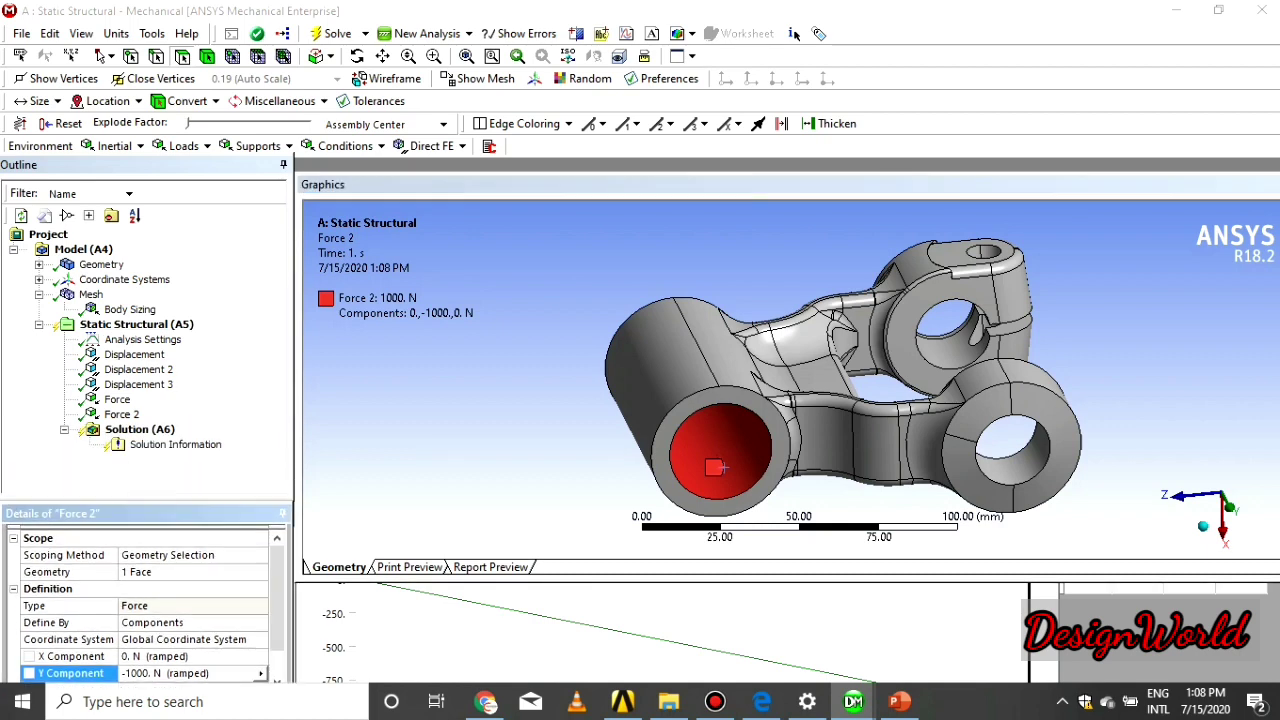
Step: Add a Total Deformation result to the Solution
{"action": "left_click", "coordinate": [137, 430]}
{"action": "right_click", "coordinate": [137, 430]}
{"action": "mouse_move", "coordinate": [172, 438]}
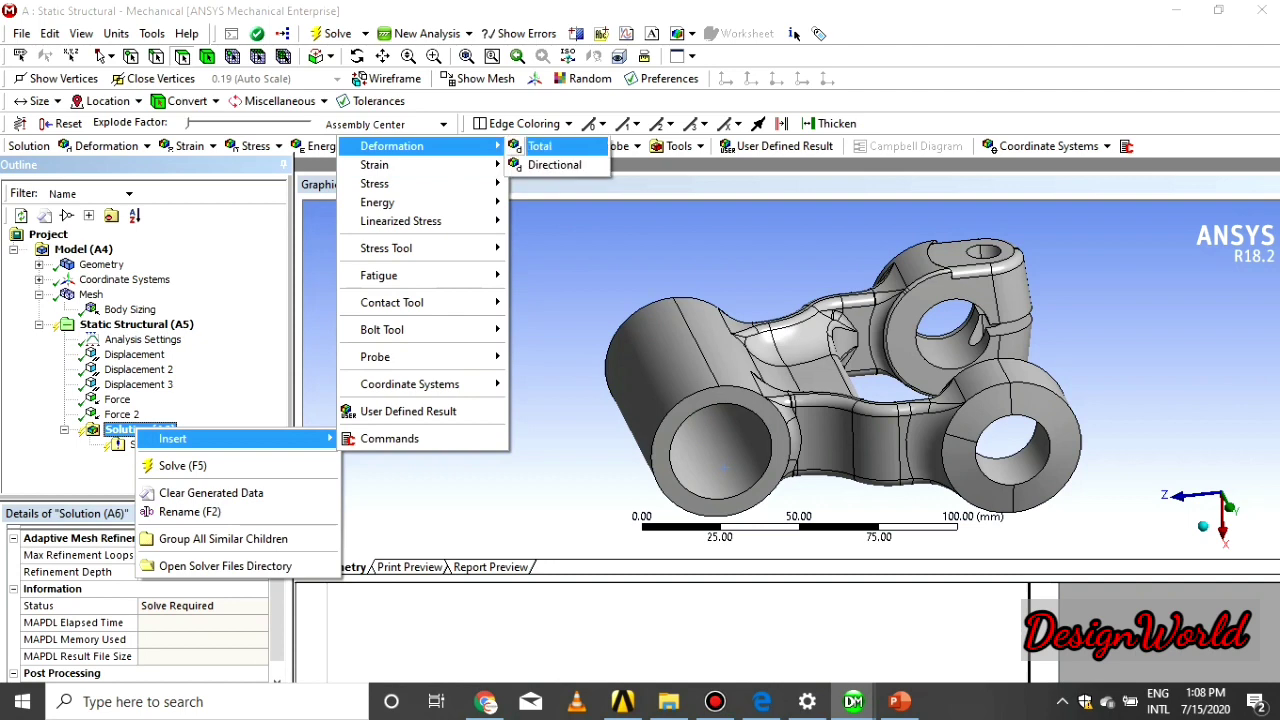
{"action": "left_click", "coordinate": [552, 146]}
Step: Add an Equivalent (von-Mises) stress result to the Solution and solve the static structural analysis
{"action": "right_click", "coordinate": [158, 431]}
{"action": "mouse_move", "coordinate": [200, 440]}
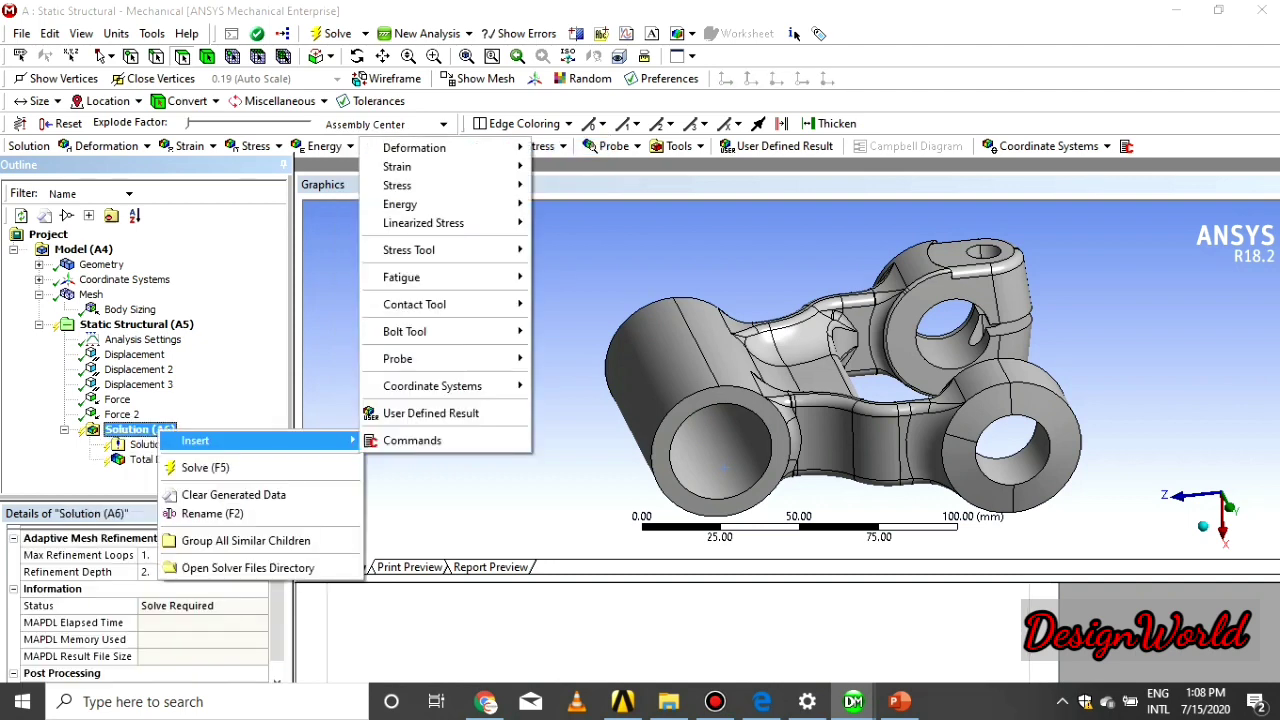
{"action": "mouse_move", "coordinate": [420, 186]}
{"action": "left_click", "coordinate": [606, 185]}
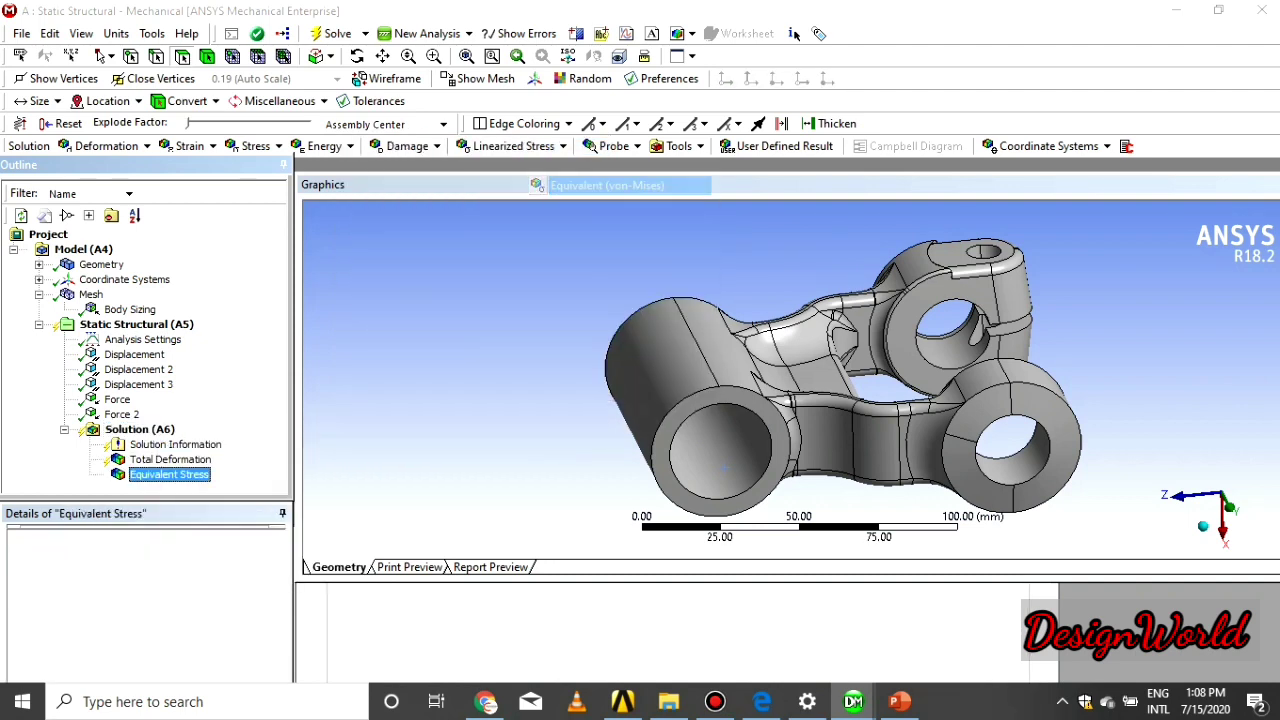
{"action": "left_click", "coordinate": [337, 34]}
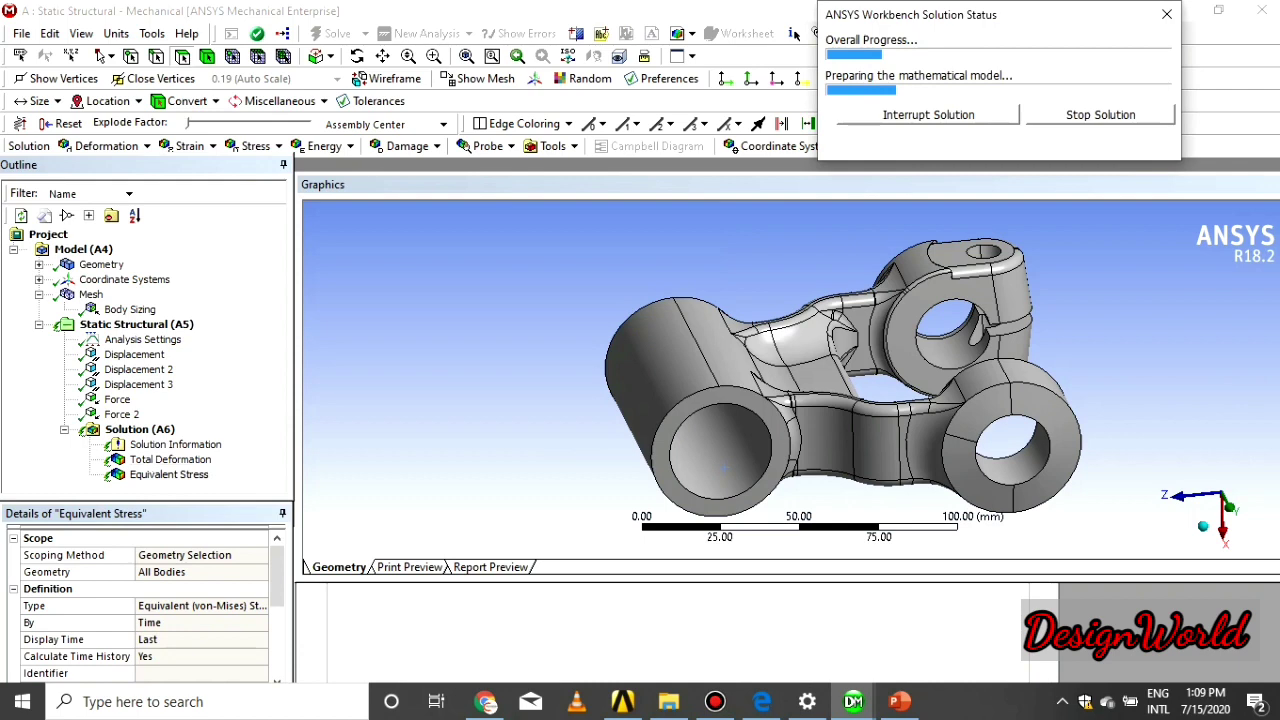
Step: Examine the Equivalent (von-Mises) stress contour on the solved suspension link
{"action": "middle_click_drag", "start_coordinate": [723, 467], "coordinate": [750, 462]}
{"action": "scroll", "coordinate": [720, 390], "scroll_direction": "down", "scroll_amount": 1}
{"action": "middle_click_drag", "start_coordinate": [715, 390], "coordinate": [639, 390], "text": "ctrl"}
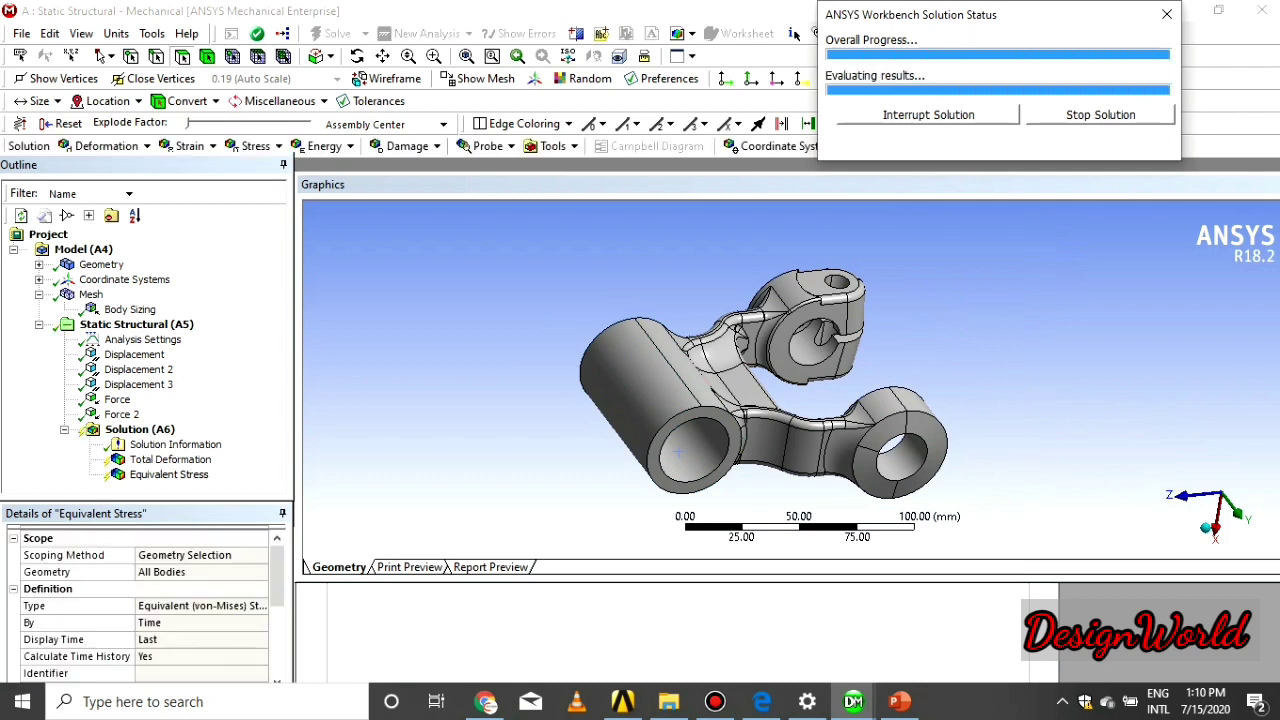
{"action": "scroll", "coordinate": [798, 388], "scroll_direction": "up", "scroll_amount": 5}
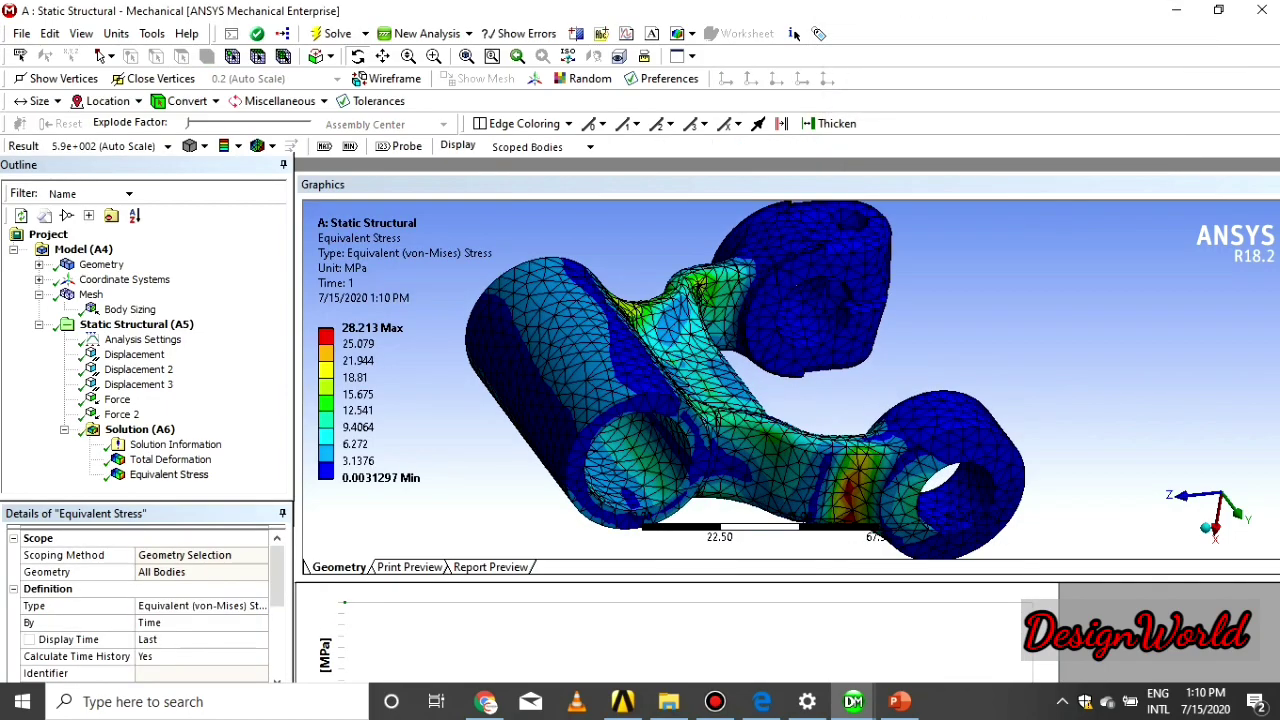
{"action": "middle_click_drag", "start_coordinate": [798, 400], "coordinate": [765, 425]}
{"action": "scroll", "coordinate": [770, 400], "scroll_direction": "down", "scroll_amount": 2}
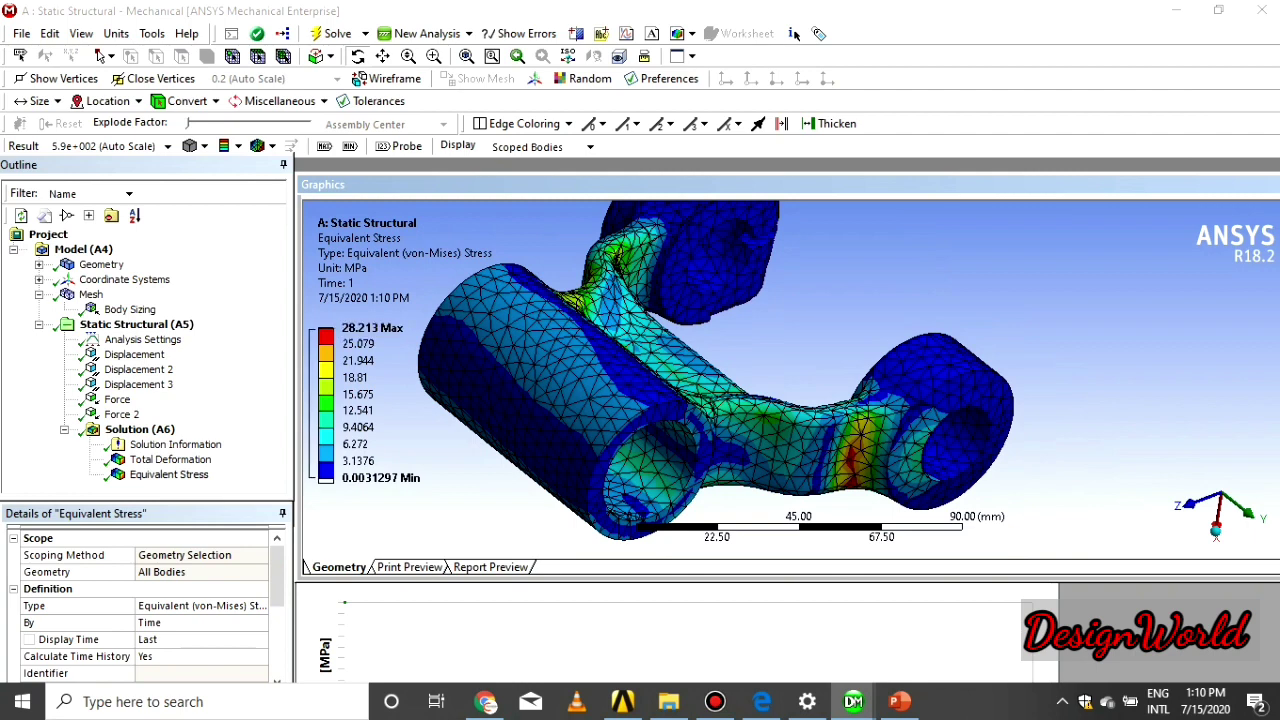
{"action": "scroll", "coordinate": [140, 608], "scroll_direction": "down", "scroll_amount": 3}
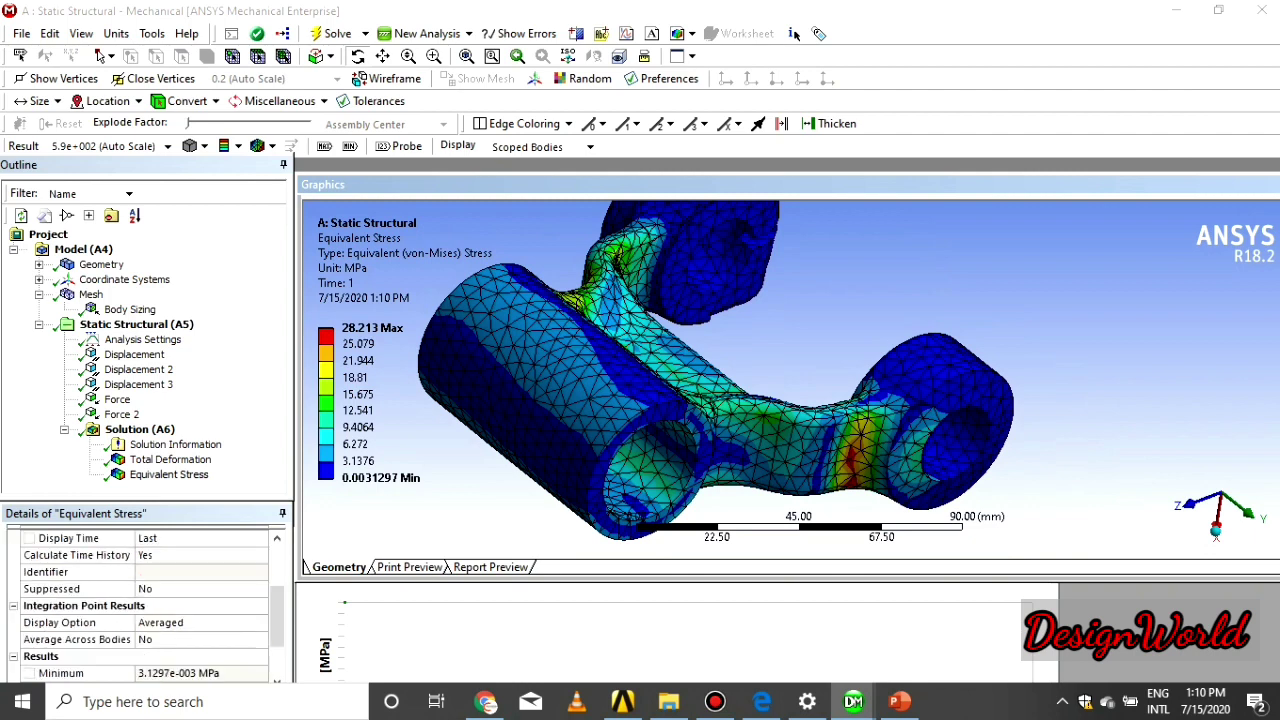
Step: Turn Inertia Relief on in the Analysis Settings' solver controls and switch it back to Off
{"action": "left_click", "coordinate": [143, 340]}
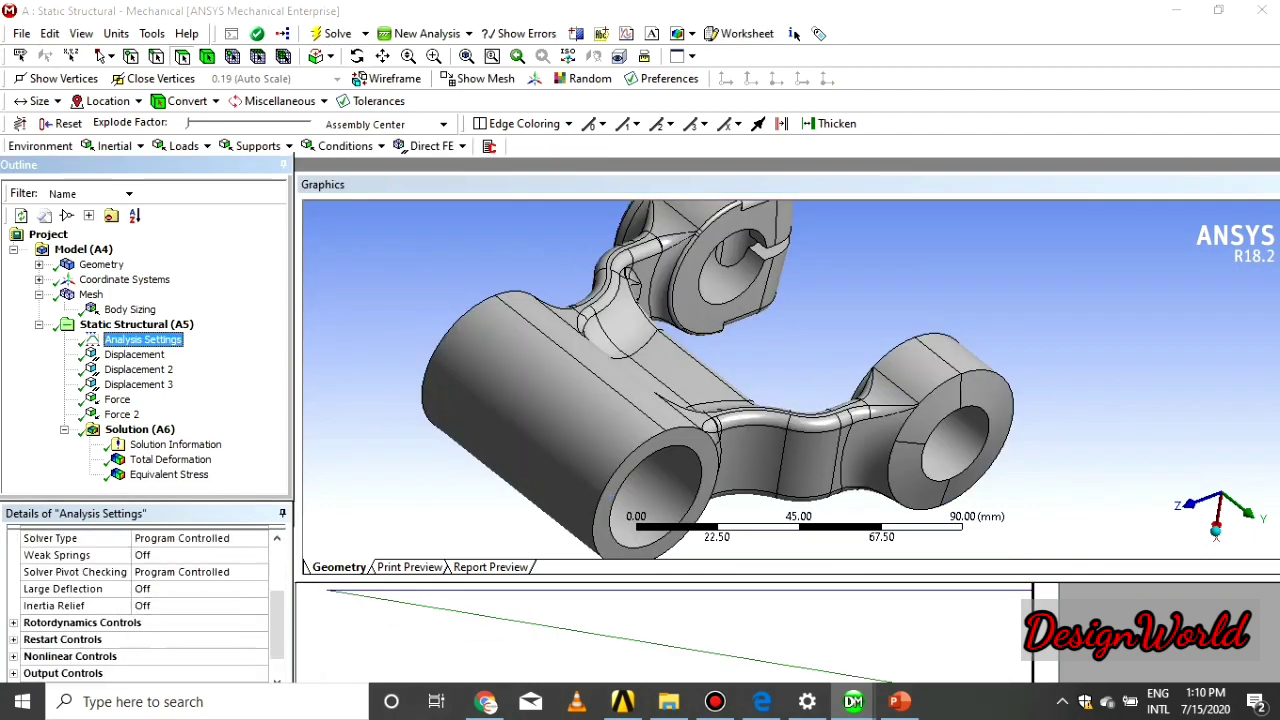
{"action": "double_click", "coordinate": [160, 606]}
{"action": "scroll", "coordinate": [160, 606], "scroll_direction": "down", "scroll_amount": 1}
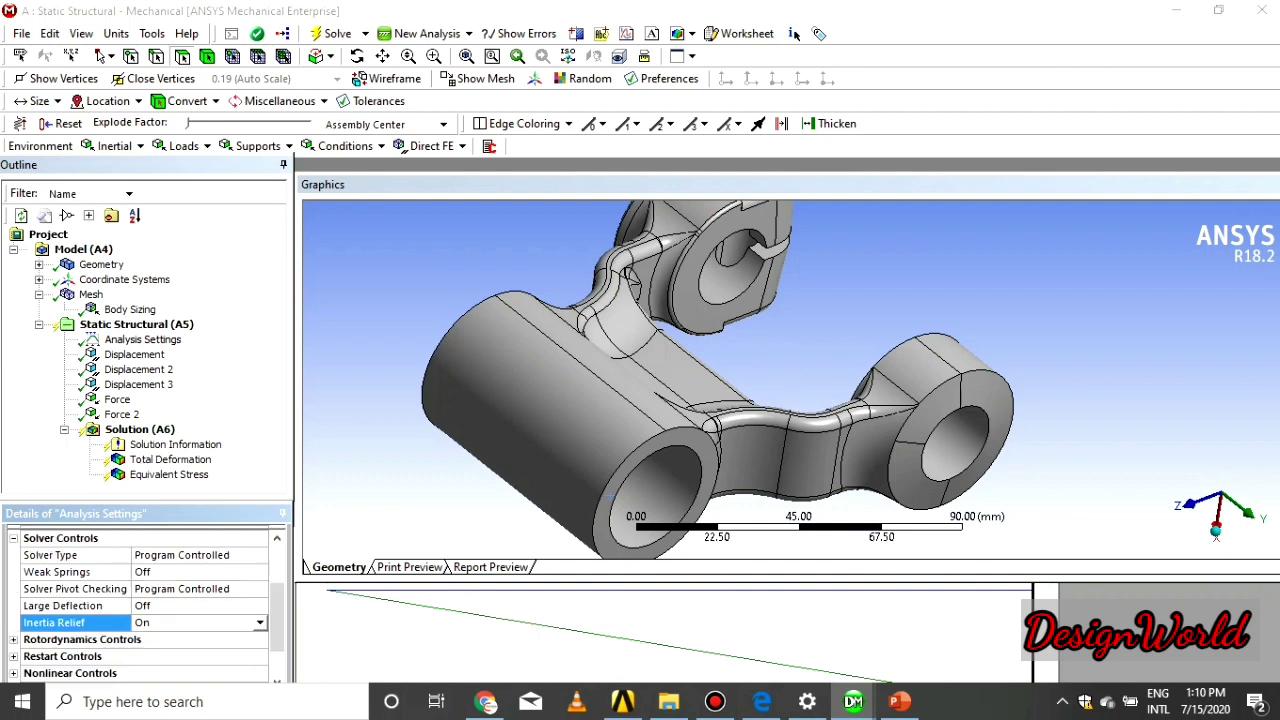
{"action": "left_click", "coordinate": [160, 622]}
{"action": "left_click", "coordinate": [260, 622]}
{"action": "left_click", "coordinate": [200, 637]}
{"action": "scroll", "coordinate": [200, 637], "scroll_direction": "down", "scroll_amount": 2}
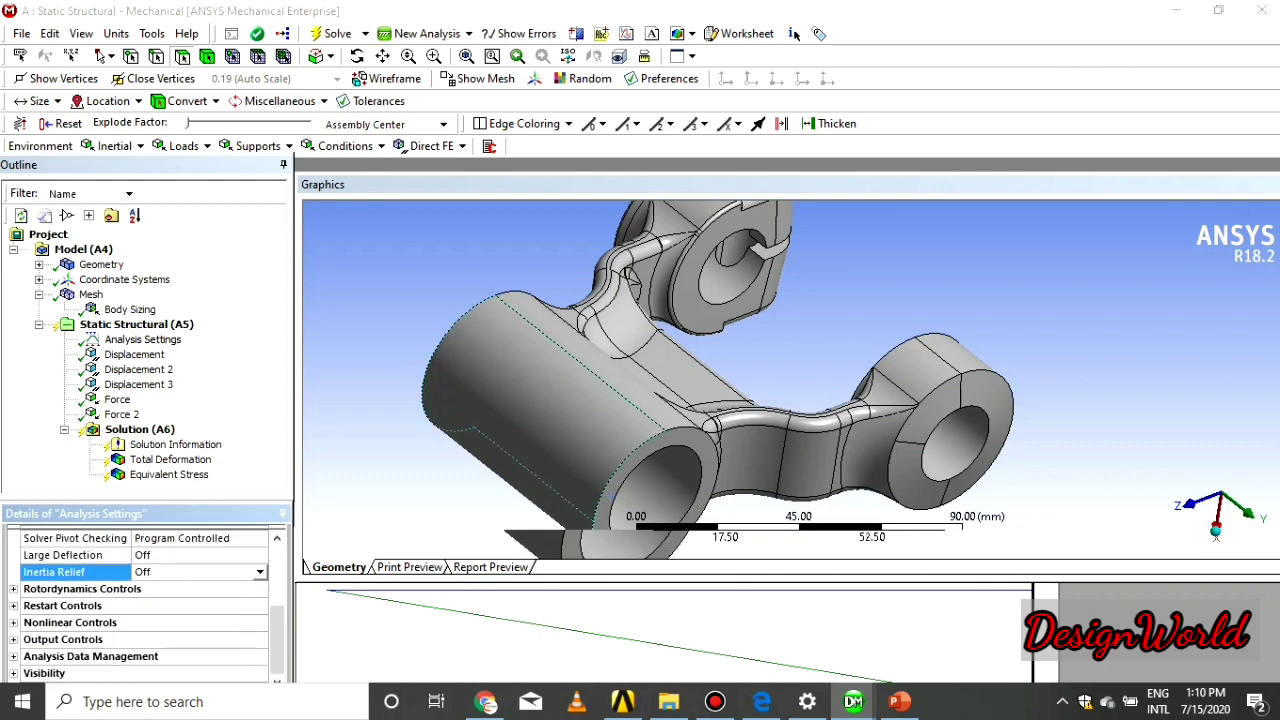
Step: Solve the static structural analysis again with Inertia Relief off while the Total Deformation result is selected
{"action": "scroll", "coordinate": [791, 380], "scroll_direction": "up", "scroll_amount": 4}
{"action": "scroll", "coordinate": [791, 380], "scroll_direction": "down", "scroll_amount": 5}
{"action": "left_click", "coordinate": [170, 459]}
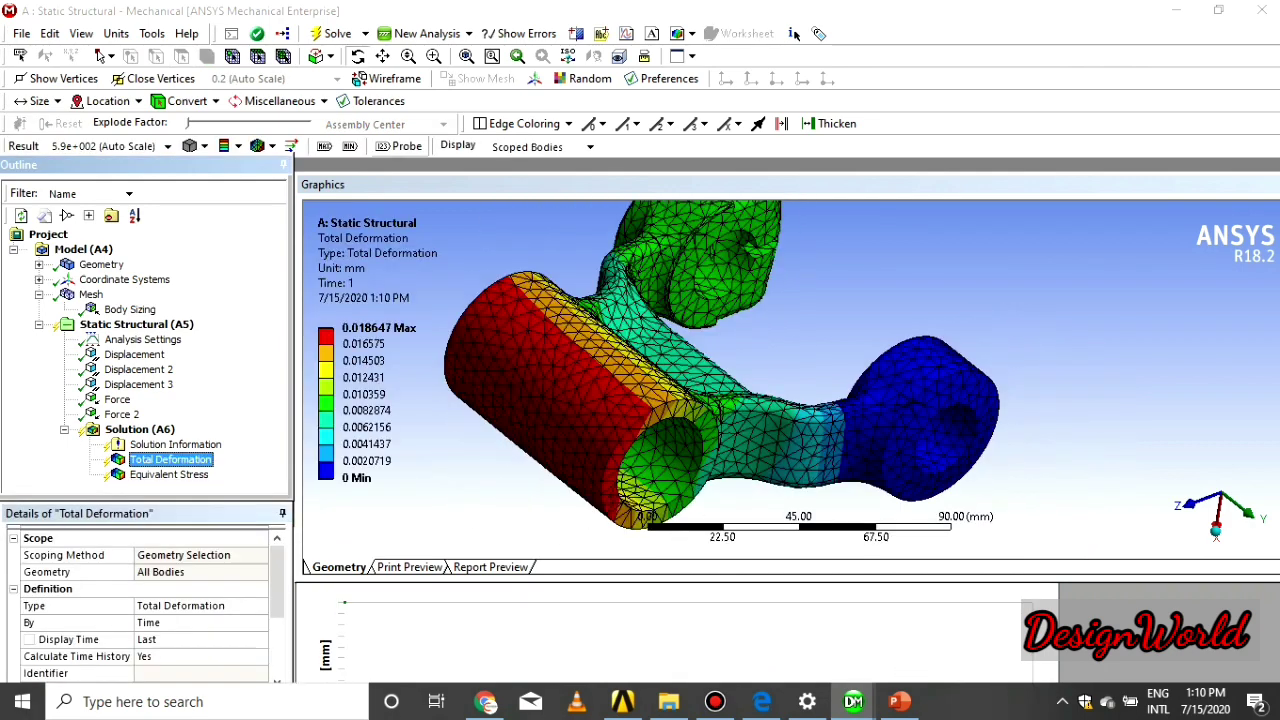
{"action": "key", "text": "F5"}
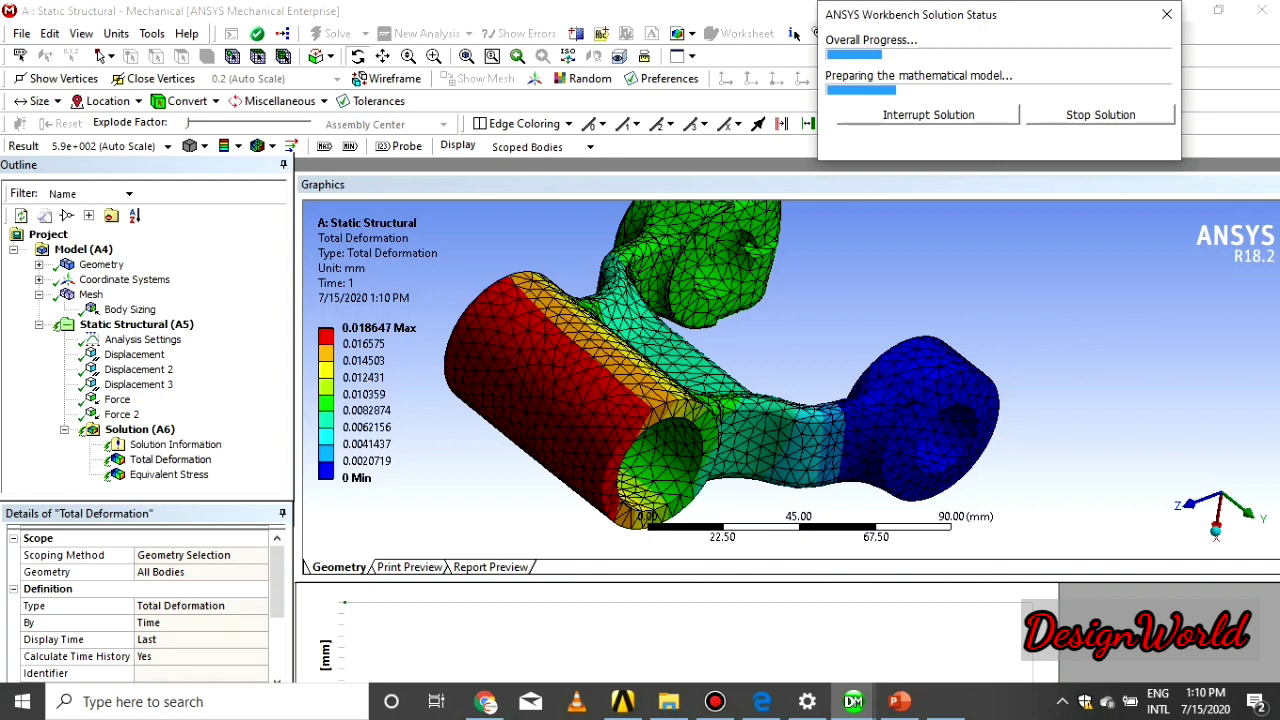
{"action": "scroll", "coordinate": [791, 378], "scroll_direction": "down", "scroll_amount": 2}
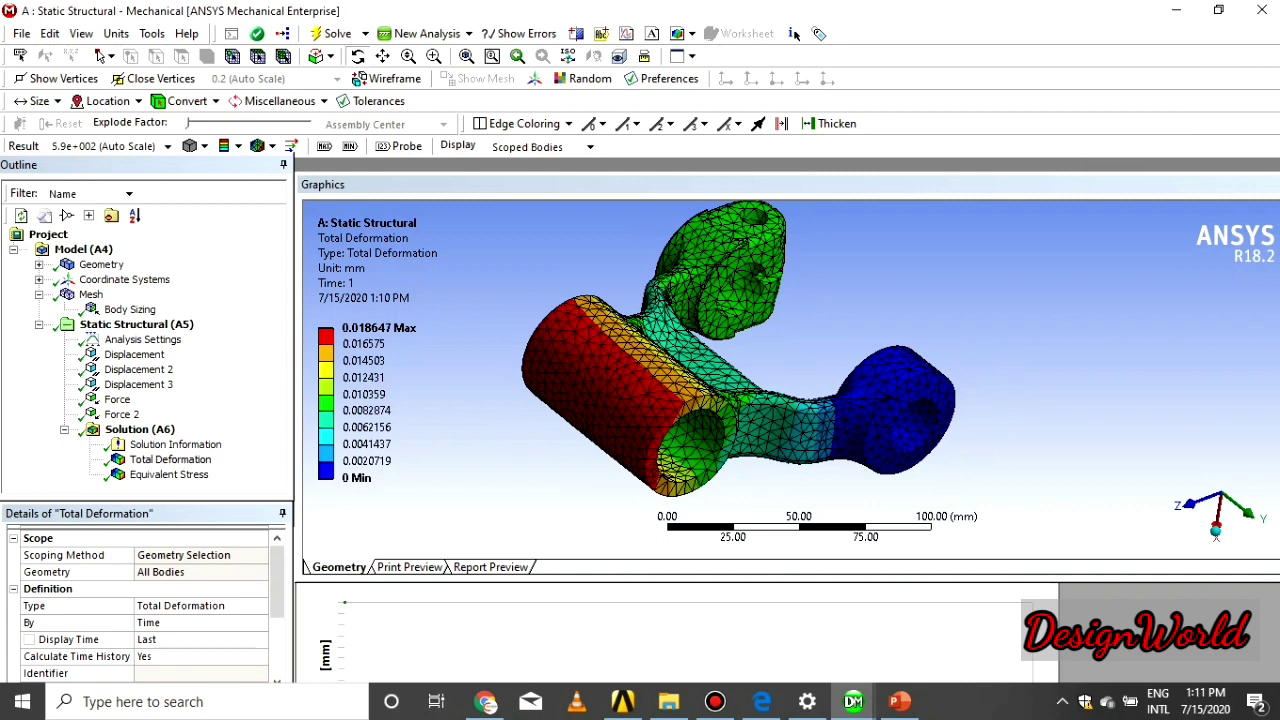
Step: Compare the Total Deformation and Equivalent Stress contours, and play the Total Deformation animation
{"action": "left_click", "coordinate": [170, 460]}
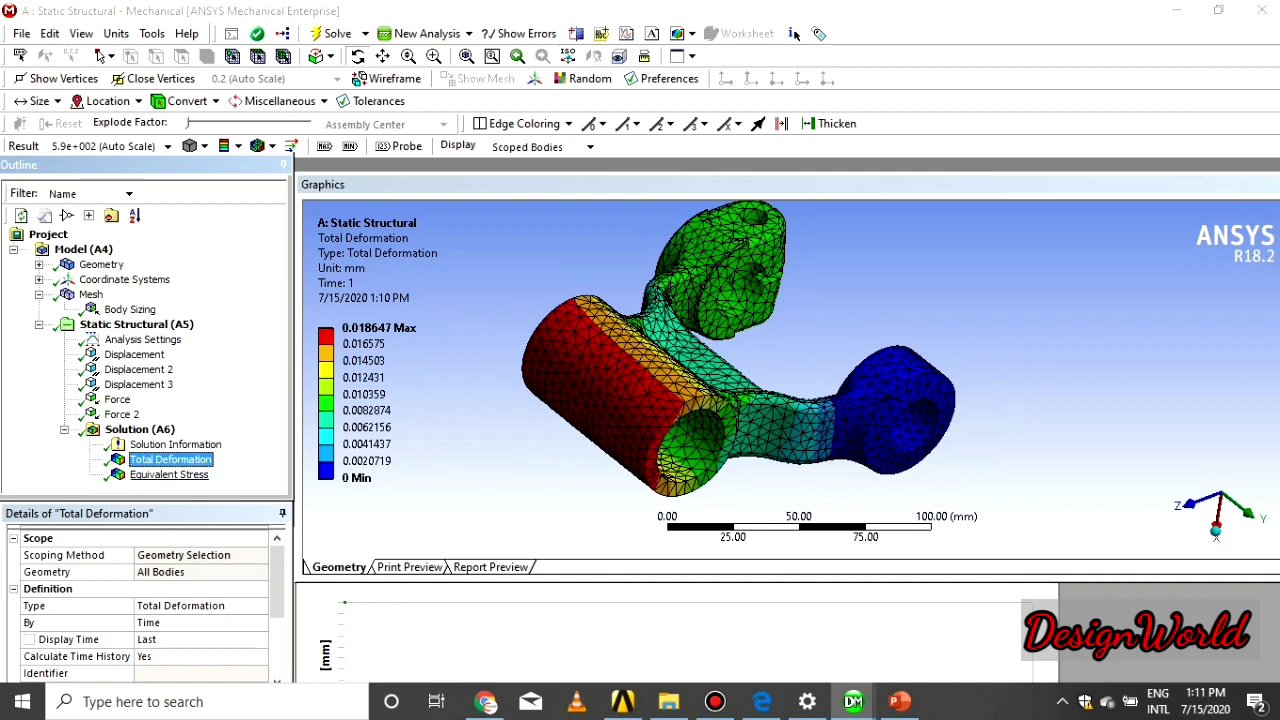
{"action": "key", "text": "Down"}
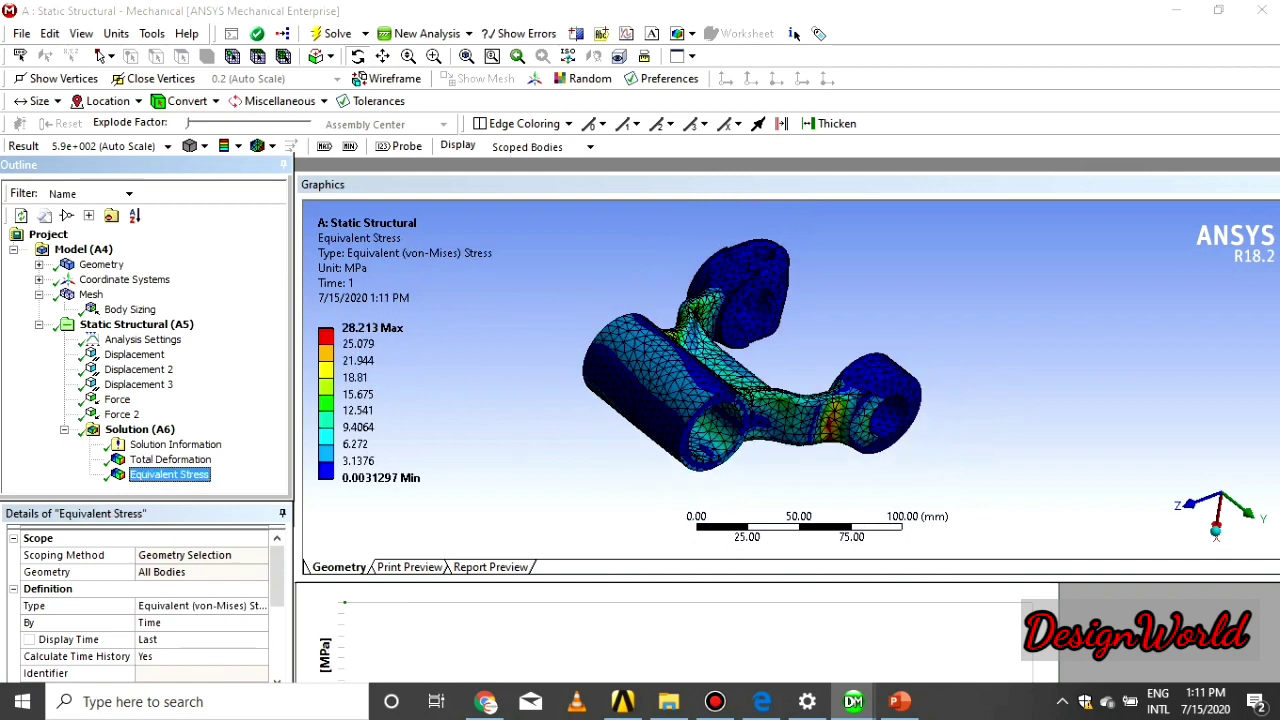
{"action": "key", "text": "Up"}
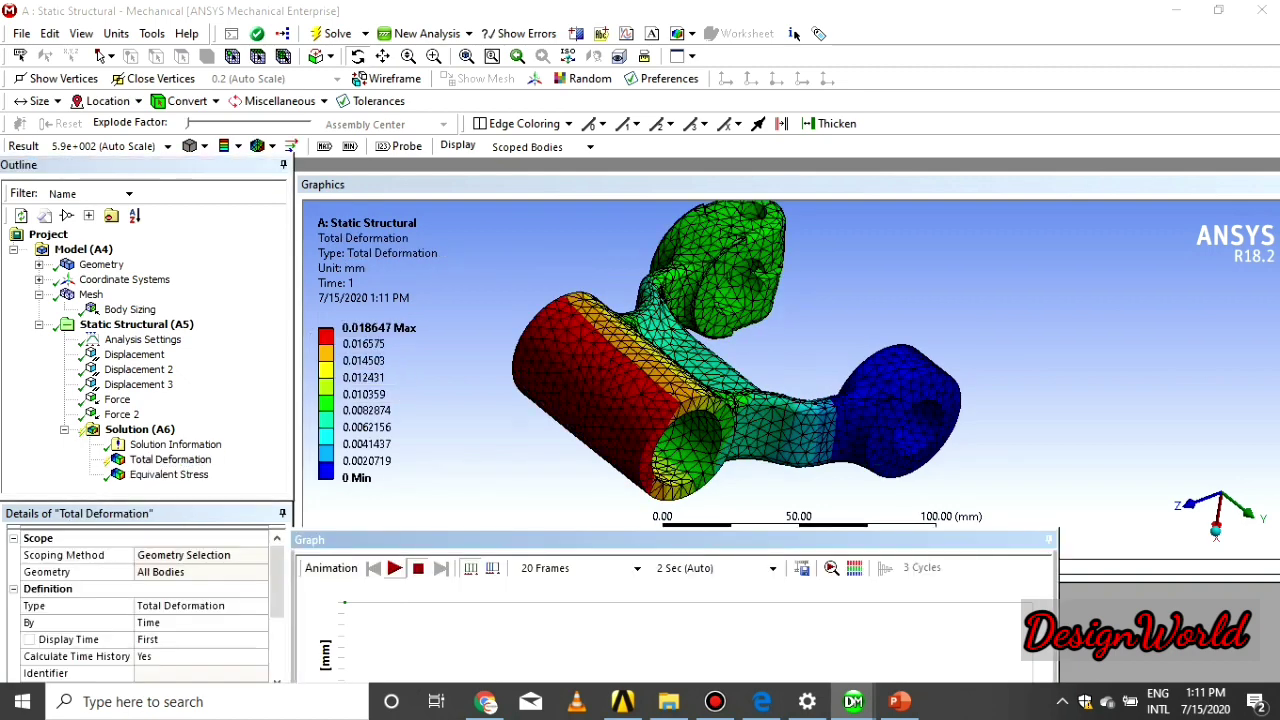
{"action": "left_click", "coordinate": [395, 568]}
{"action": "middle_click_drag", "start_coordinate": [640, 420], "coordinate": [770, 355]}
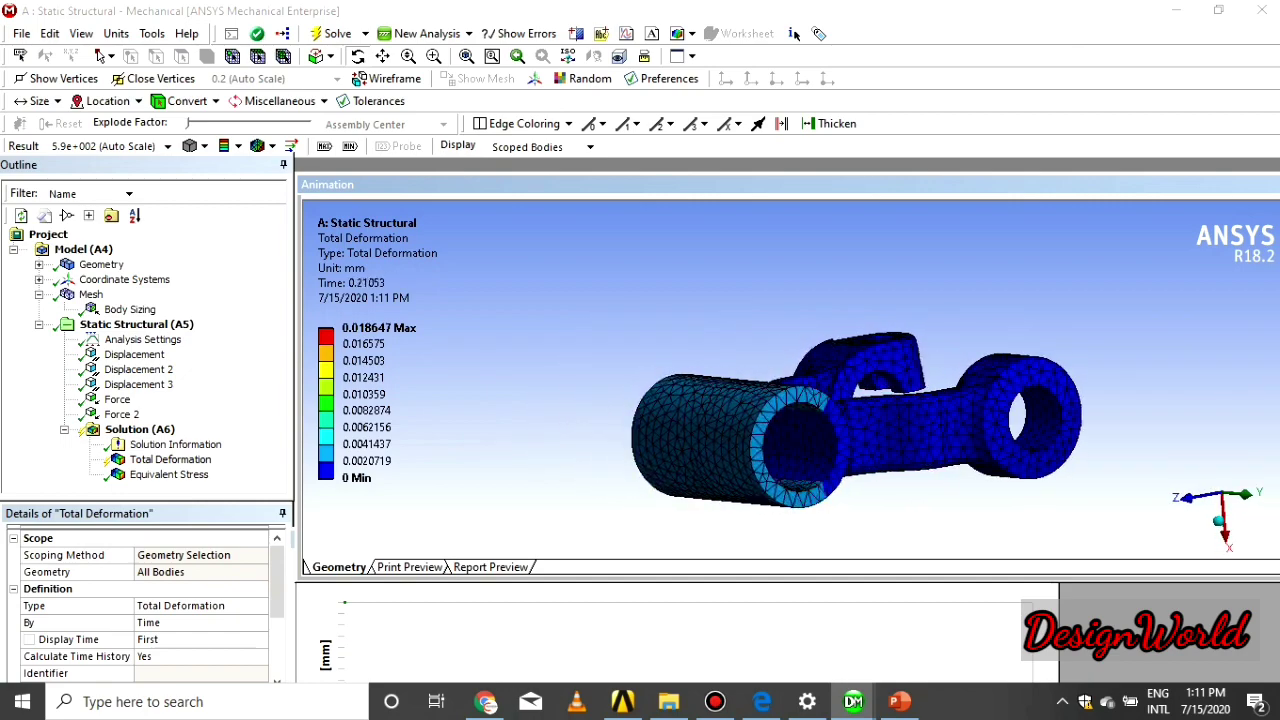
Step: Display the Equivalent Stress result and play its animation on the link
{"action": "key", "text": "Down"}
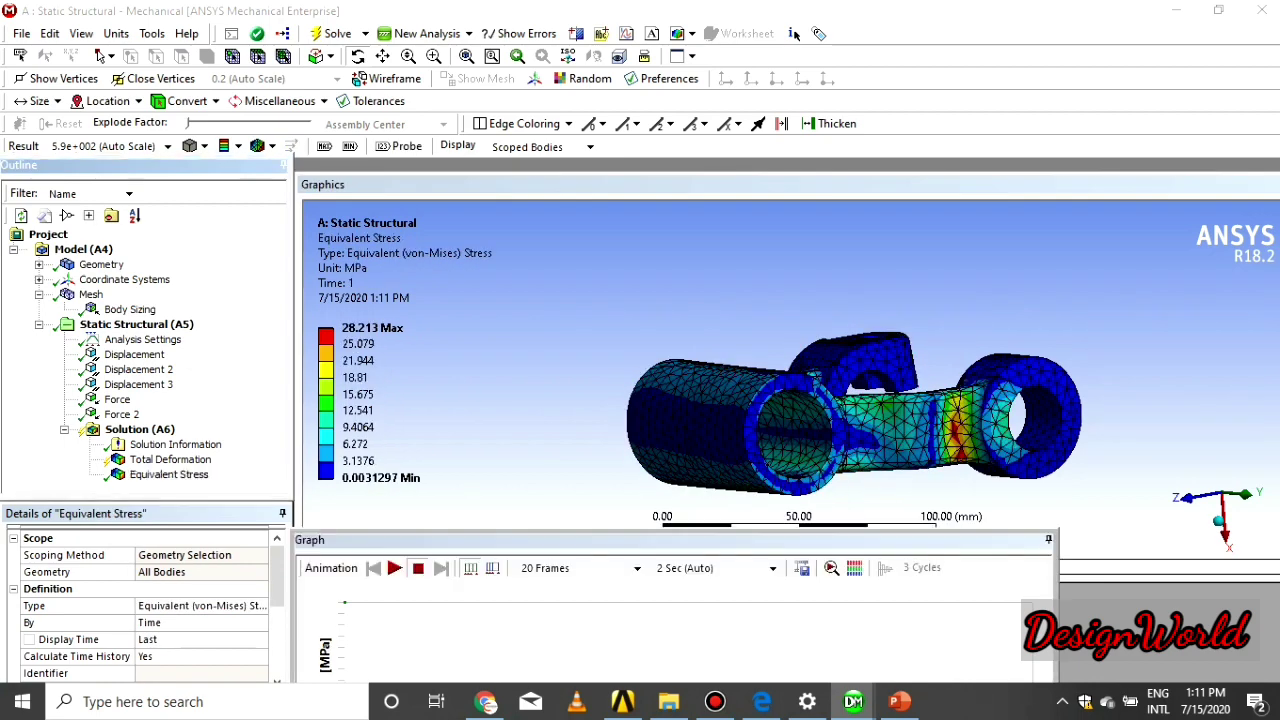
{"action": "left_click", "coordinate": [394, 567]}
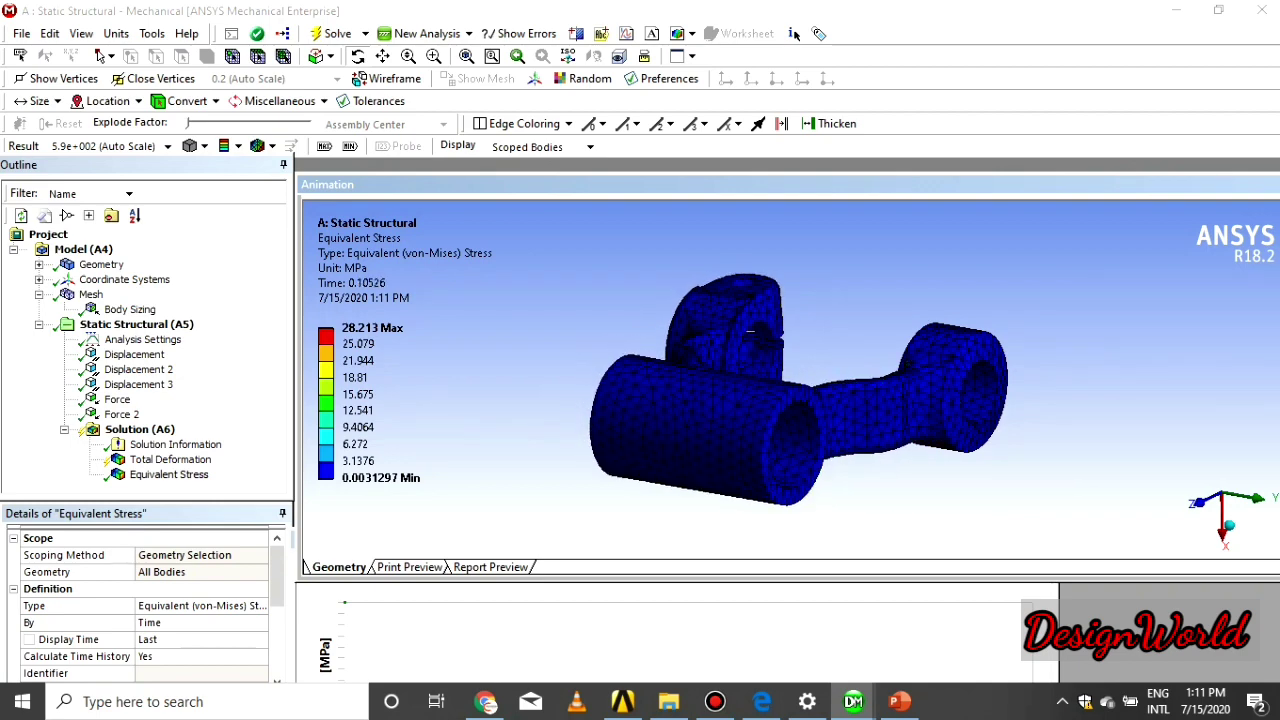
{"action": "scroll", "coordinate": [145, 606], "scroll_direction": "down", "scroll_amount": 3}
{"action": "scroll", "coordinate": [145, 606], "scroll_direction": "up", "scroll_amount": 3}
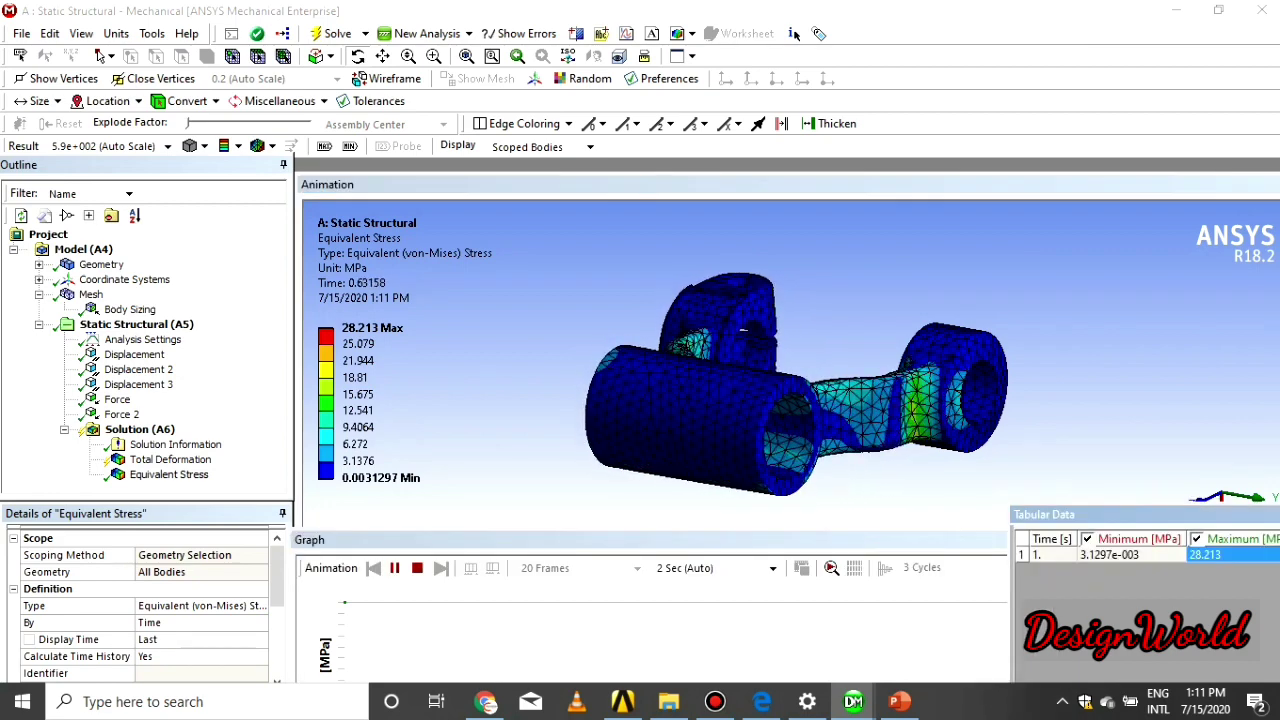
Step: Set Inertia Relief to On in the Analysis Settings and solve the static structural analysis
{"action": "left_click", "coordinate": [143, 339]}
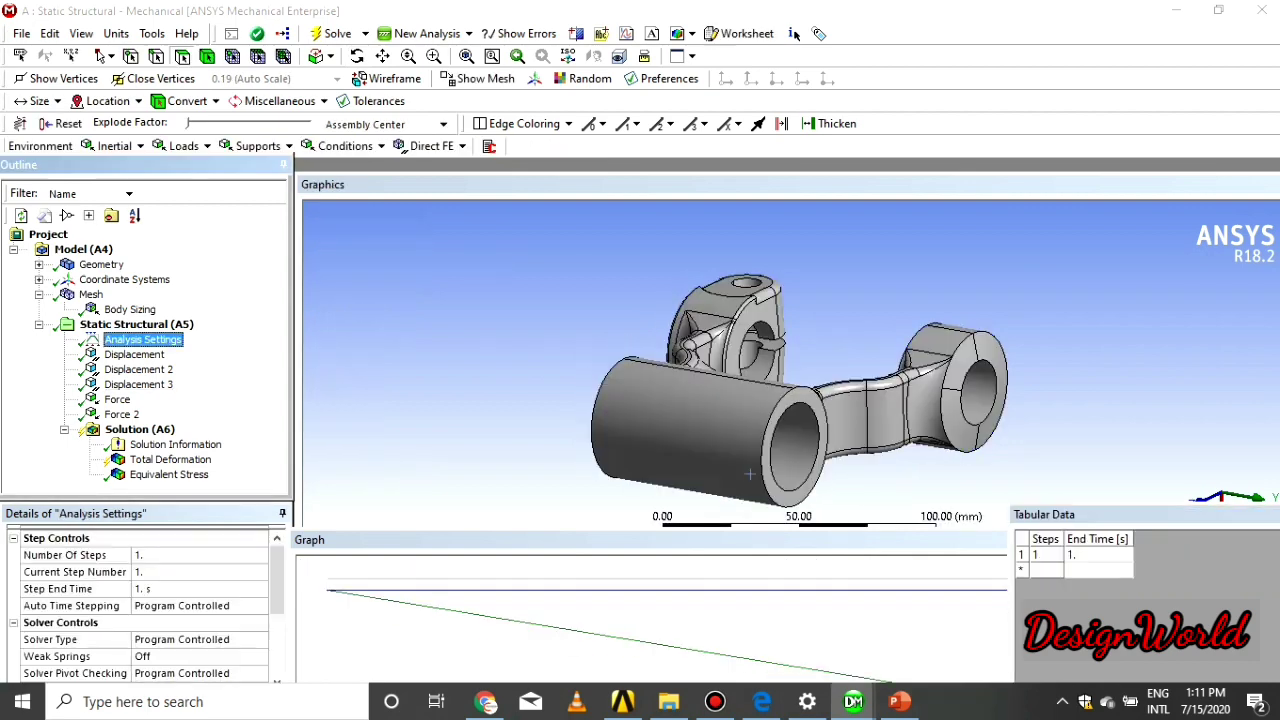
{"action": "scroll", "coordinate": [140, 605], "scroll_direction": "down", "scroll_amount": 3}
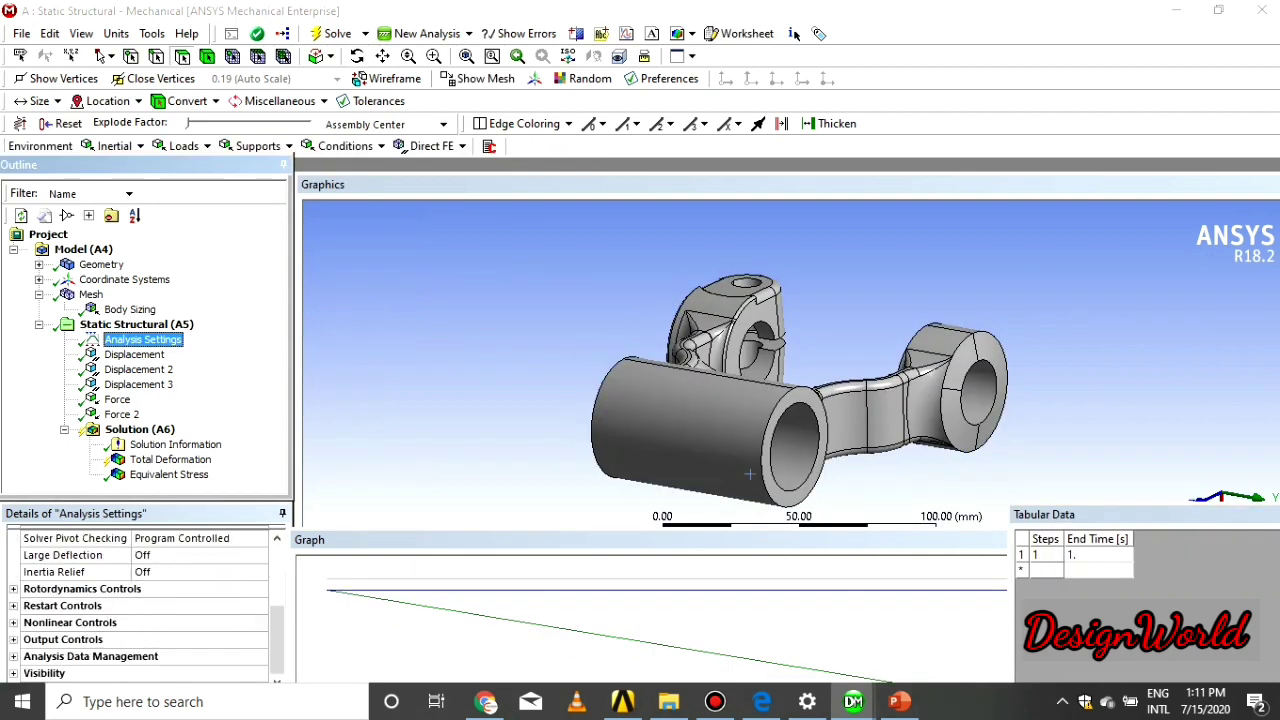
{"action": "left_click", "coordinate": [190, 572]}
{"action": "left_click", "coordinate": [260, 572]}
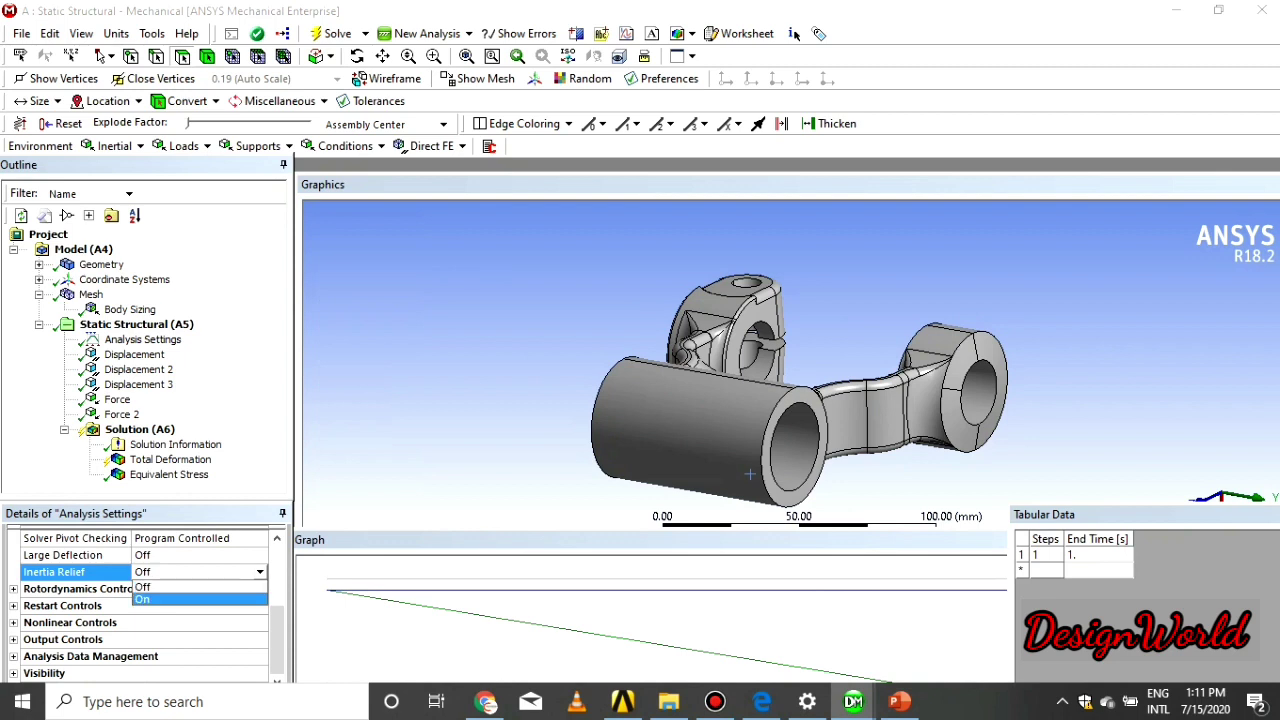
{"action": "left_click", "coordinate": [150, 599]}
{"action": "scroll", "coordinate": [140, 605], "scroll_direction": "down", "scroll_amount": 2}
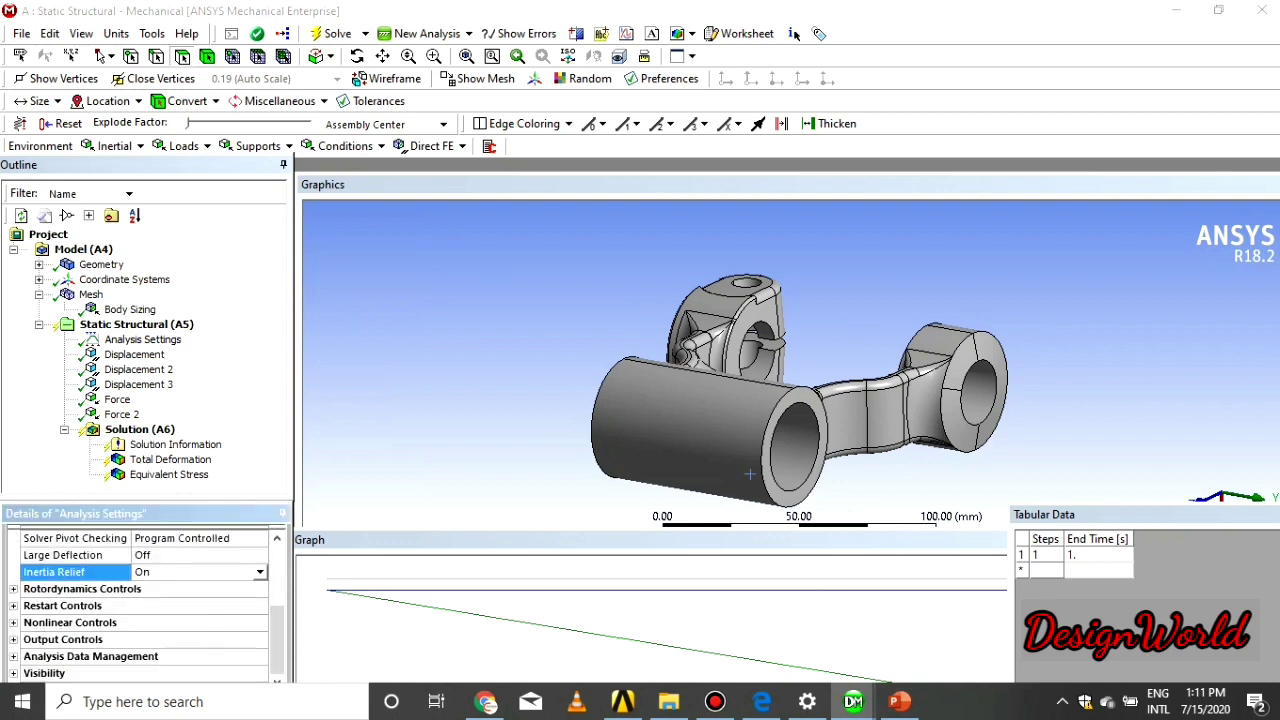
{"action": "left_click", "coordinate": [330, 33]}
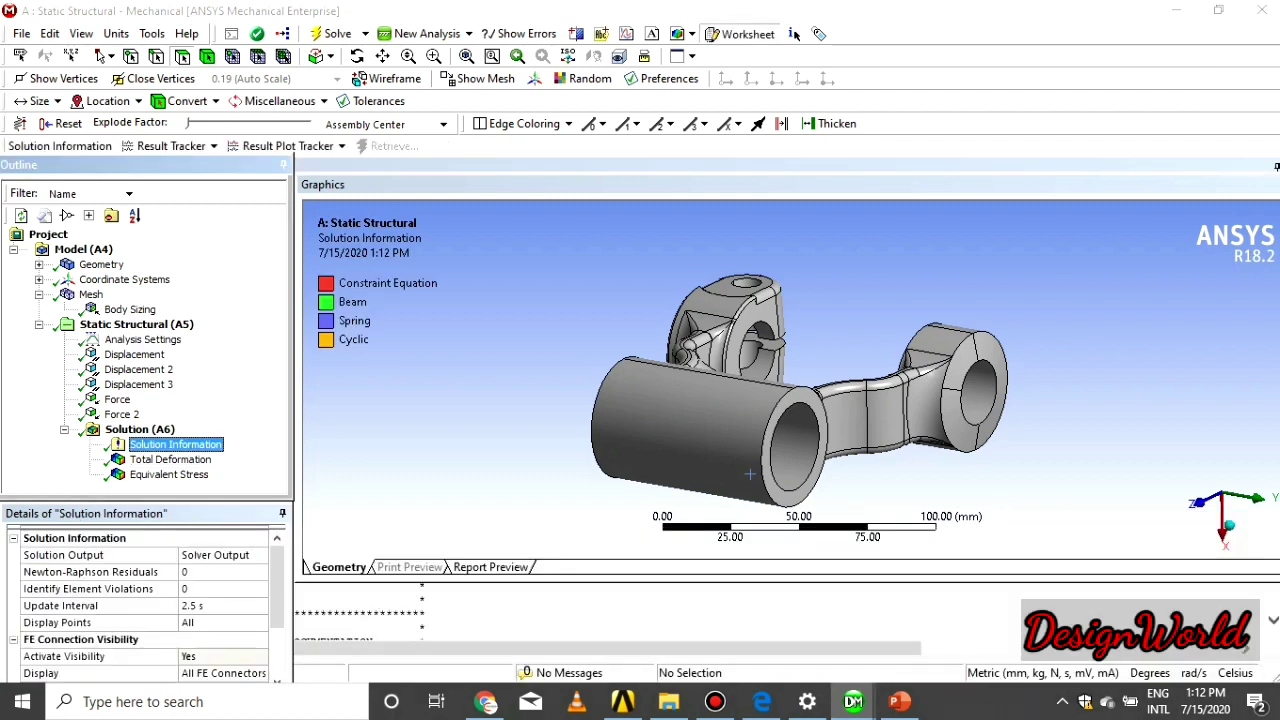
Step: Show the Total Deformation result of the inertia-relief solution and examine its animation from several angles
{"action": "left_click", "coordinate": [170, 460]}
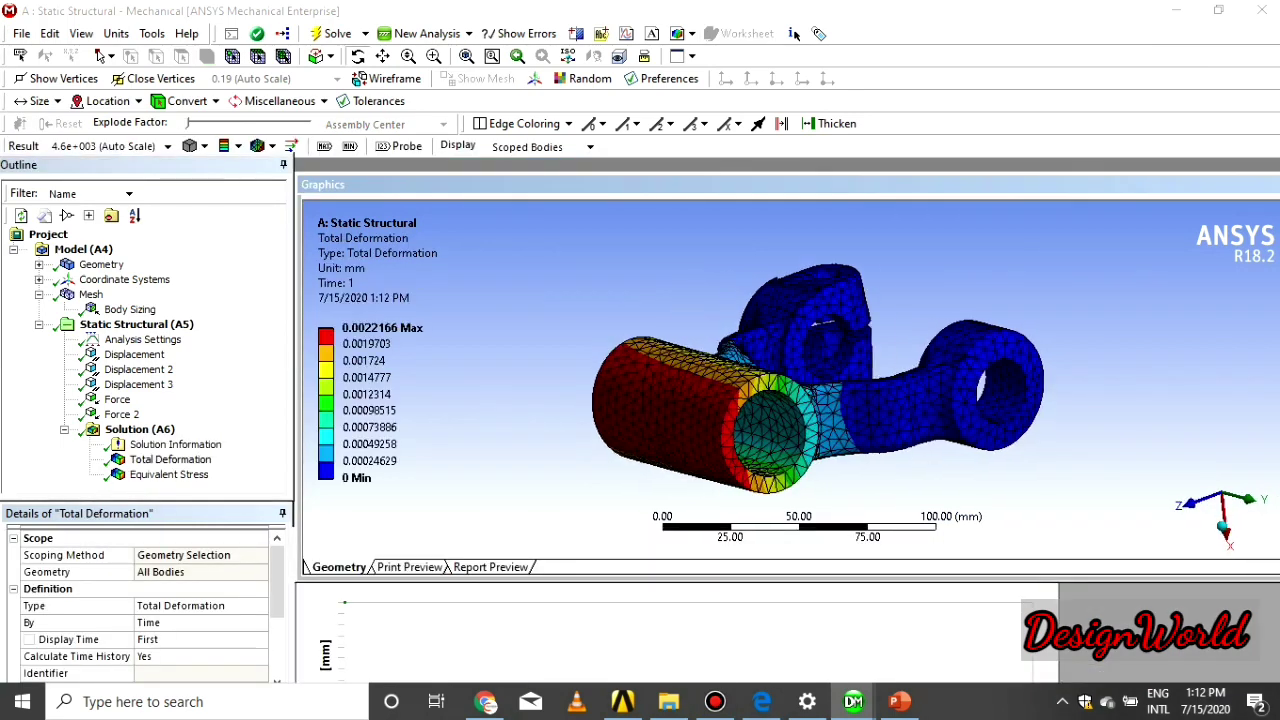
{"action": "left_click_drag", "start_coordinate": [760, 400], "coordinate": [790, 395]}
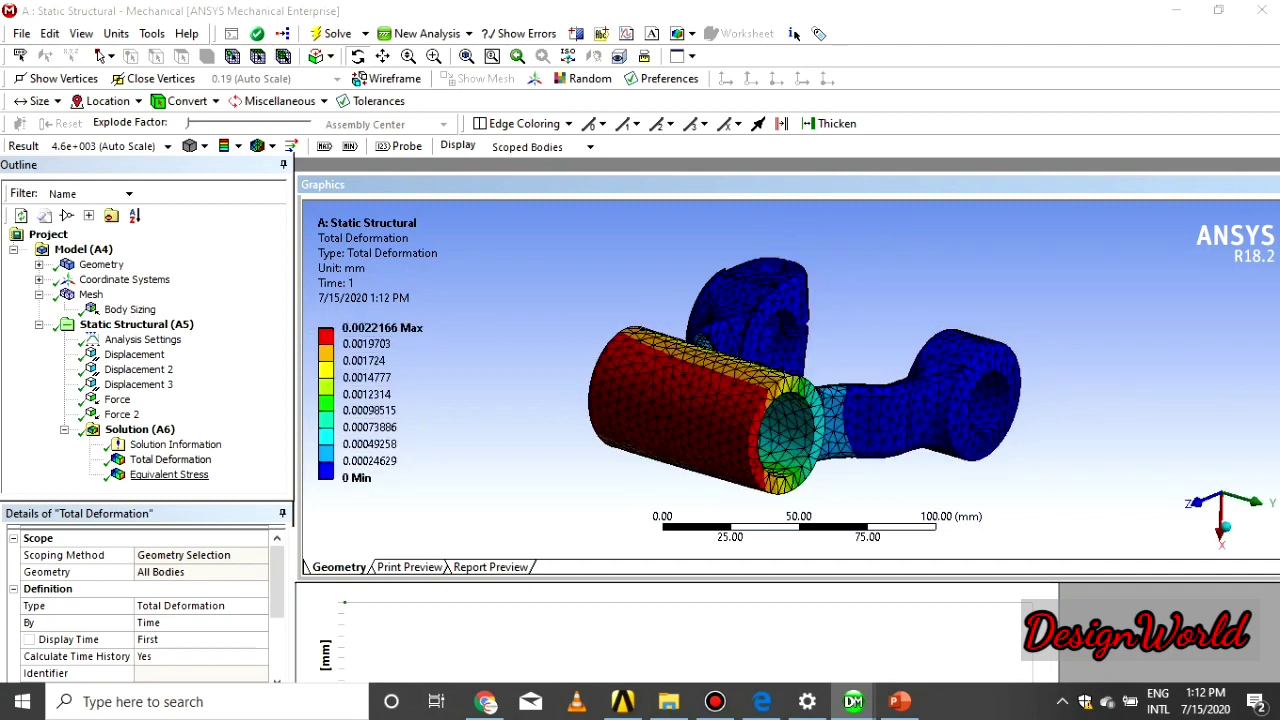
{"action": "left_click", "coordinate": [170, 459]}
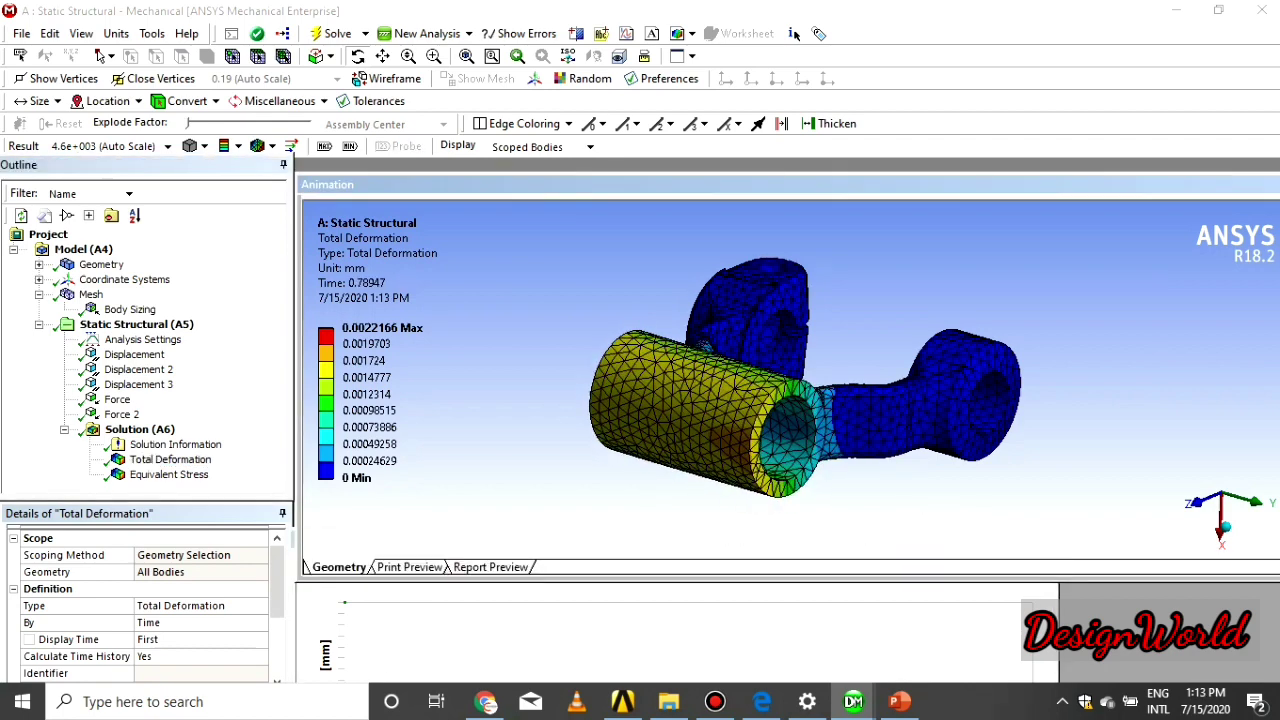
{"action": "middle_click_drag", "start_coordinate": [711, 463], "coordinate": [765, 465]}
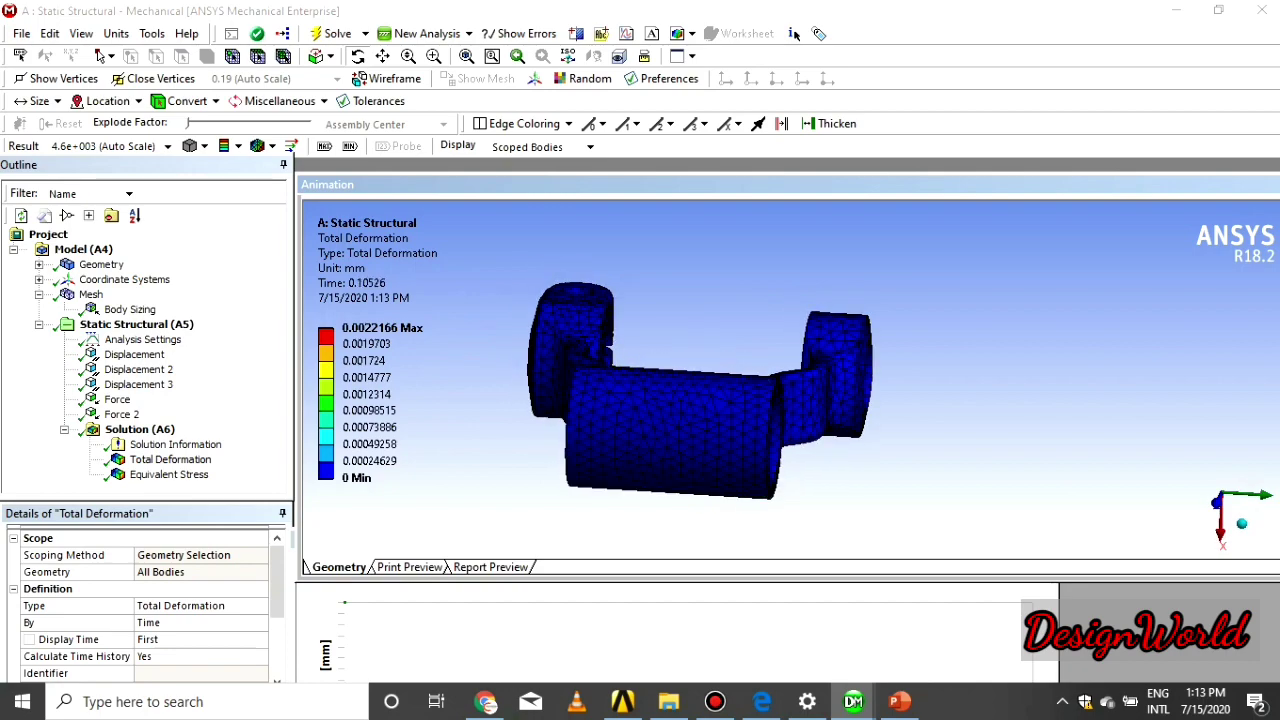
Step: Animate the Equivalent Stress result of the inertia-relief solution and inspect the link from several angles
{"action": "left_click", "coordinate": [169, 475]}
{"action": "left_click", "coordinate": [400, 628]}
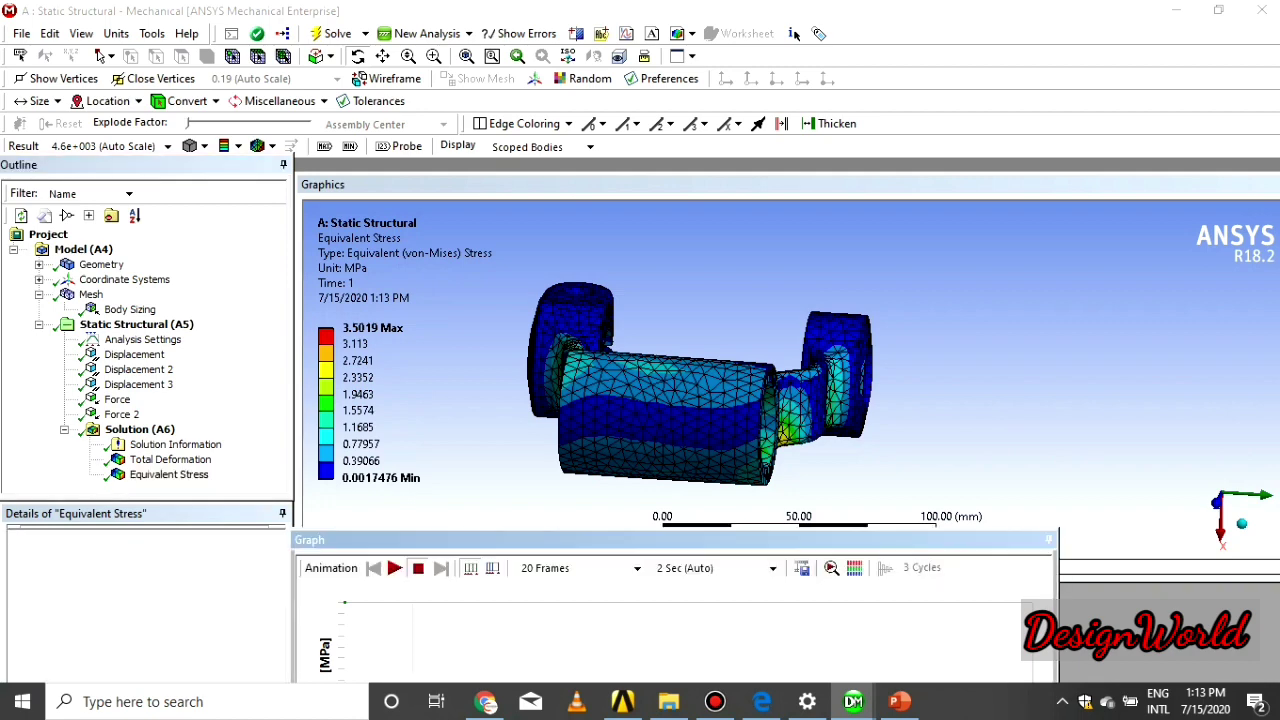
{"action": "left_click", "coordinate": [395, 569]}
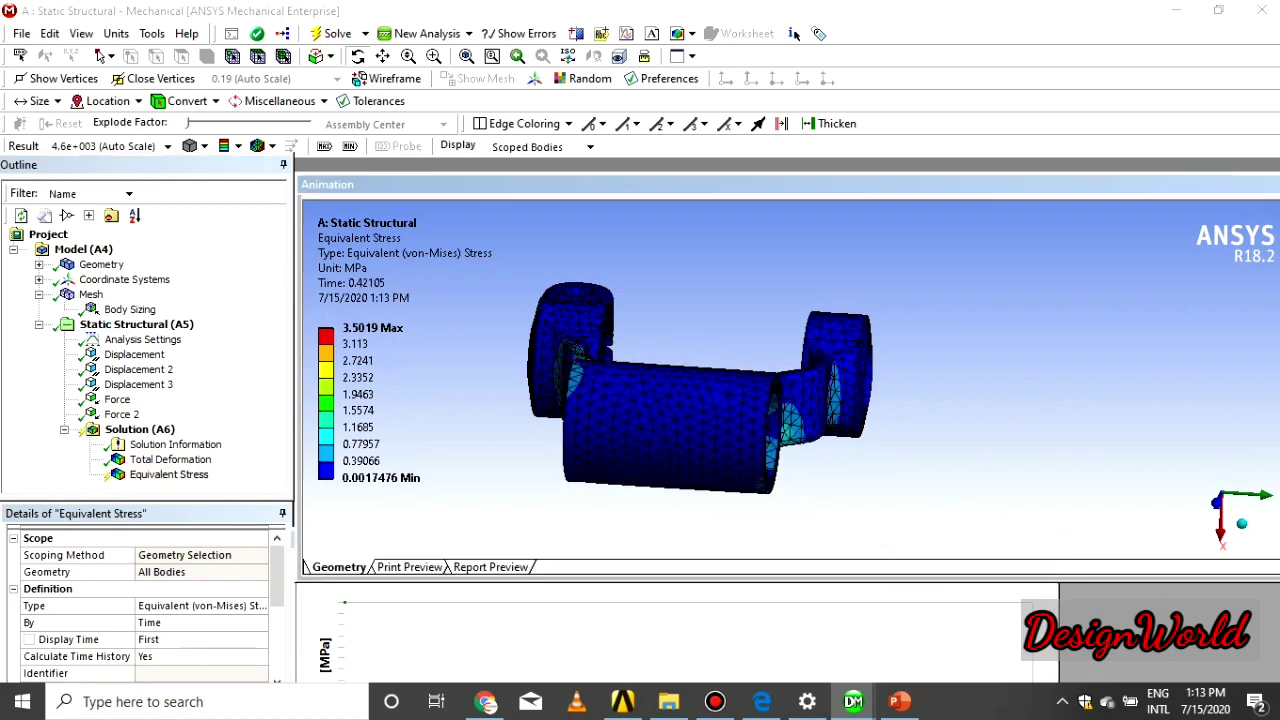
{"action": "left_click_drag", "start_coordinate": [634, 477], "coordinate": [505, 472]}
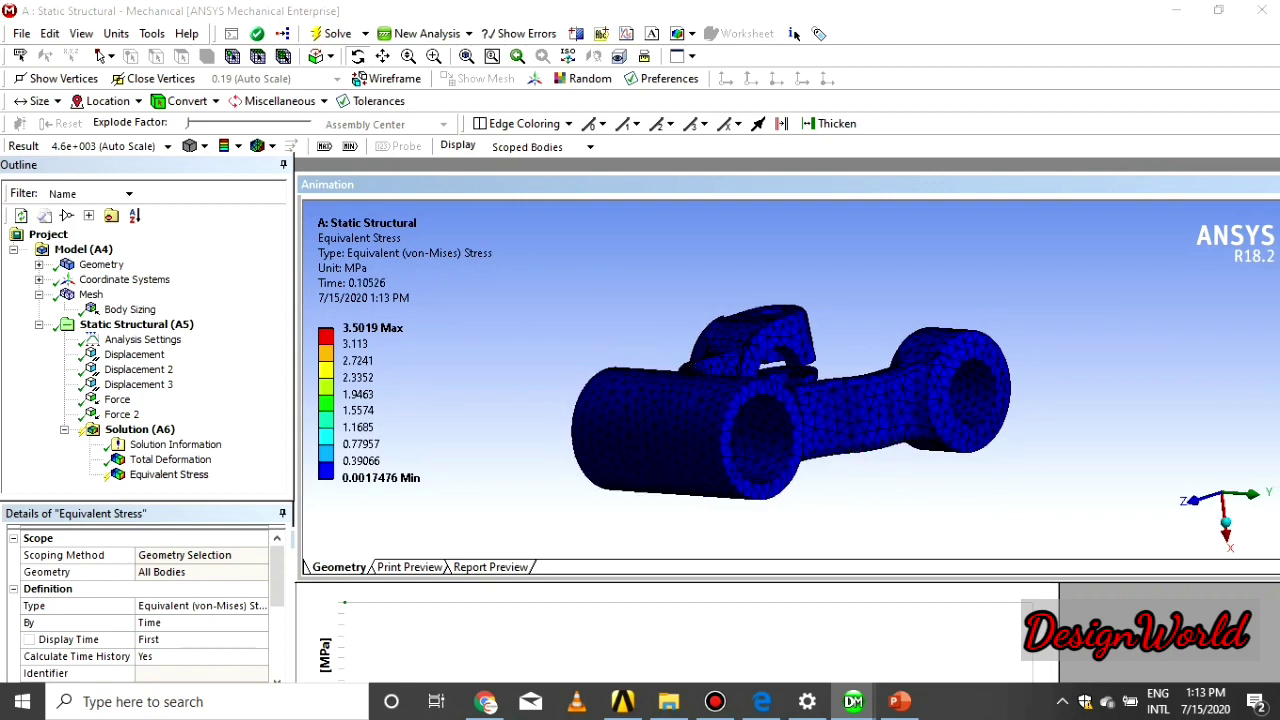
{"action": "left_click_drag", "start_coordinate": [690, 457], "coordinate": [790, 460]}
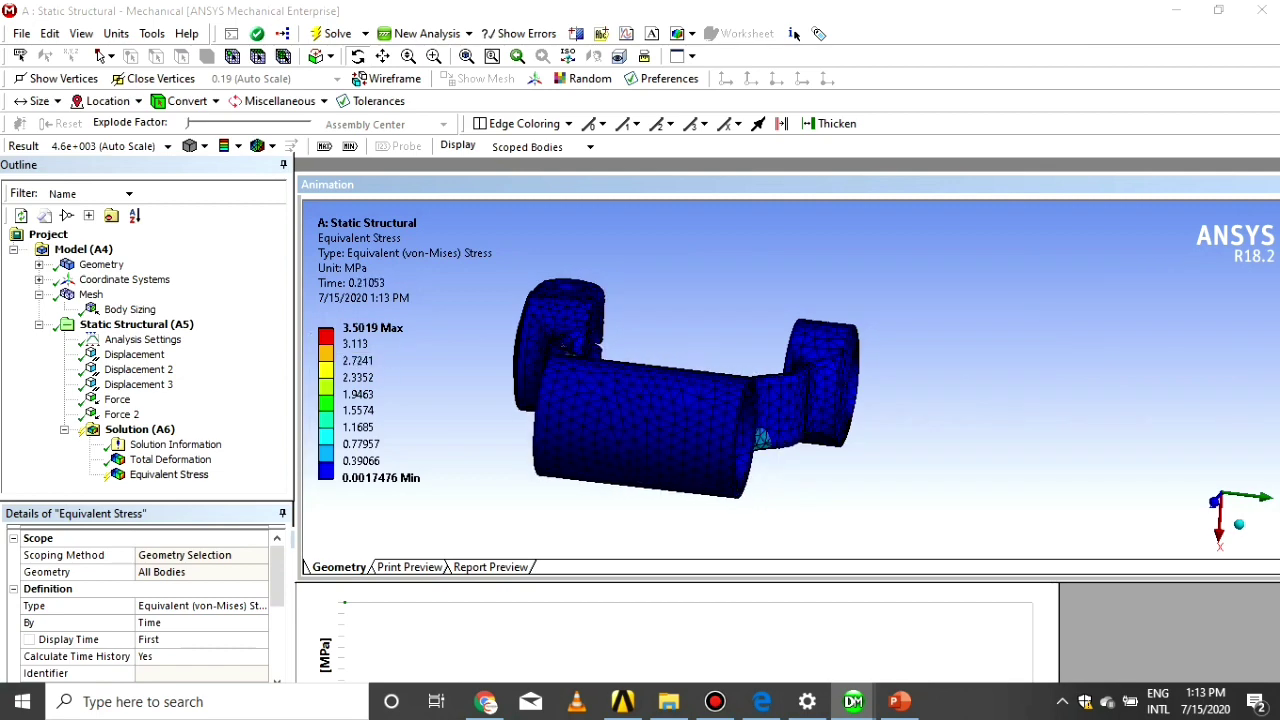